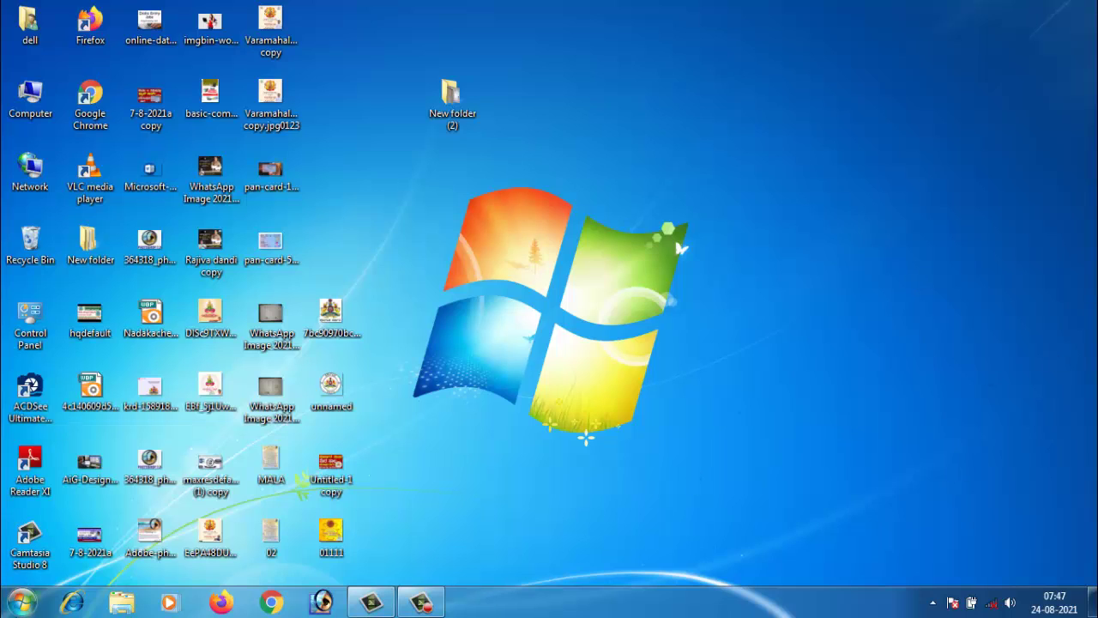
left_click(24, 600)
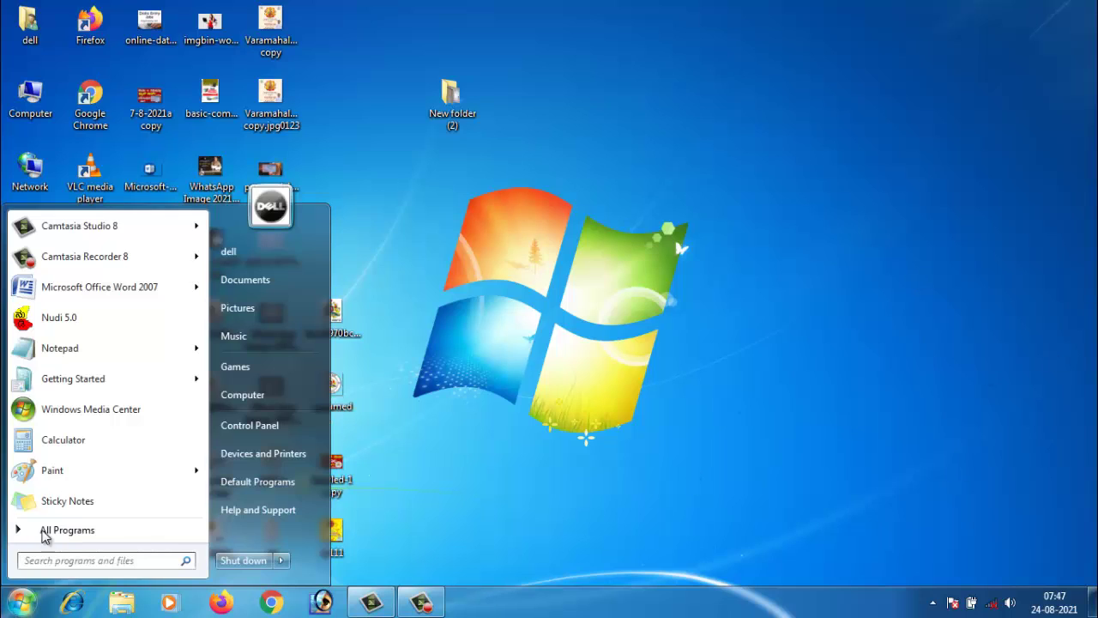
mouse_move(93, 300)
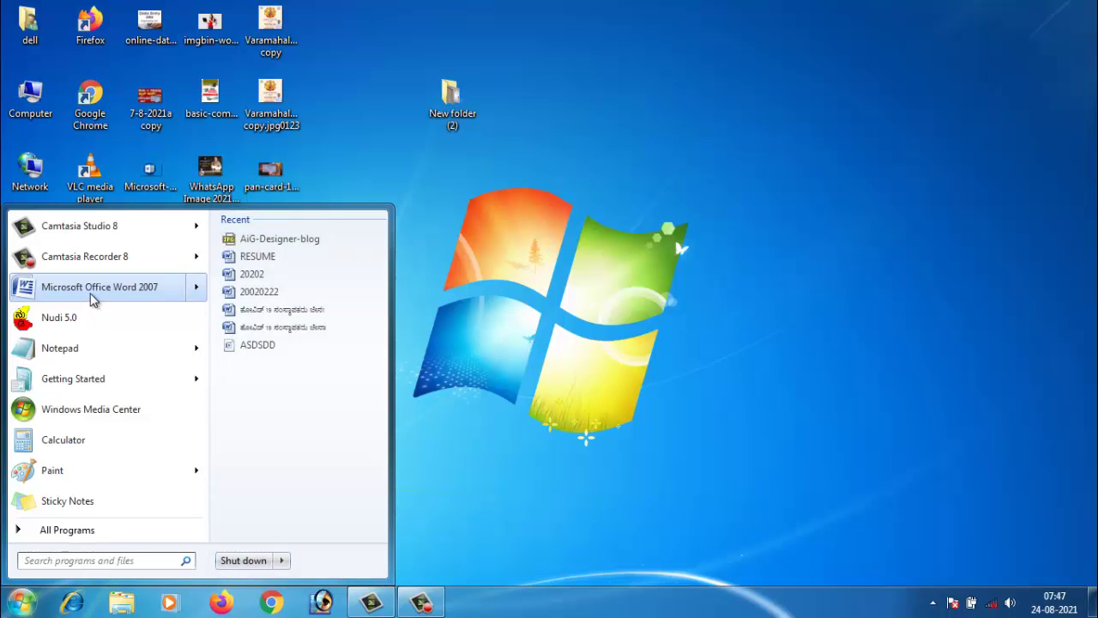
left_click(92, 292)
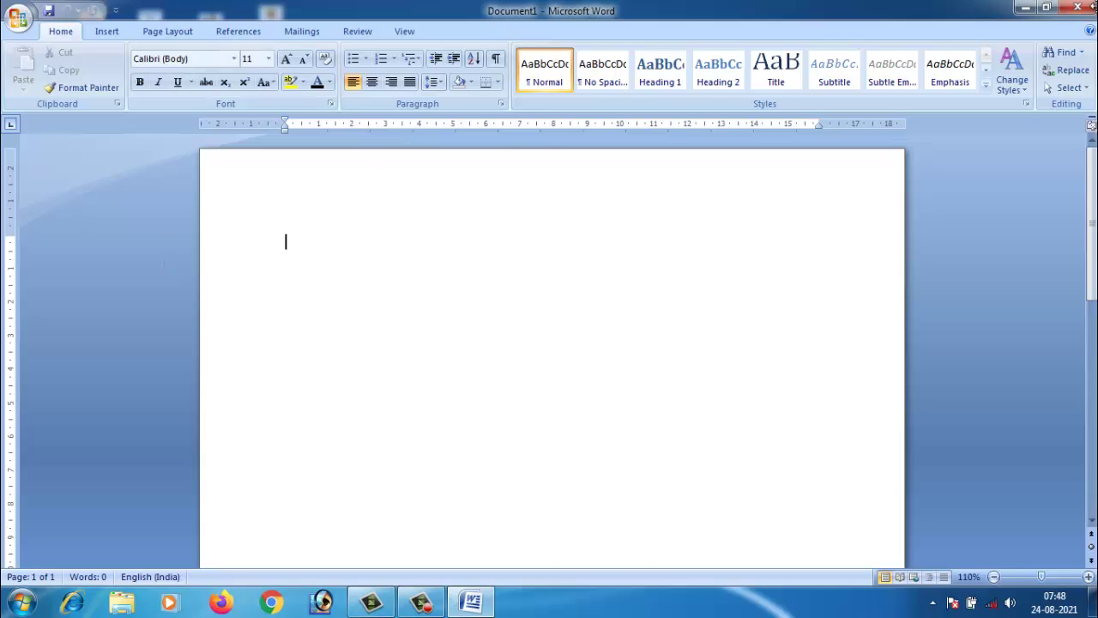
left_click(1077, 7)
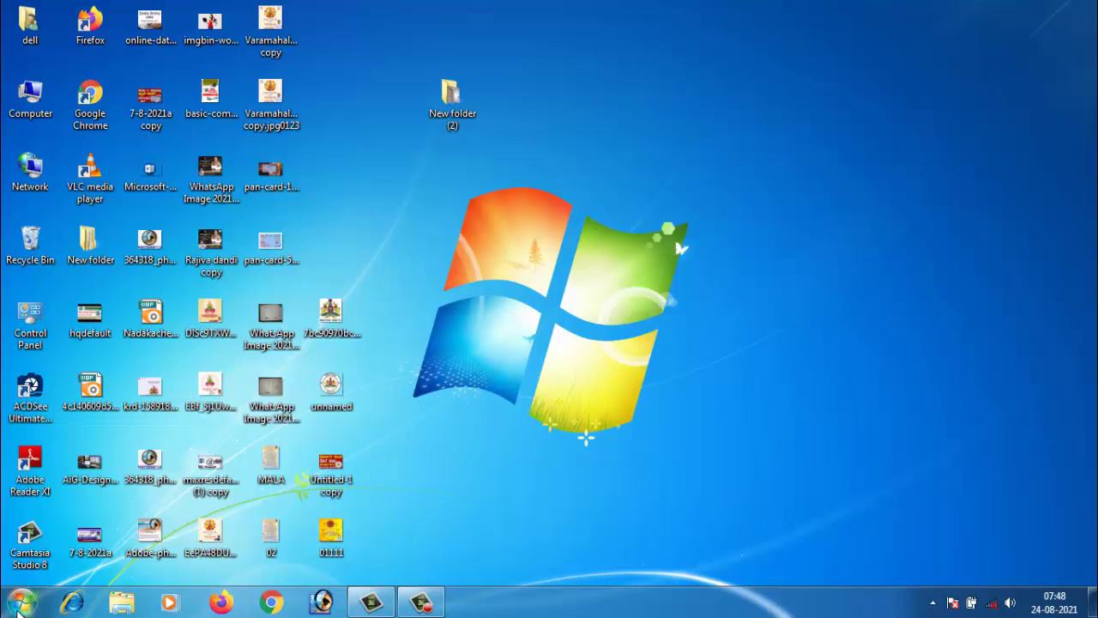
Start Microsoft Office Excel 2007 with a blank workbook
left_click(22, 602)
left_click(73, 529)
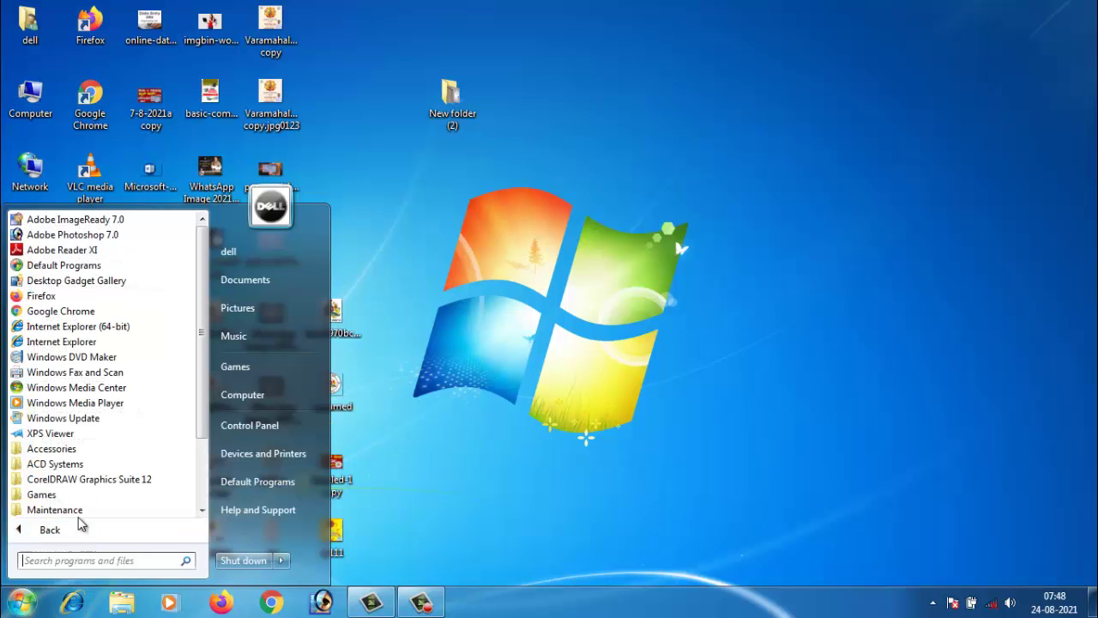
scroll(118, 447, "down", 2)
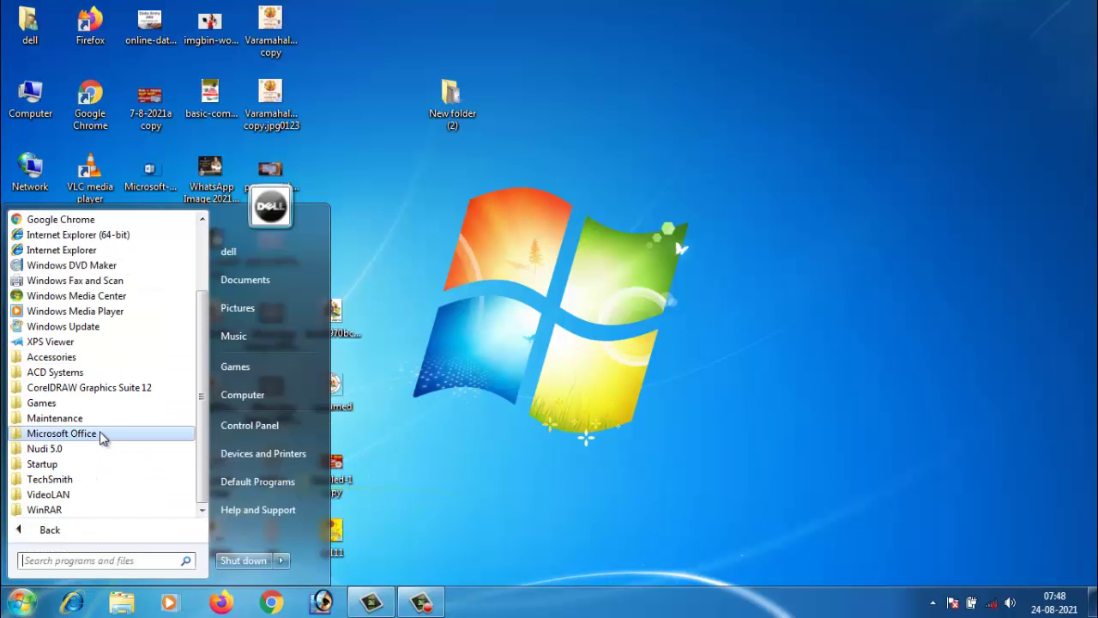
left_click(96, 433)
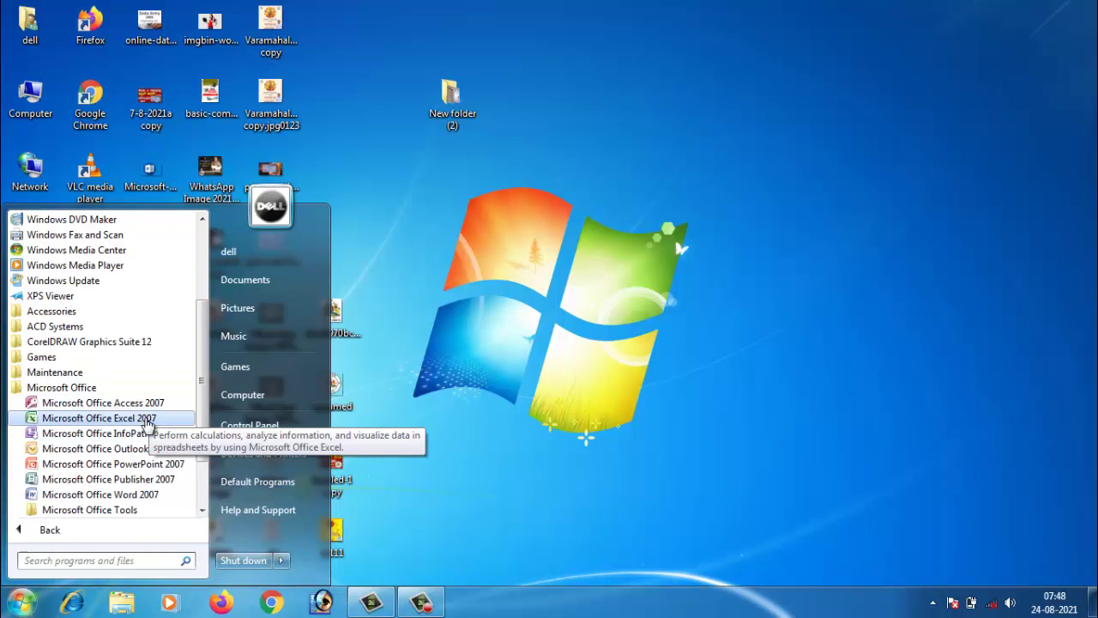
left_click(140, 418)
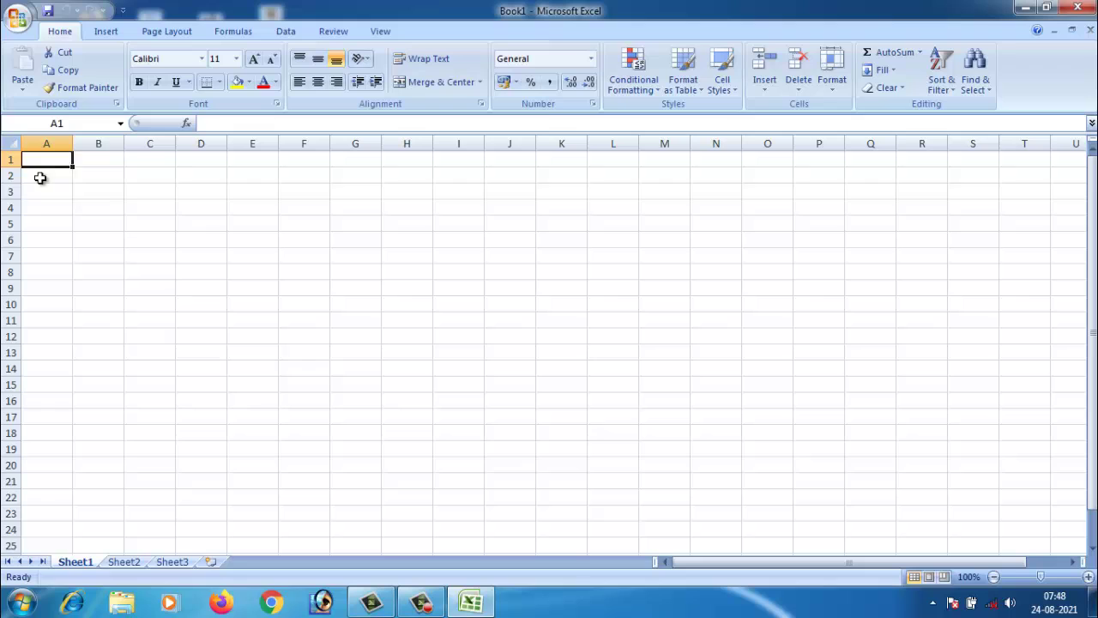
left_click(95, 159)
left_click(163, 158)
left_click(214, 160)
left_click_drag(210, 159, 203, 434)
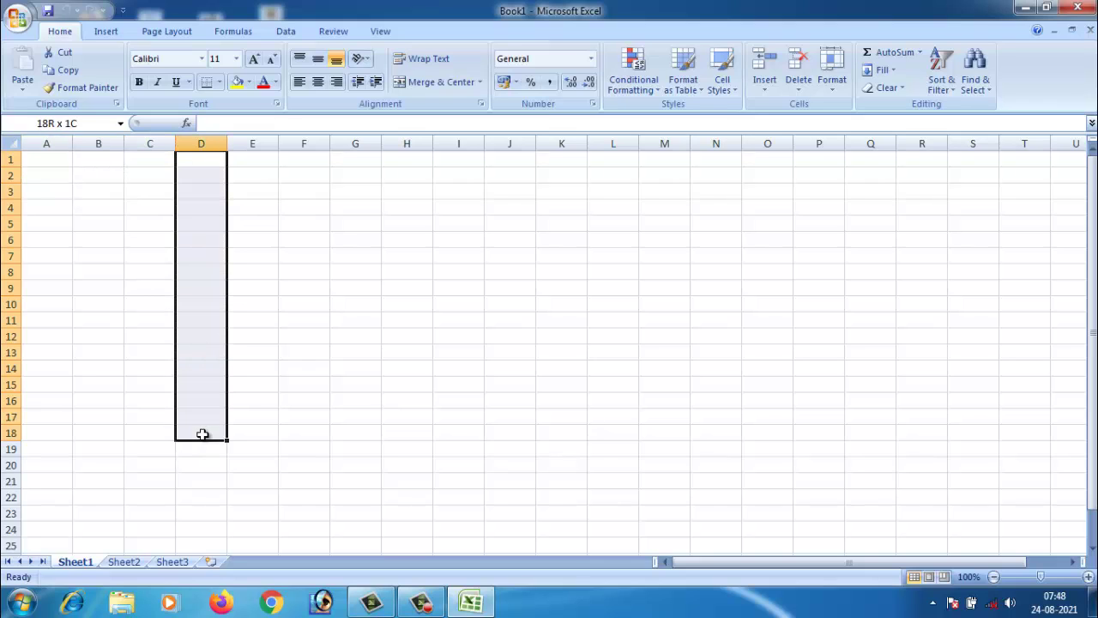
left_click_drag(86, 186, 635, 191)
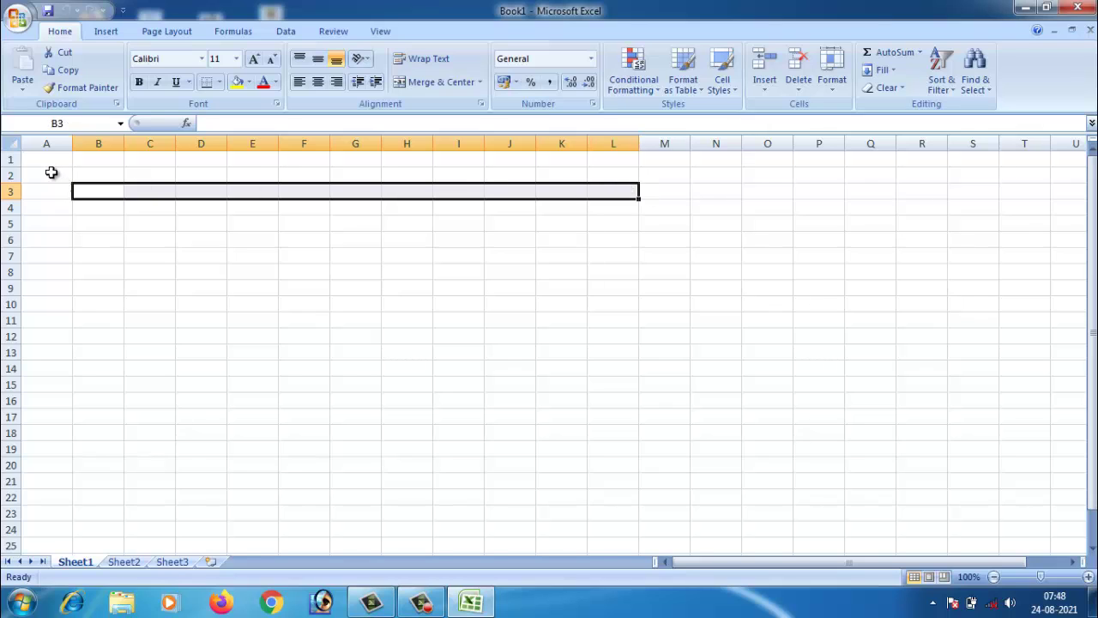
left_click(49, 160)
type("sl")
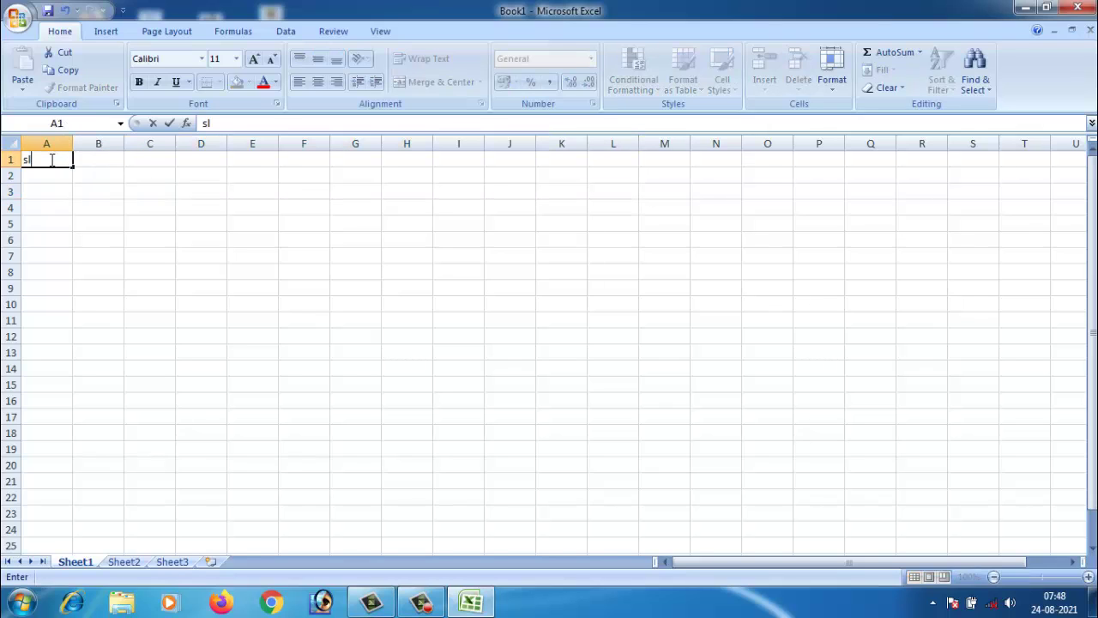
left_click(77, 191)
left_click(52, 160)
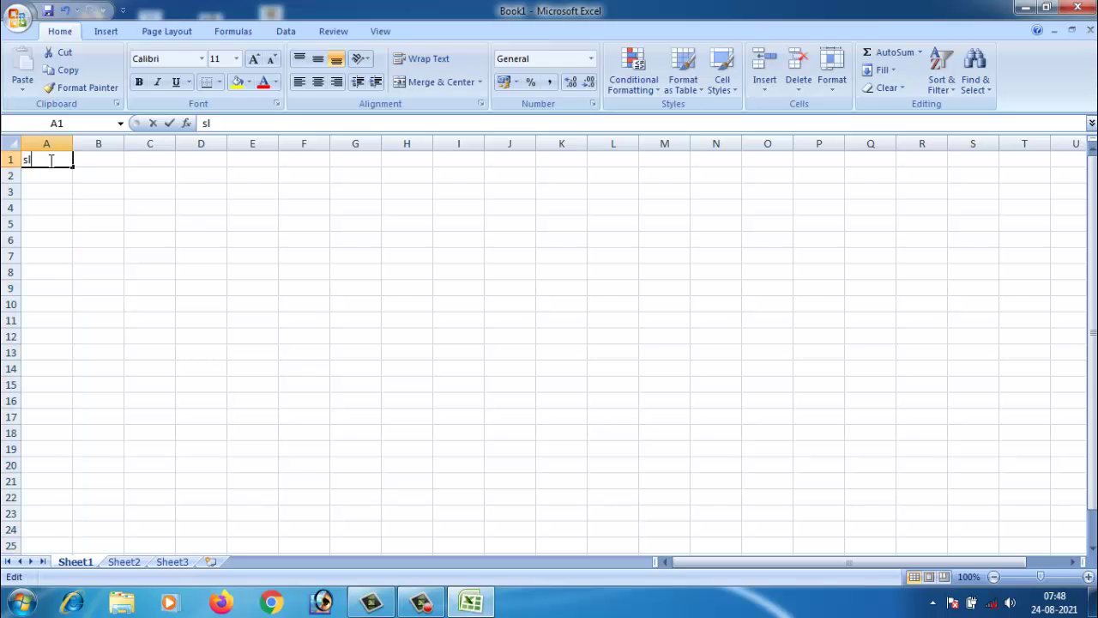
double_click(51, 159)
double_click(27, 159)
key("BackSpace")
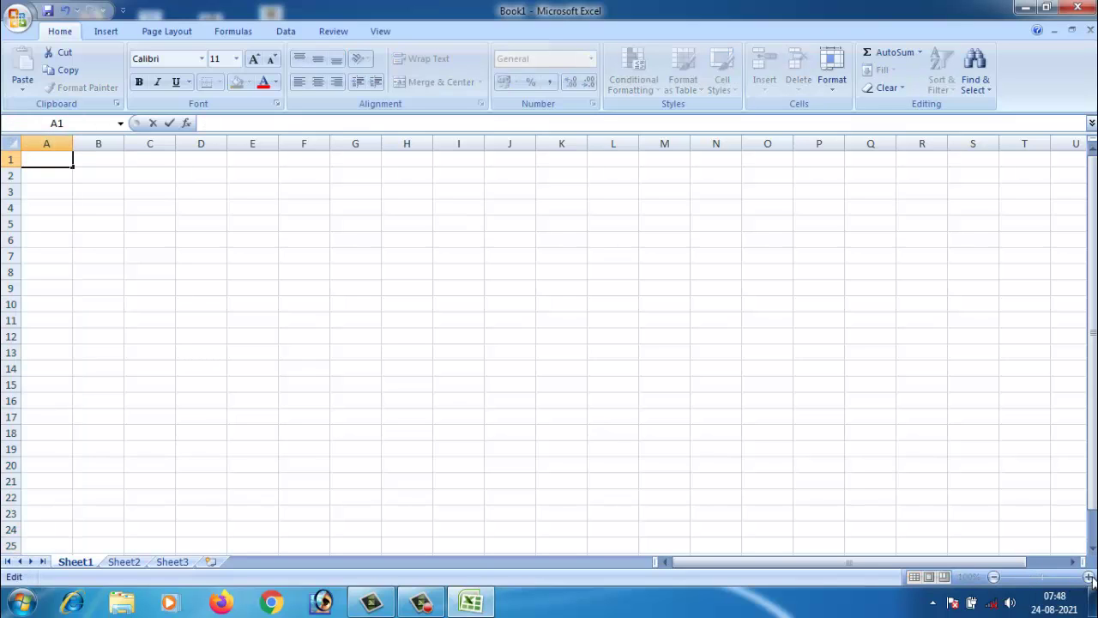
left_click(75, 243)
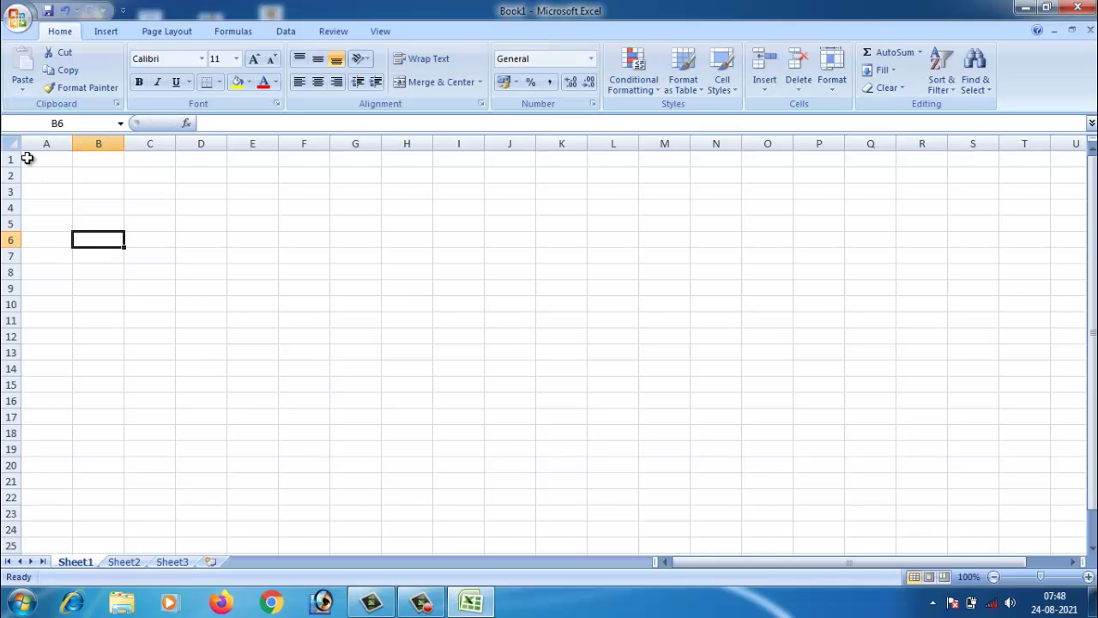
Enter the column header SL.NO in cell A1 of Sheet1
left_click(41, 156)
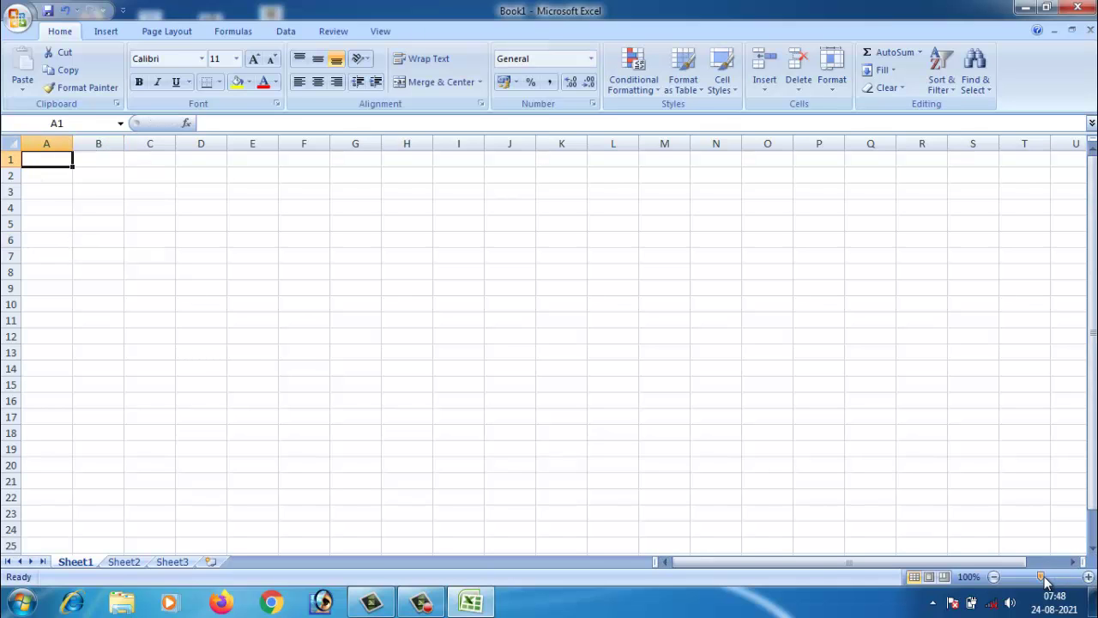
left_click_drag(1042, 576, 1059, 582)
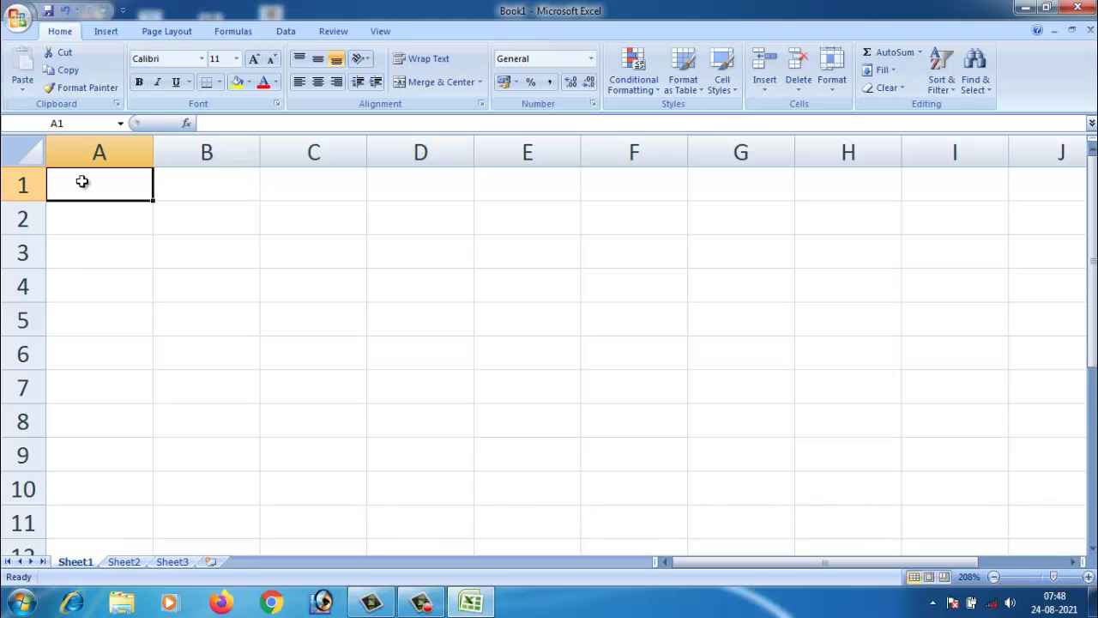
left_click(105, 247)
left_click(87, 180)
type("s")
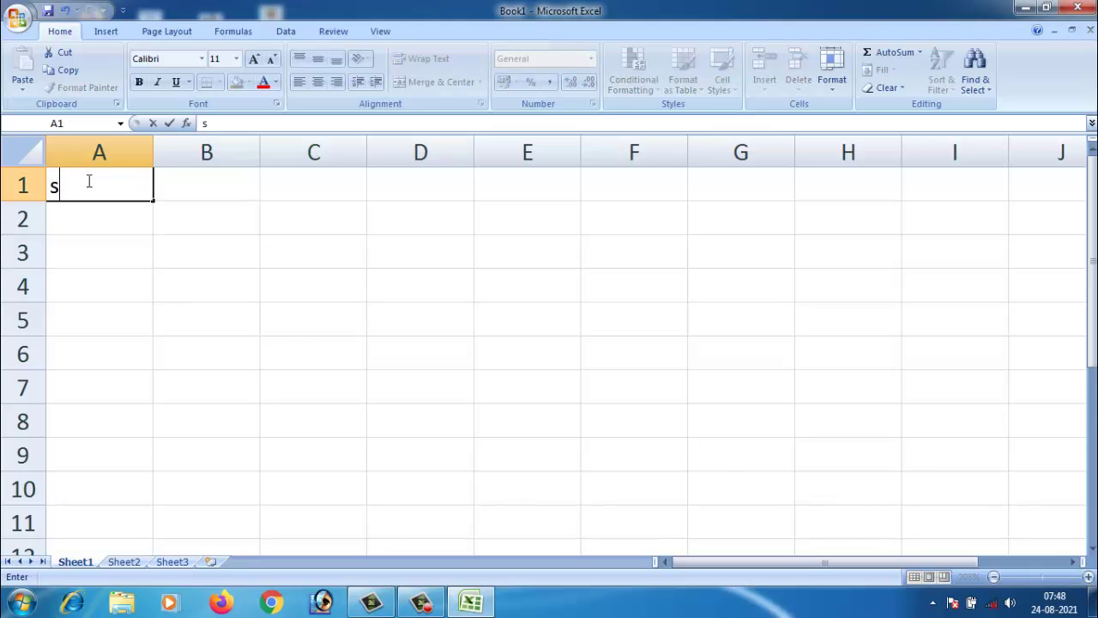
type("n")
key("BackSpace")
key("BackSpace")
type("SL.NO")
key("Tab")
Enter the column headers NAME in cell B1 and DATE in cell C1
type("NAM")
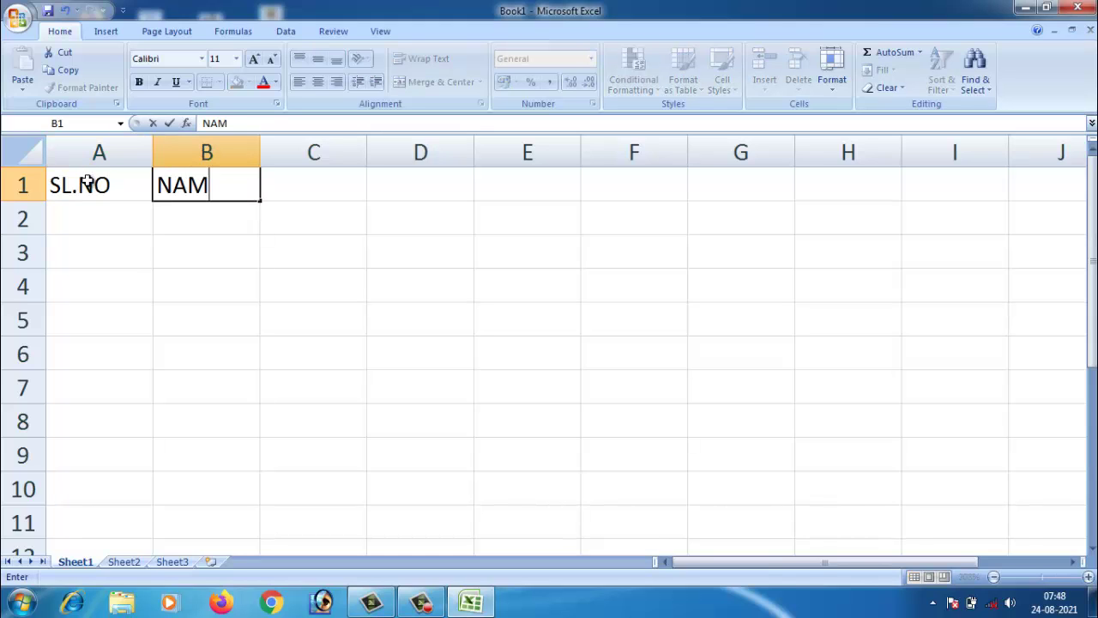
type("E")
key("Tab")
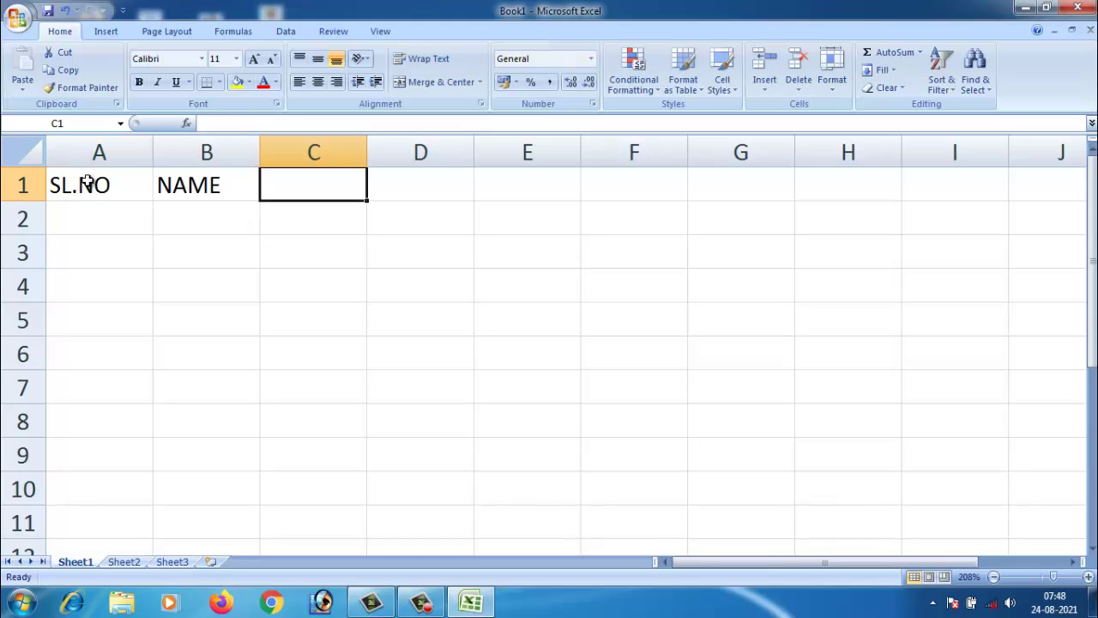
type("DATE")
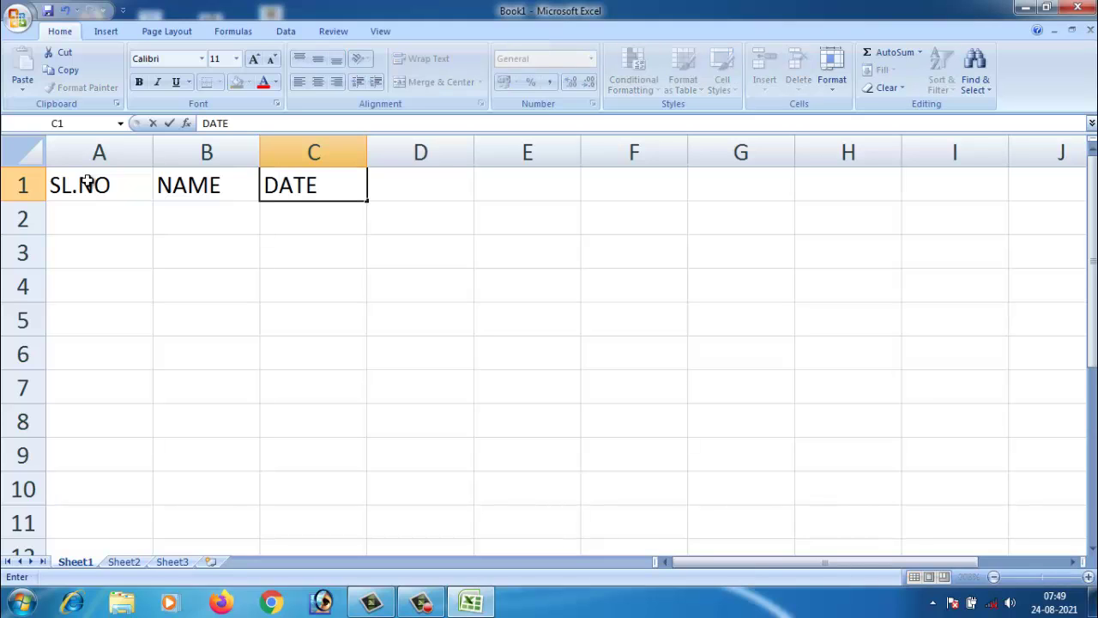
key("Tab")
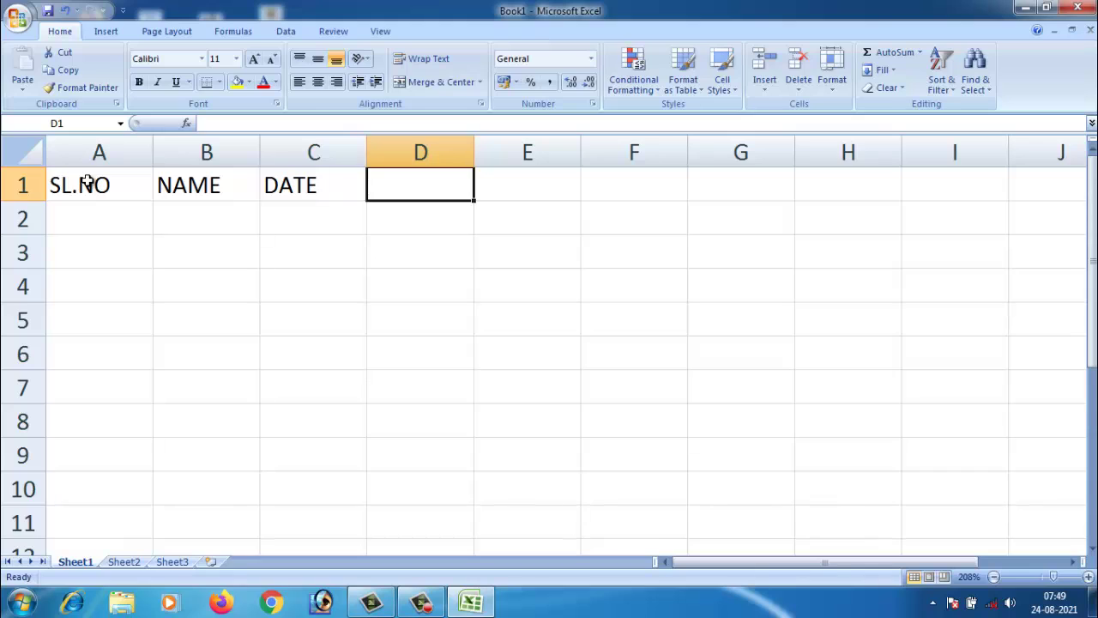
left_click(409, 222)
left_click(436, 188)
left_click(497, 195)
left_click(418, 190)
left_click(435, 217)
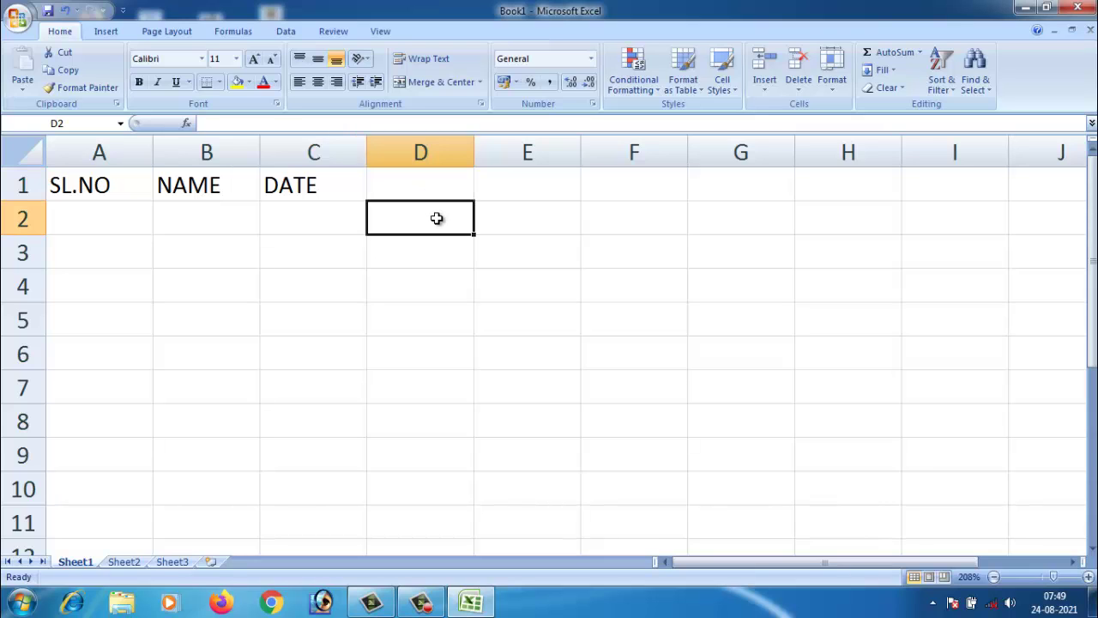
Enter the serial number 01 in cell A2 and the first person's name in cell B2
left_click(76, 226)
type("01")
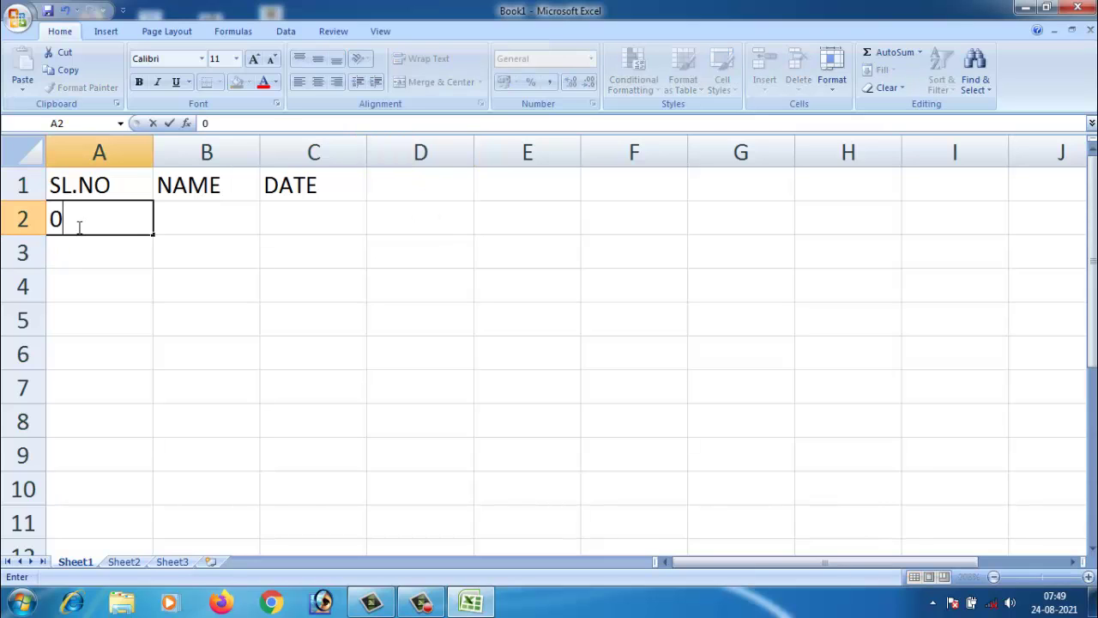
left_click(215, 228)
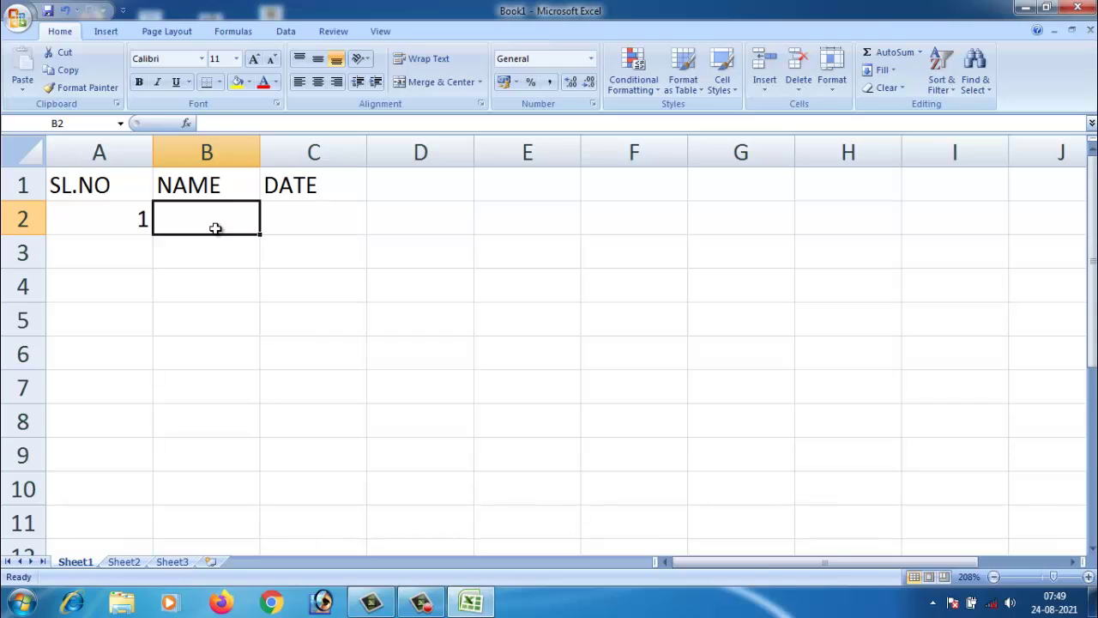
type("GURU")
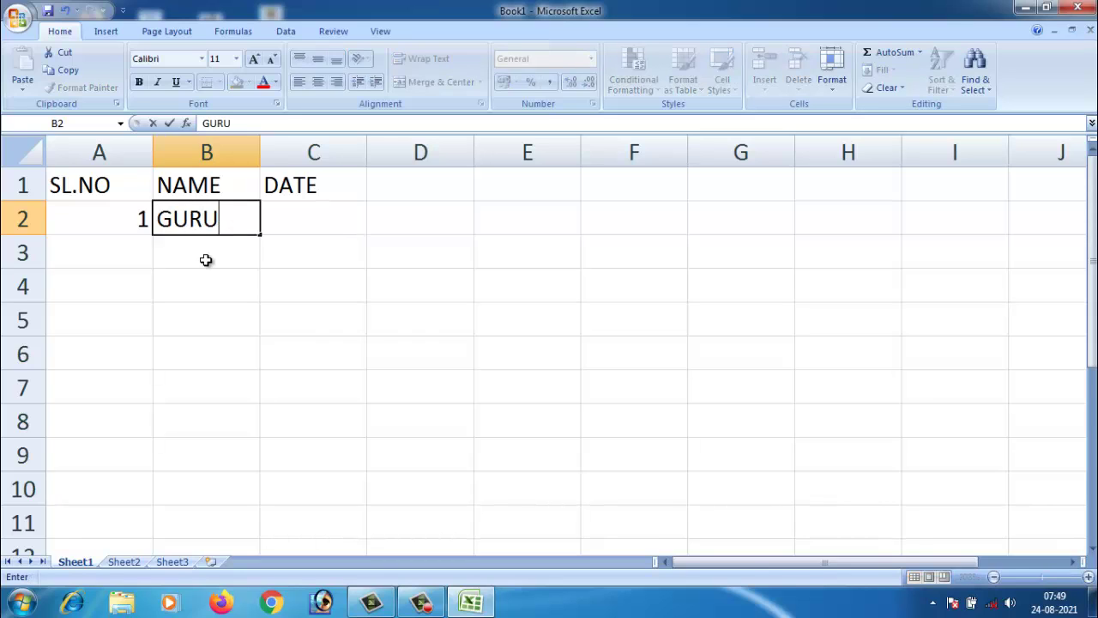
Enter the second and third persons' names in cells B3 and B4 of the NAME column
left_click(206, 260)
type("RAHU")
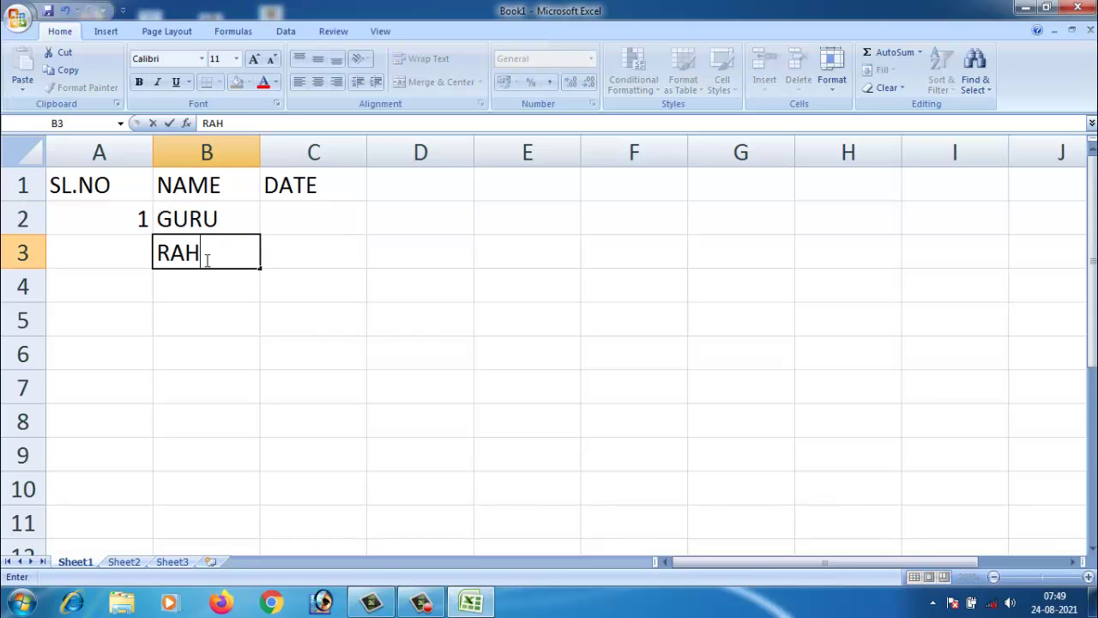
key("BackSpace")
key("BackSpace")
type("JU")
key("Return")
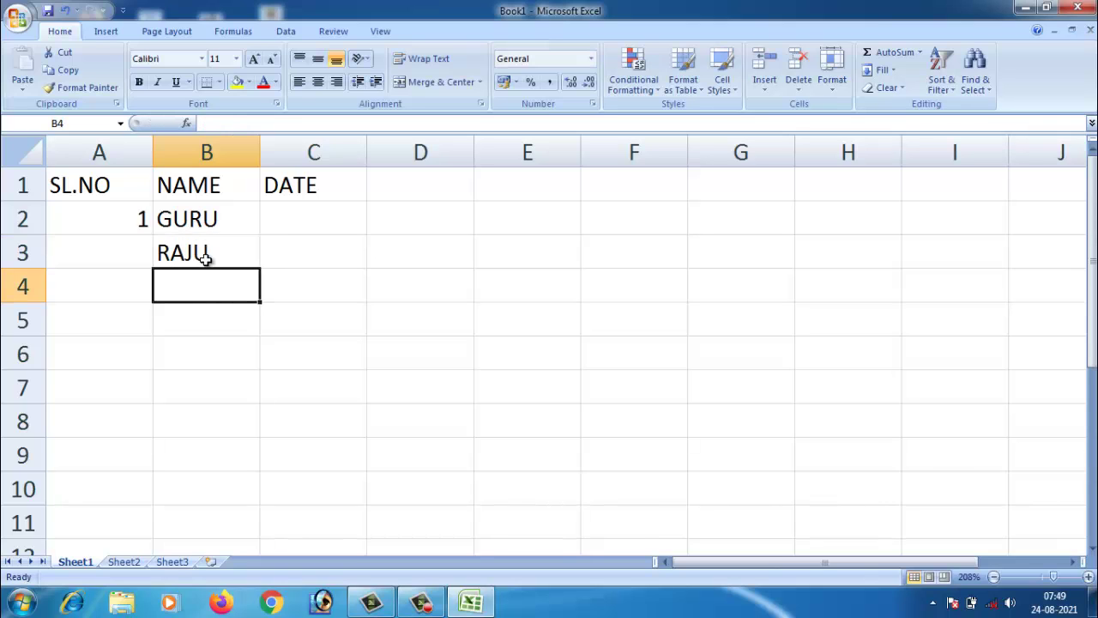
type("TANU")
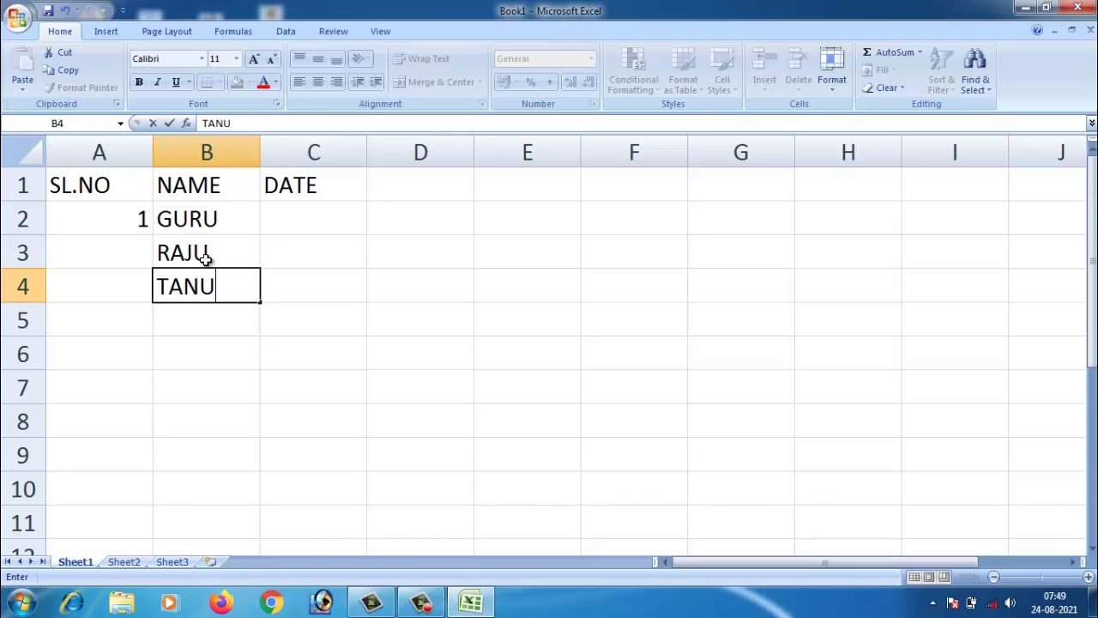
key("Return")
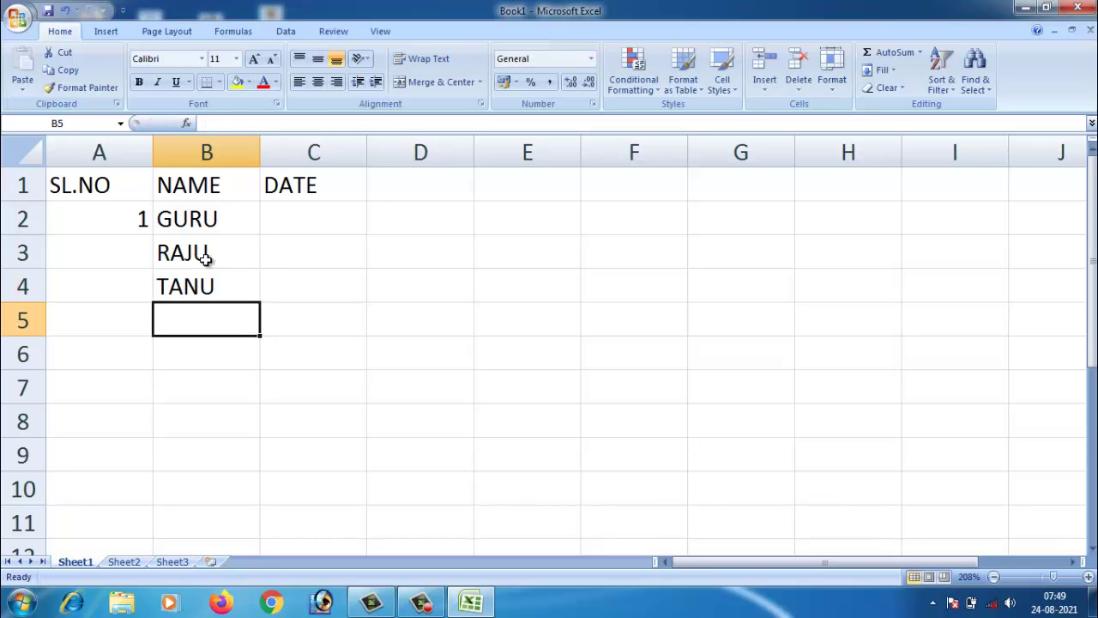
Continue the NAME column with four more persons' names in cells B5 to B8
type("MALU")
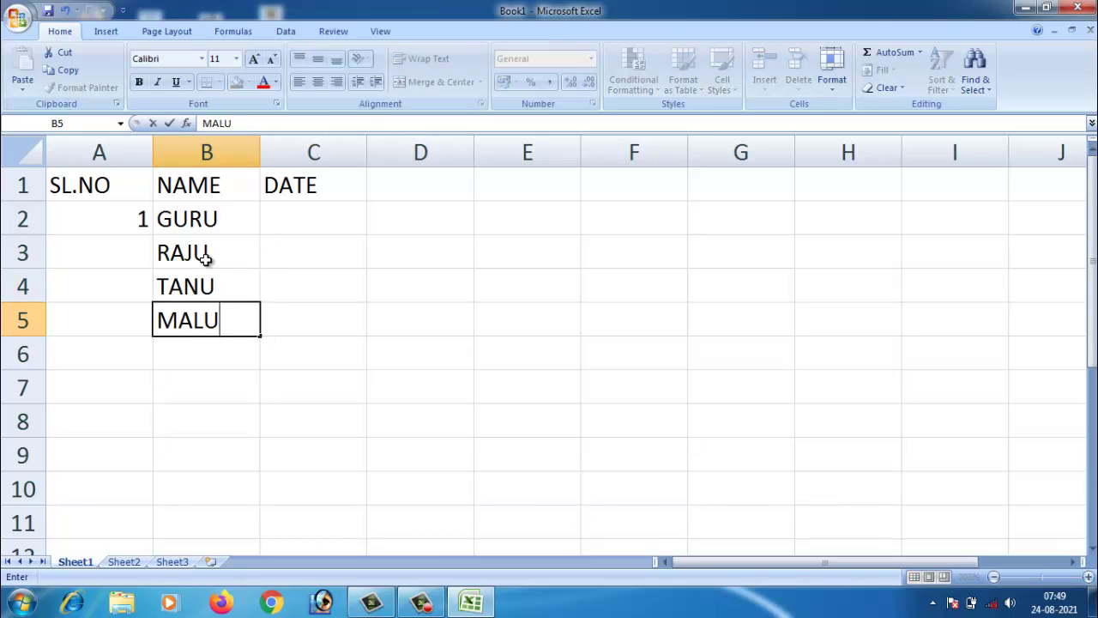
key("Return")
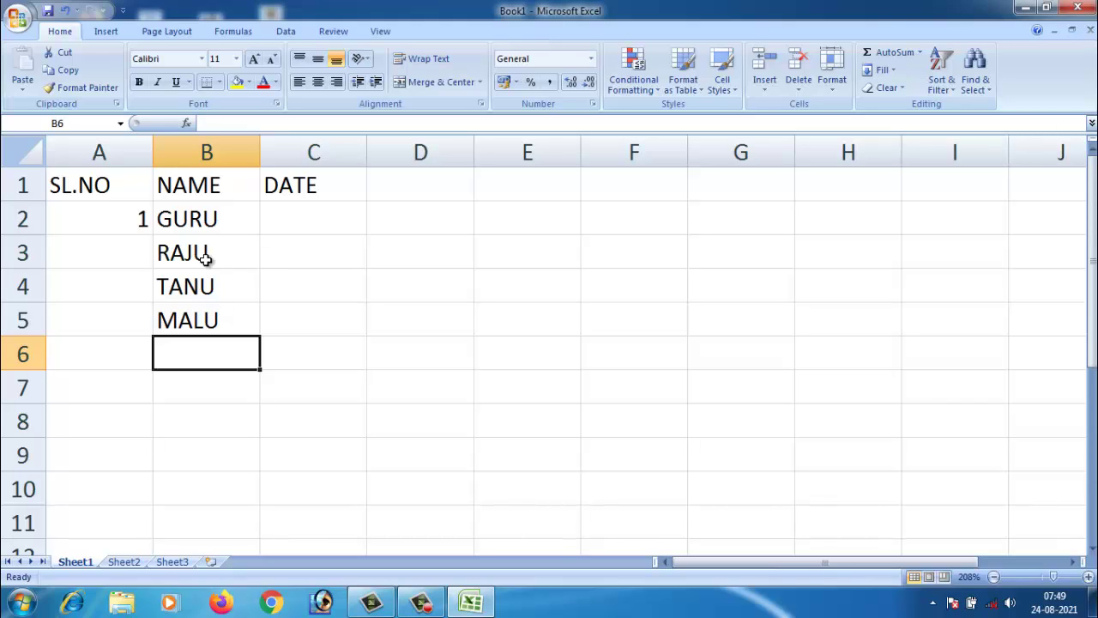
type("VINAYAK")
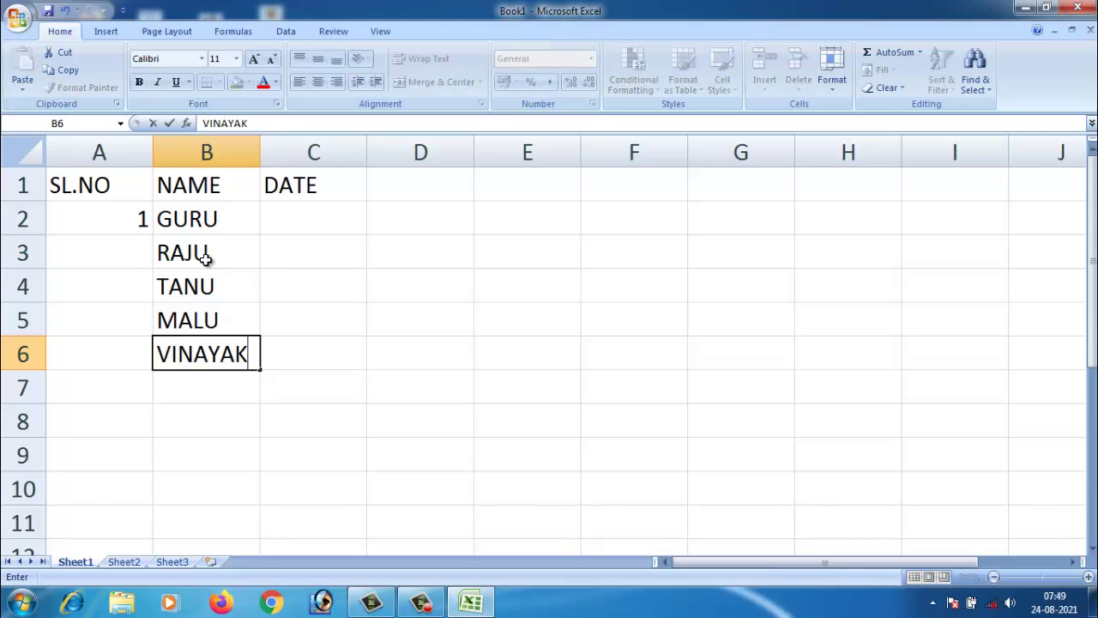
key("Return")
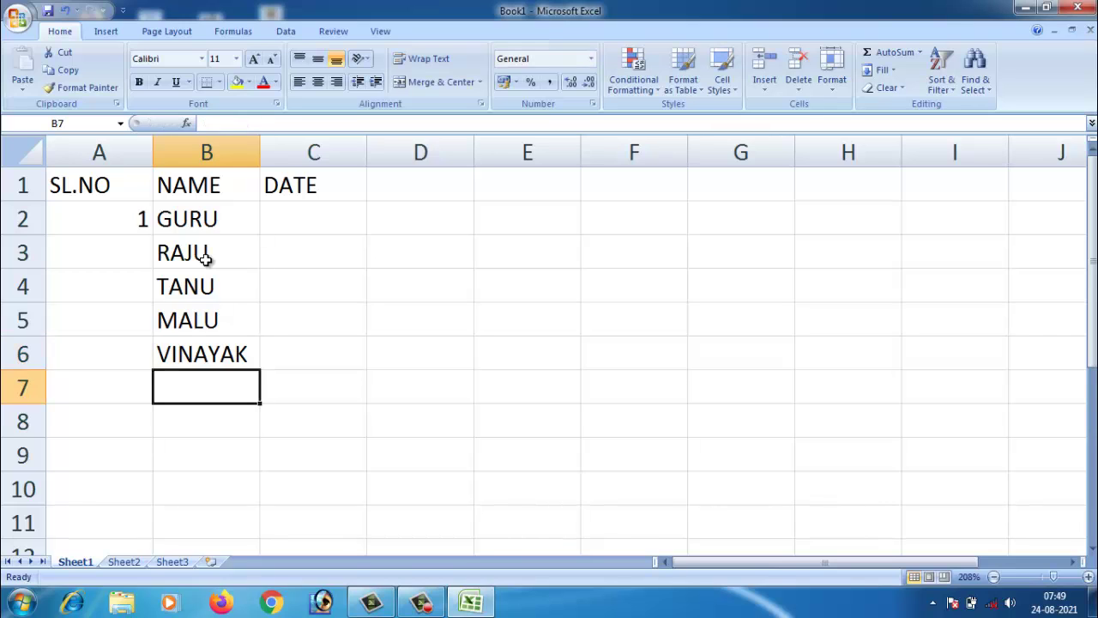
type("JAGU")
key("Return")
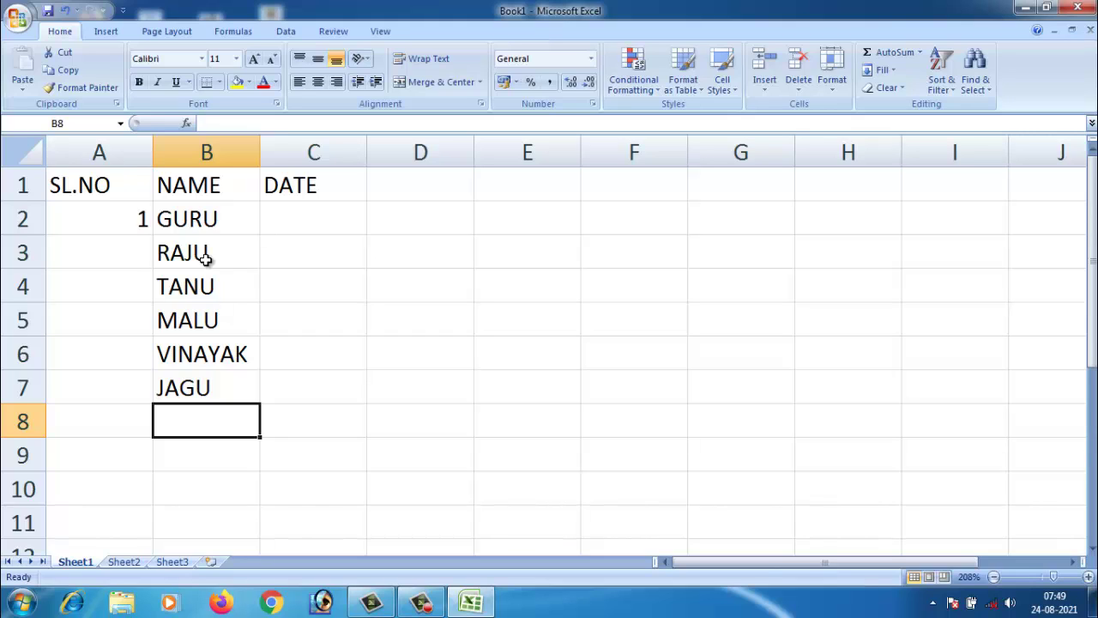
type("LALI")
key("Return")
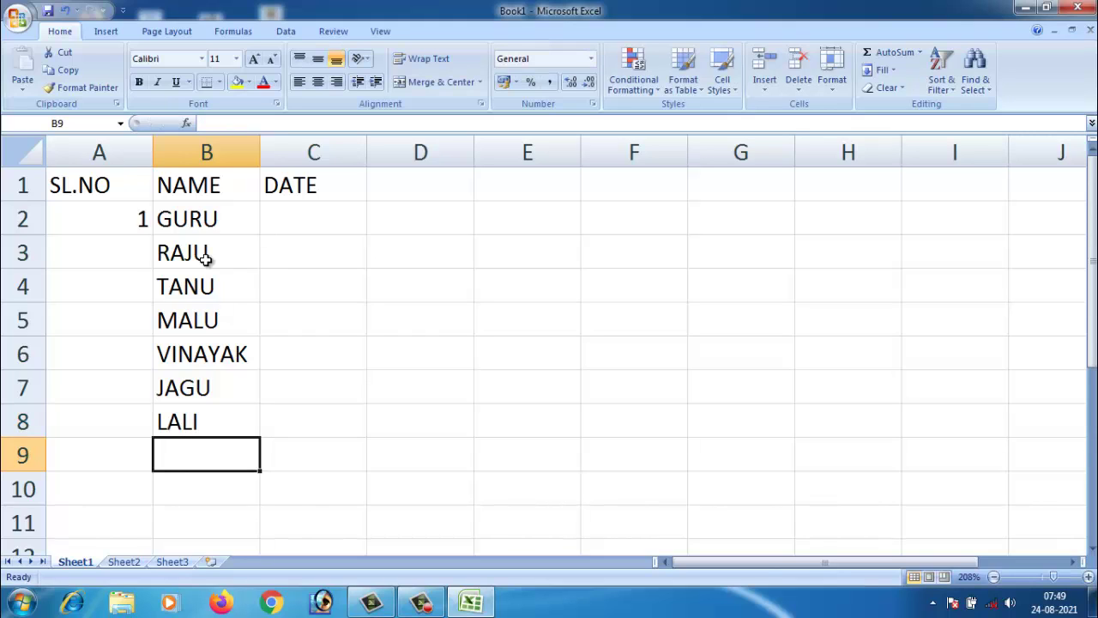
Enter three more persons' names in cells B9 to B11 of the NAME column
type("PALI")
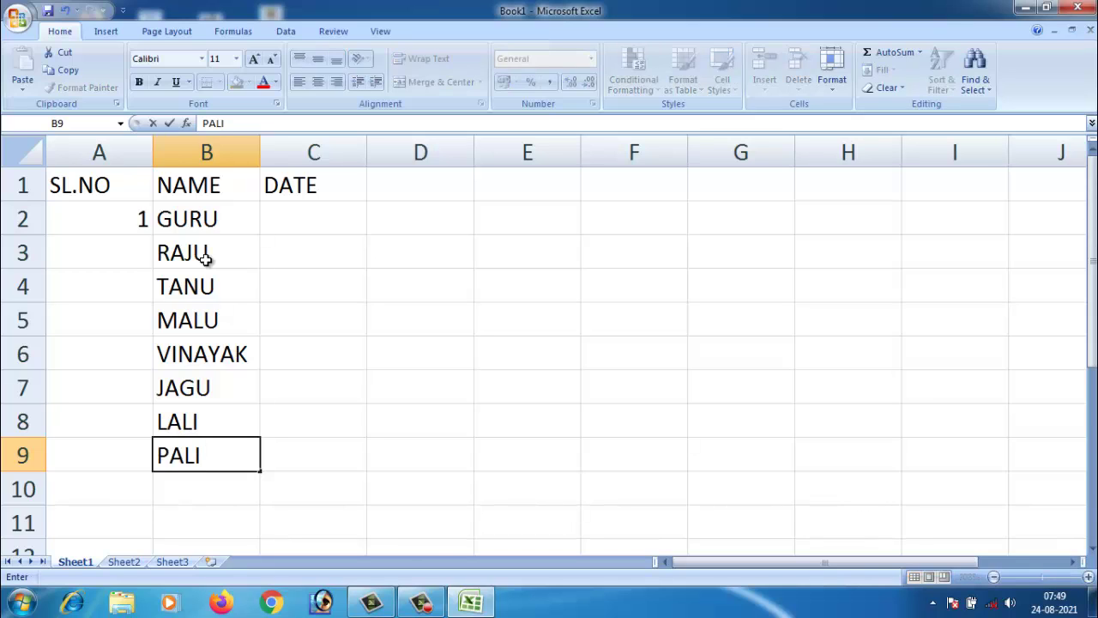
key("Return")
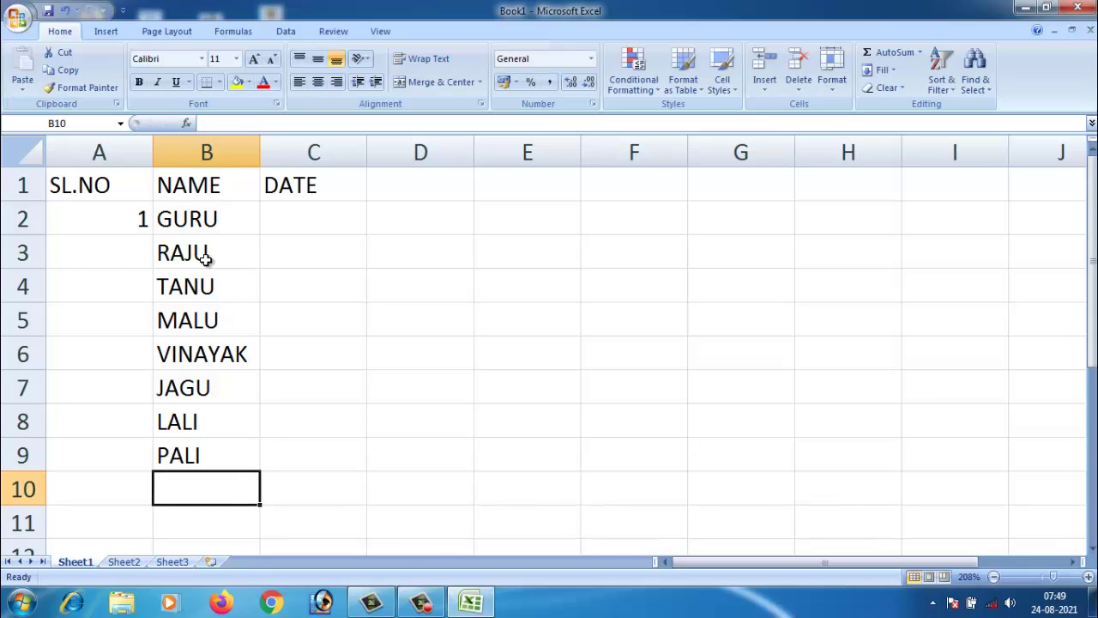
type("DALI")
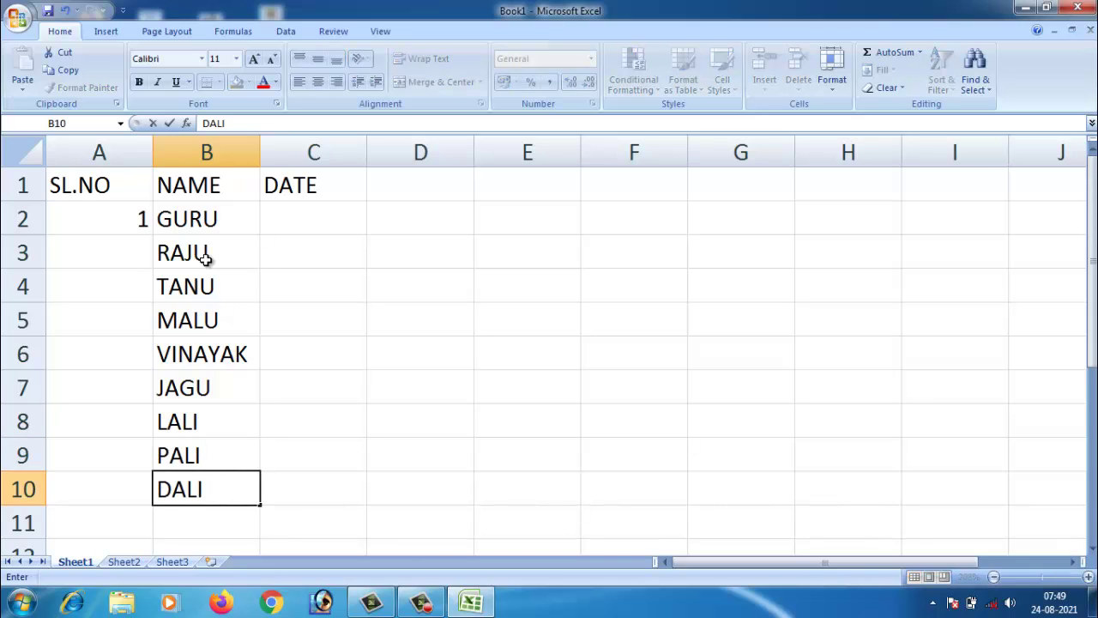
key("Return")
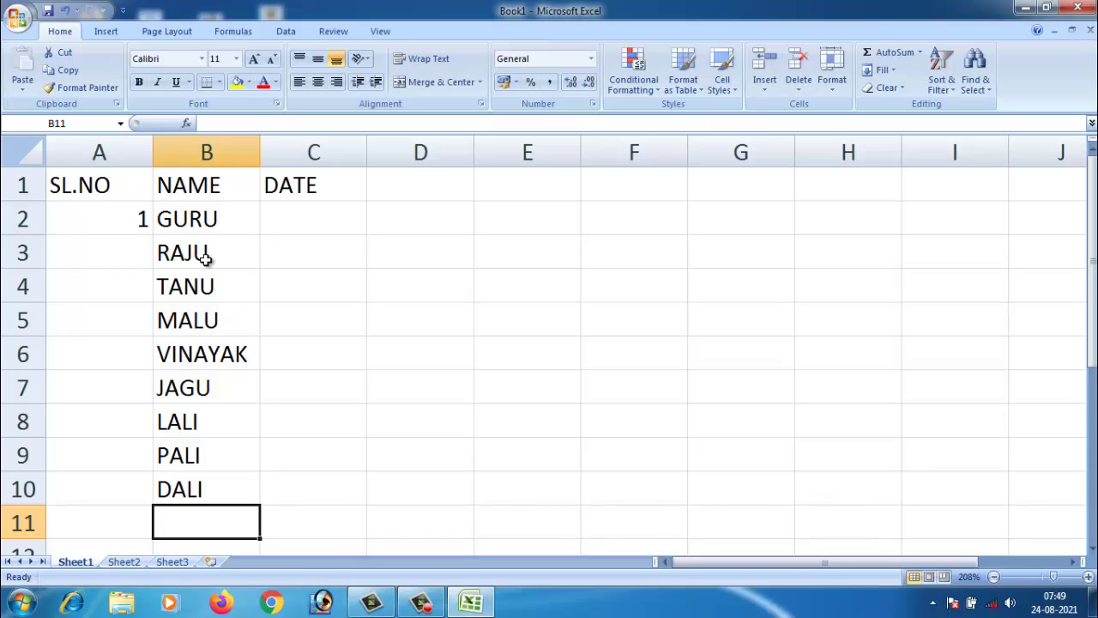
type("NANI")
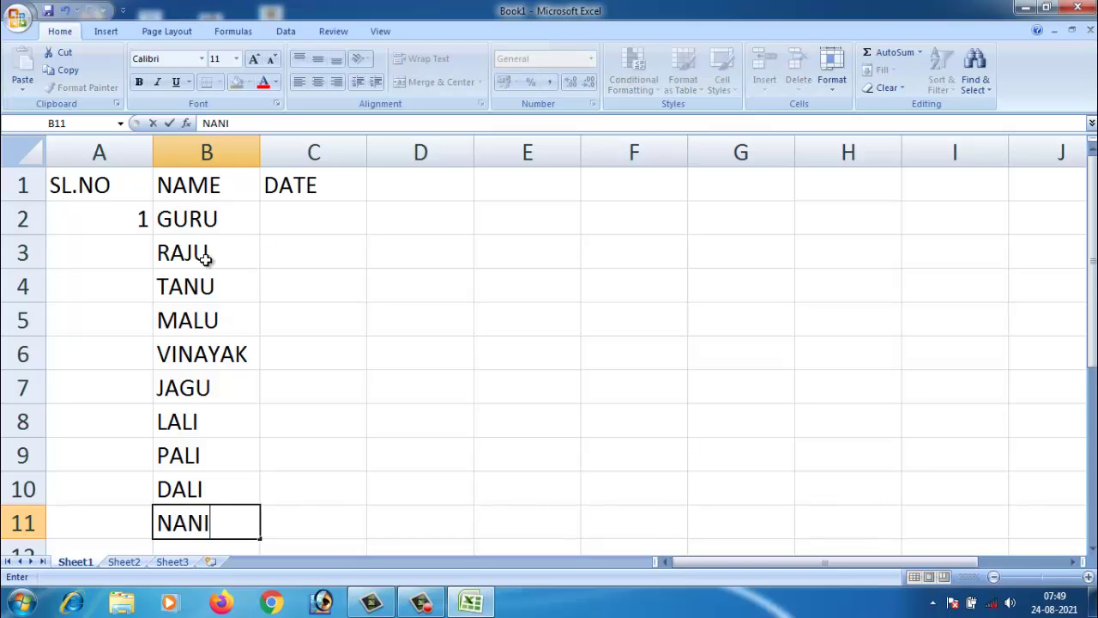
key("Return")
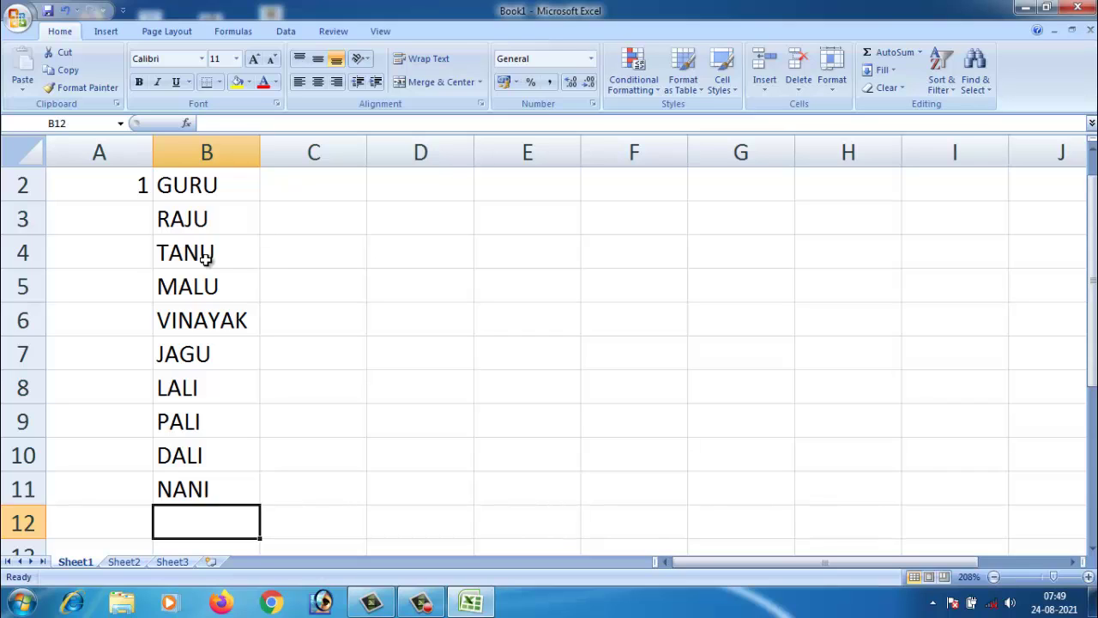
Extend the NAME column with three persons' names in cells B12 to B14
left_click(197, 356)
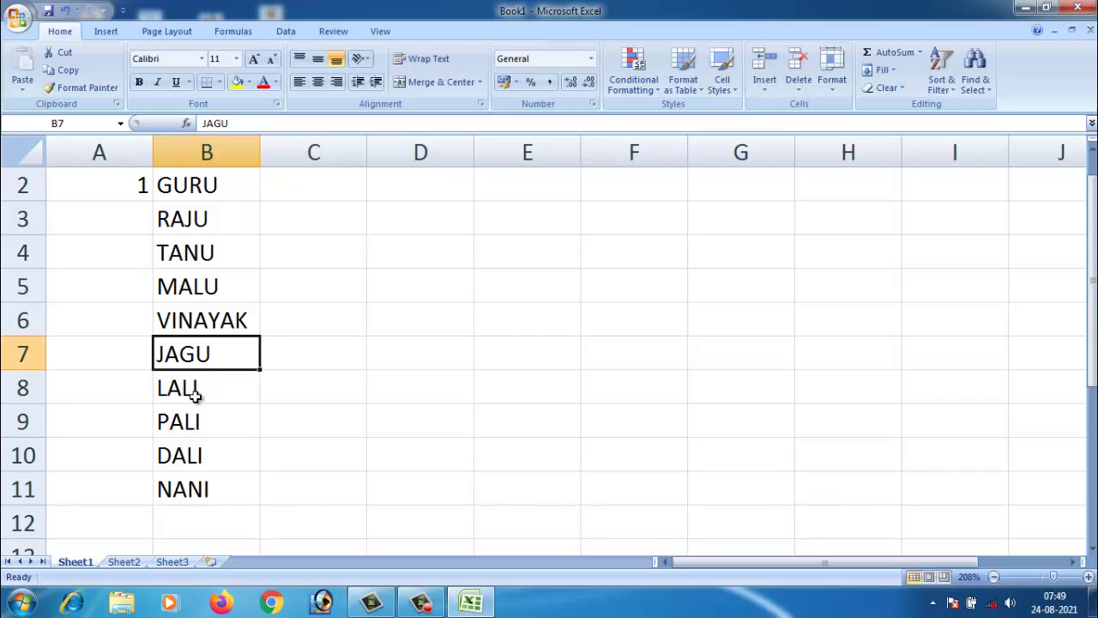
left_click(195, 395)
left_click(196, 422)
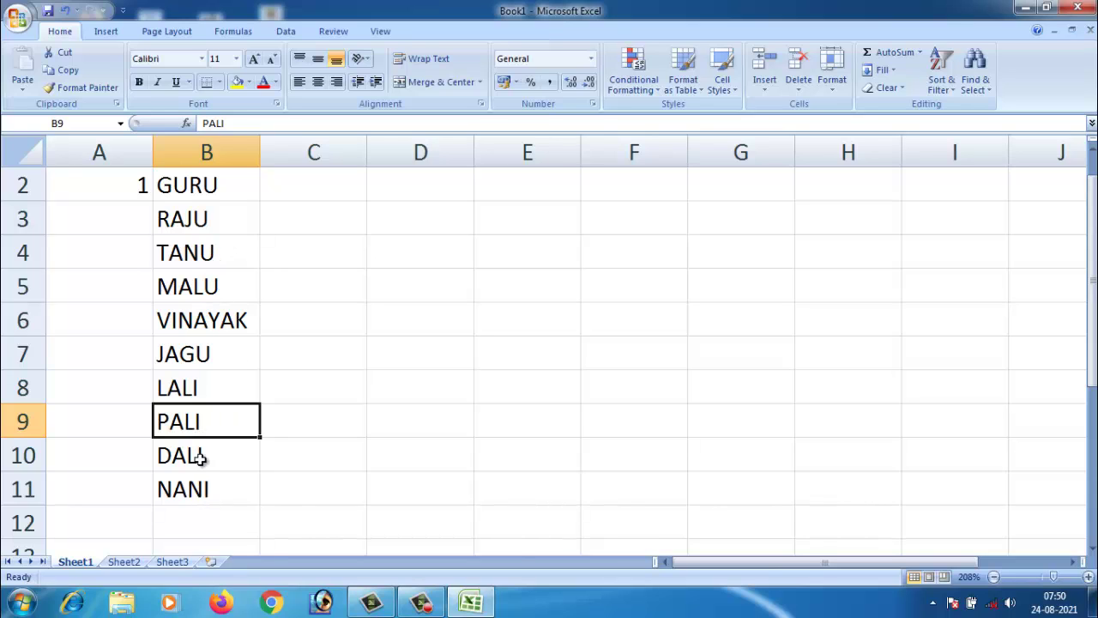
left_click(202, 517)
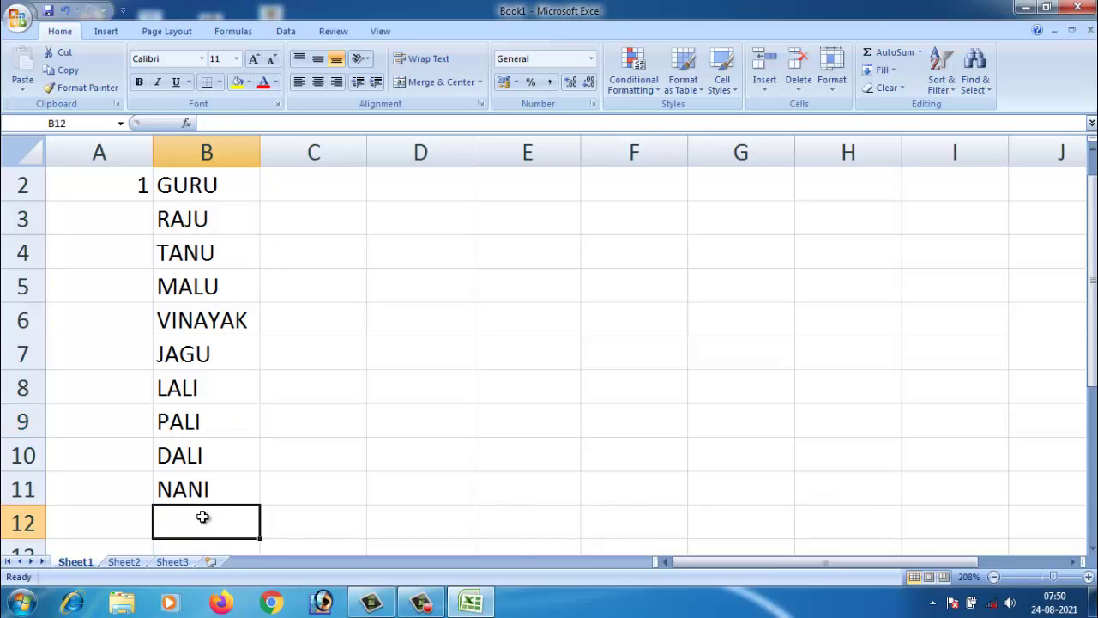
type("ANU")
key("Return")
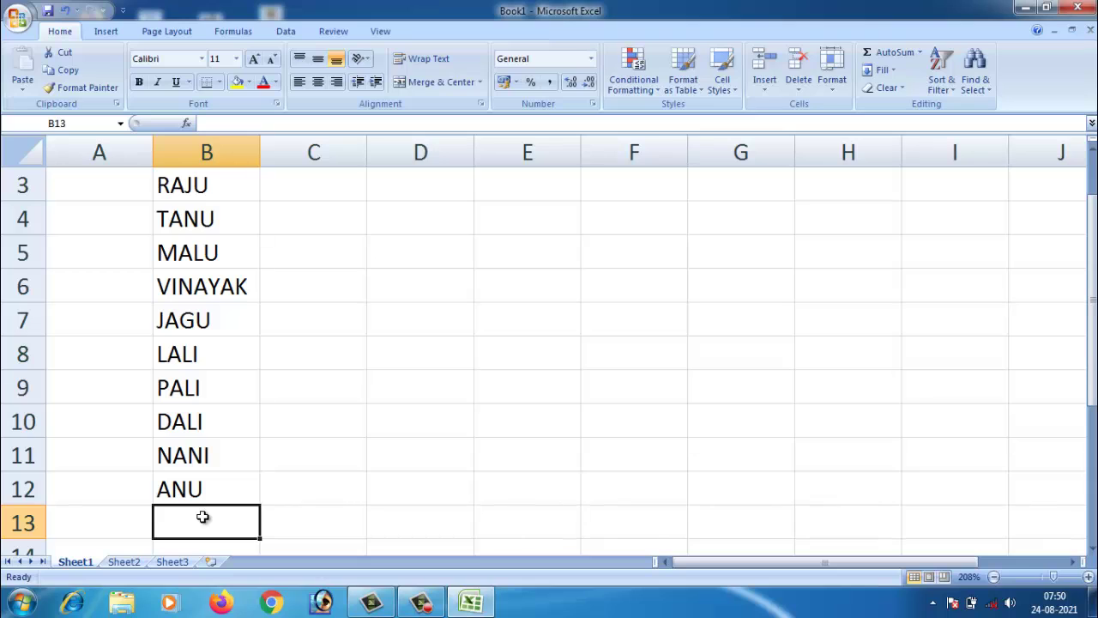
type("NANU")
key("Return")
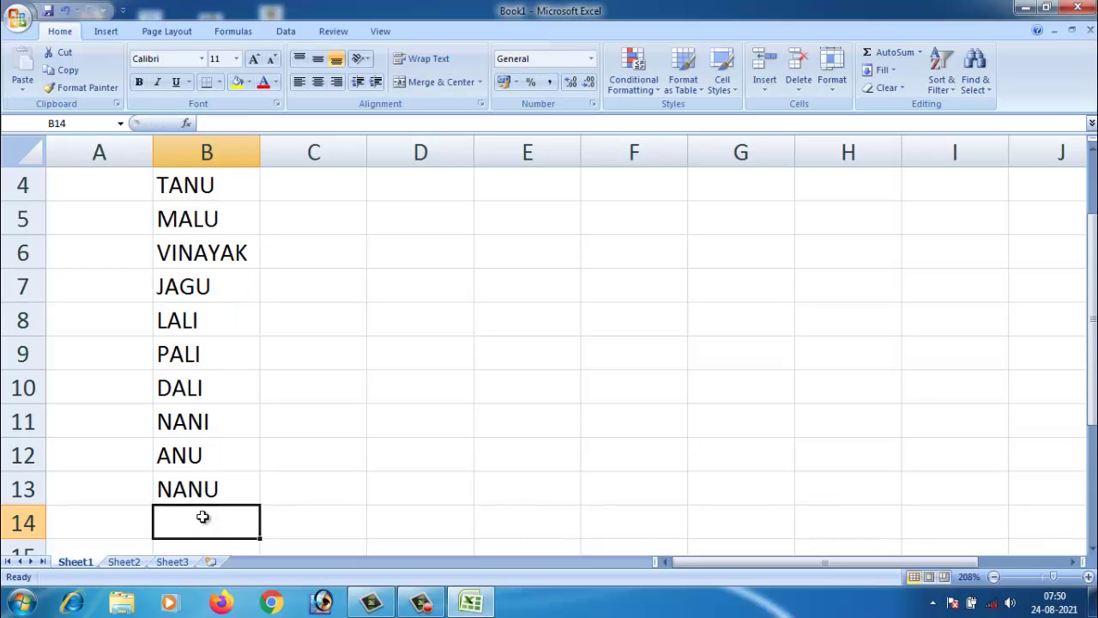
type("YALU")
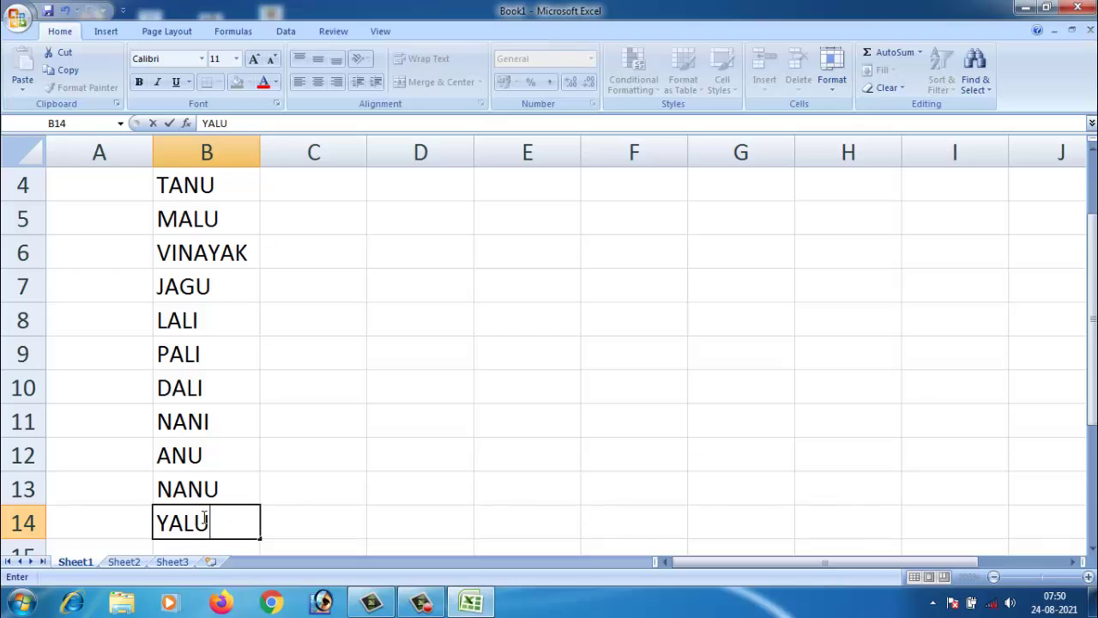
key("Return")
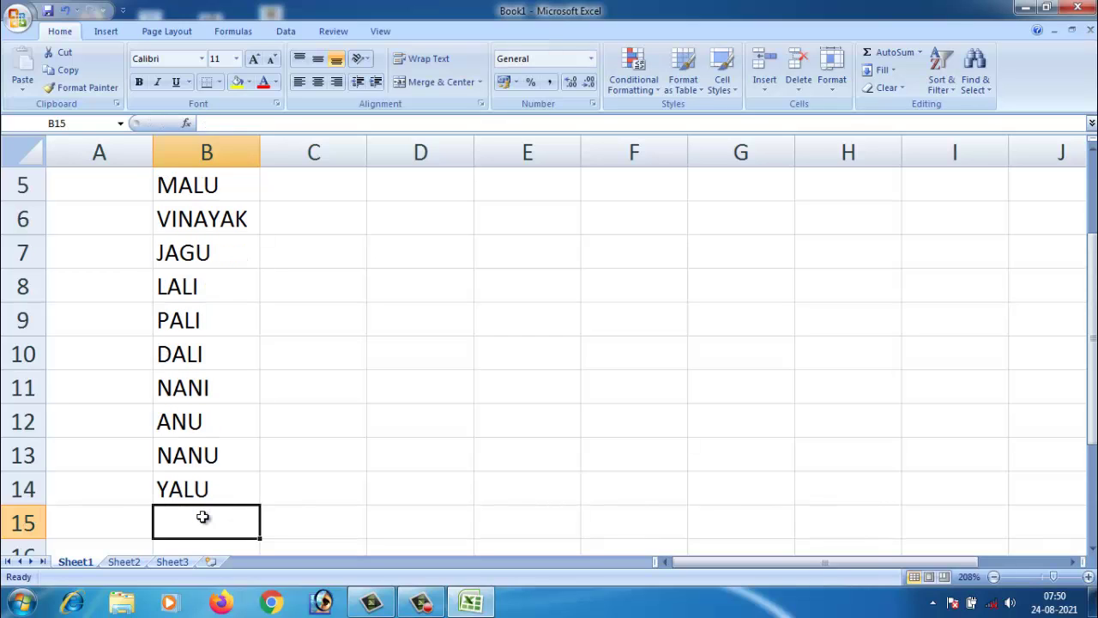
Add three further persons' names in cells B15 to B17 of the NAME column
type("WAJIDA")
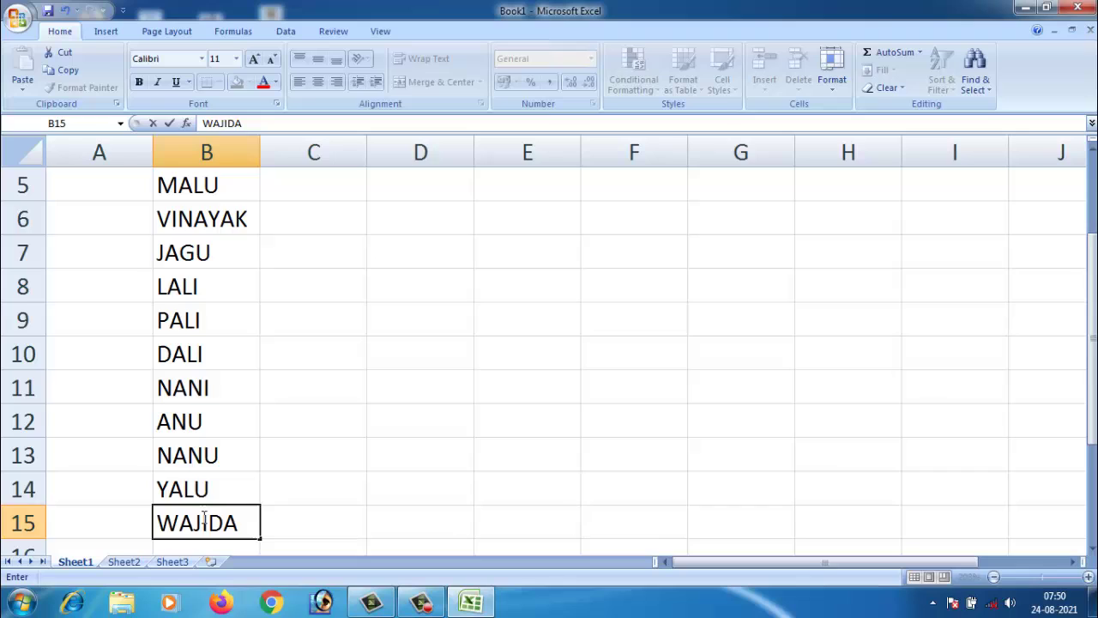
key("Return")
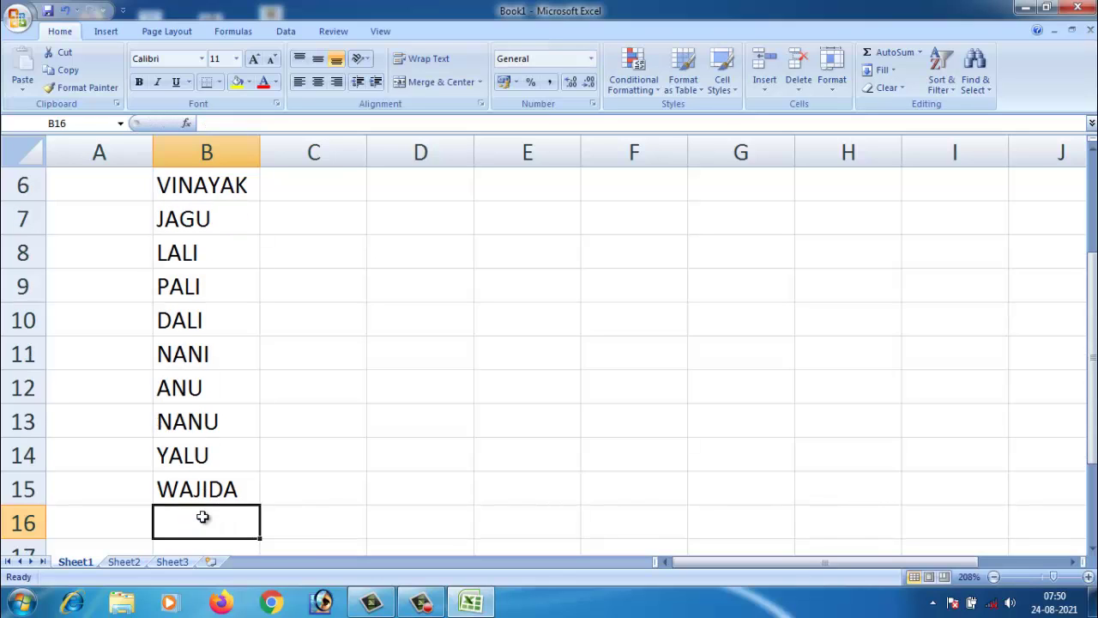
type("SASU")
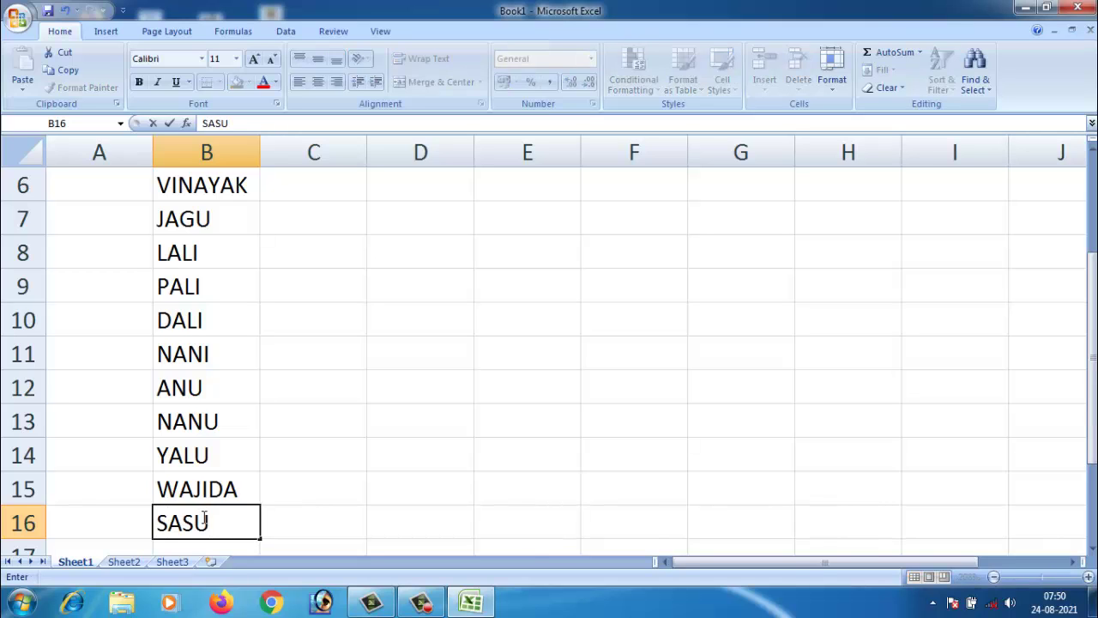
key("Return")
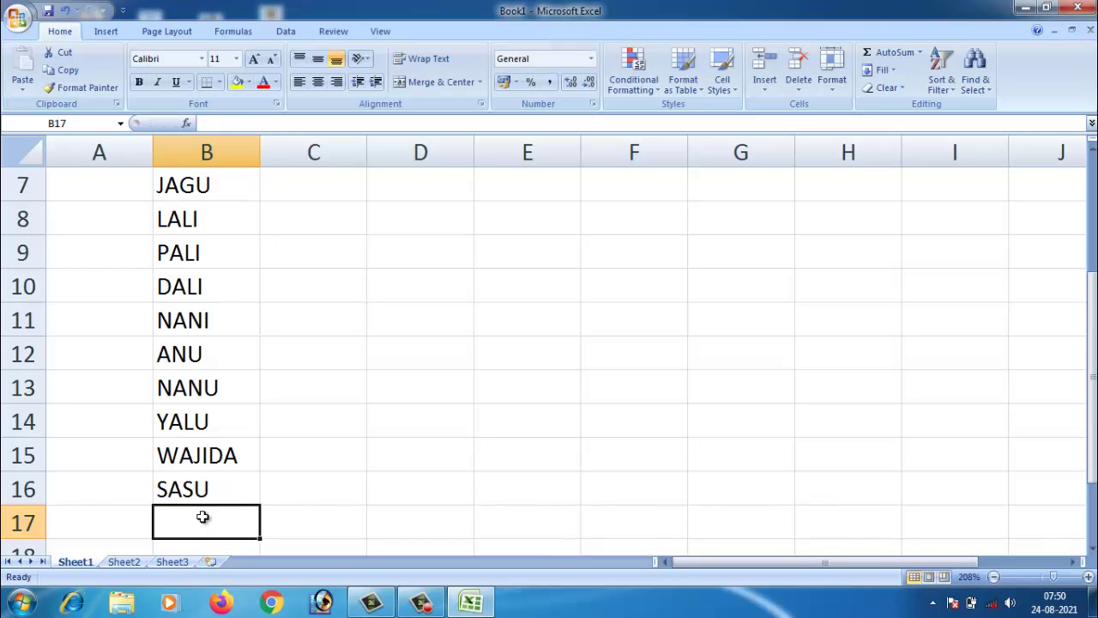
type("ZAKIR")
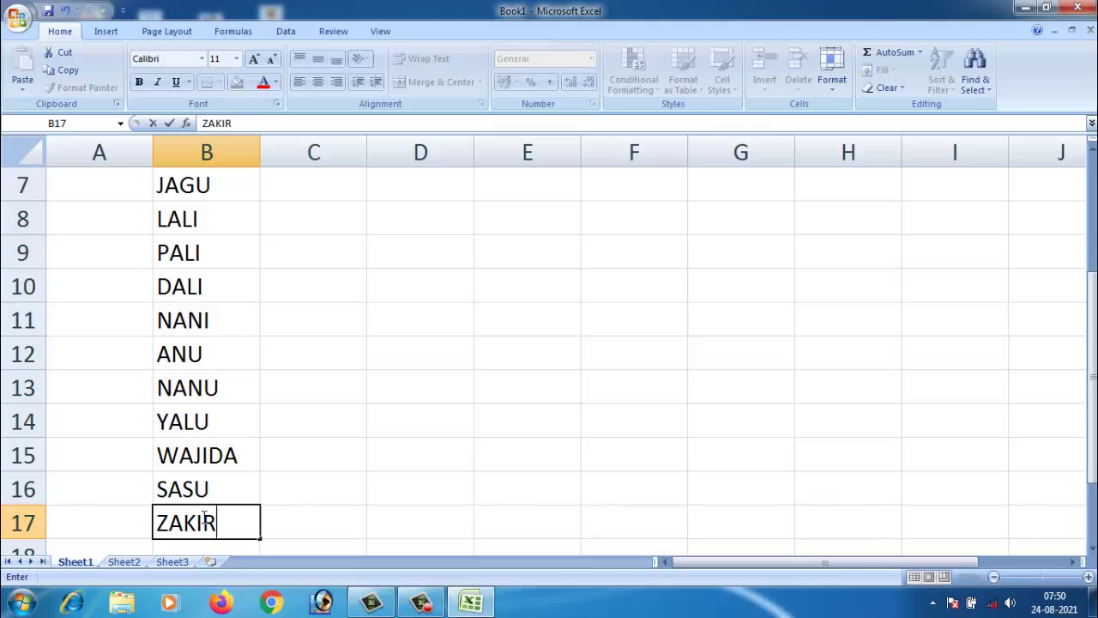
type("A")
key("Return")
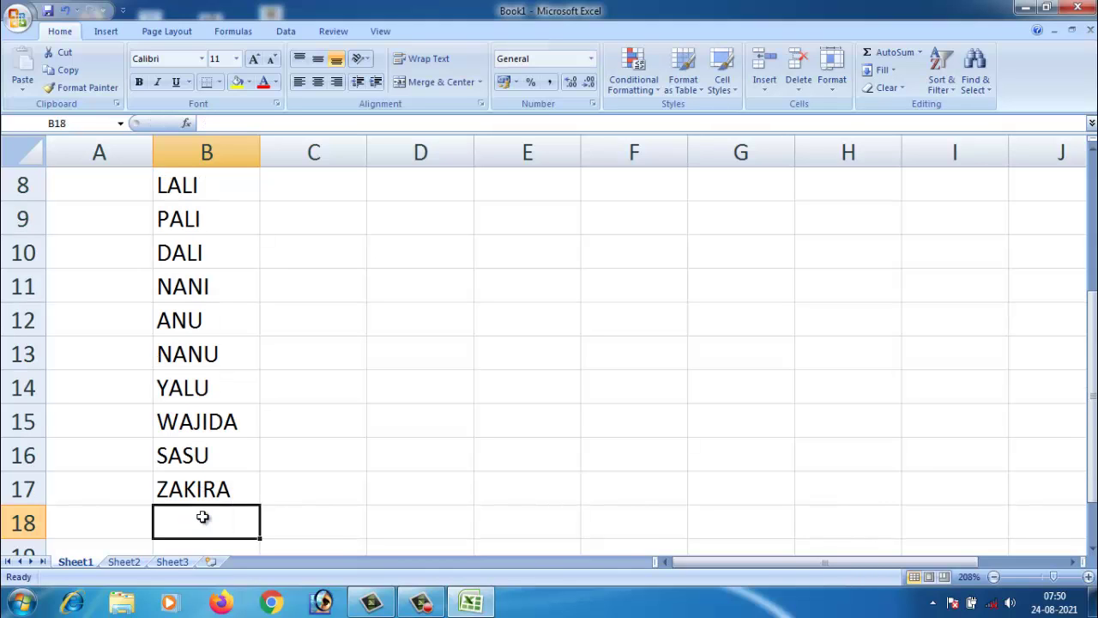
Continue the NAME column with three more persons' names in cells B18 to B20
type("OMAKAR")
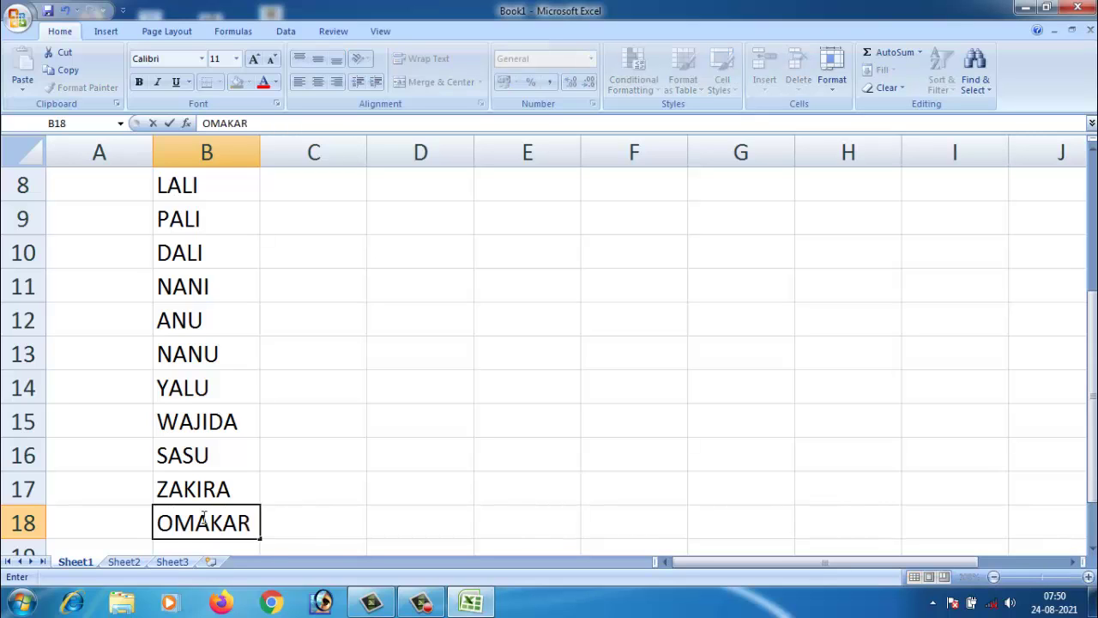
key("Return")
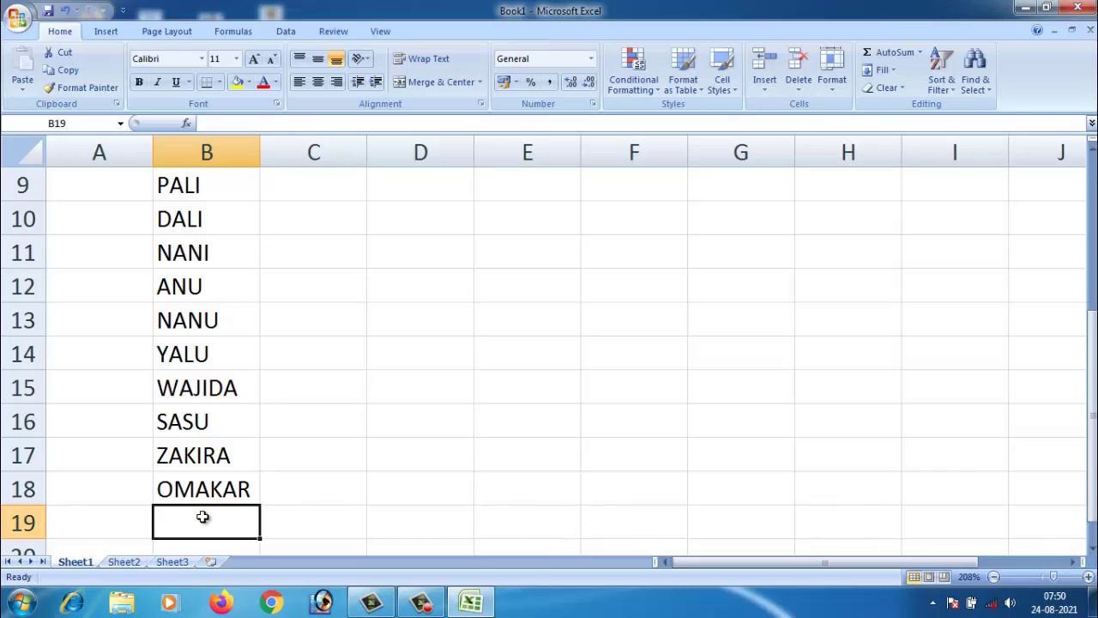
type("UMASHE")
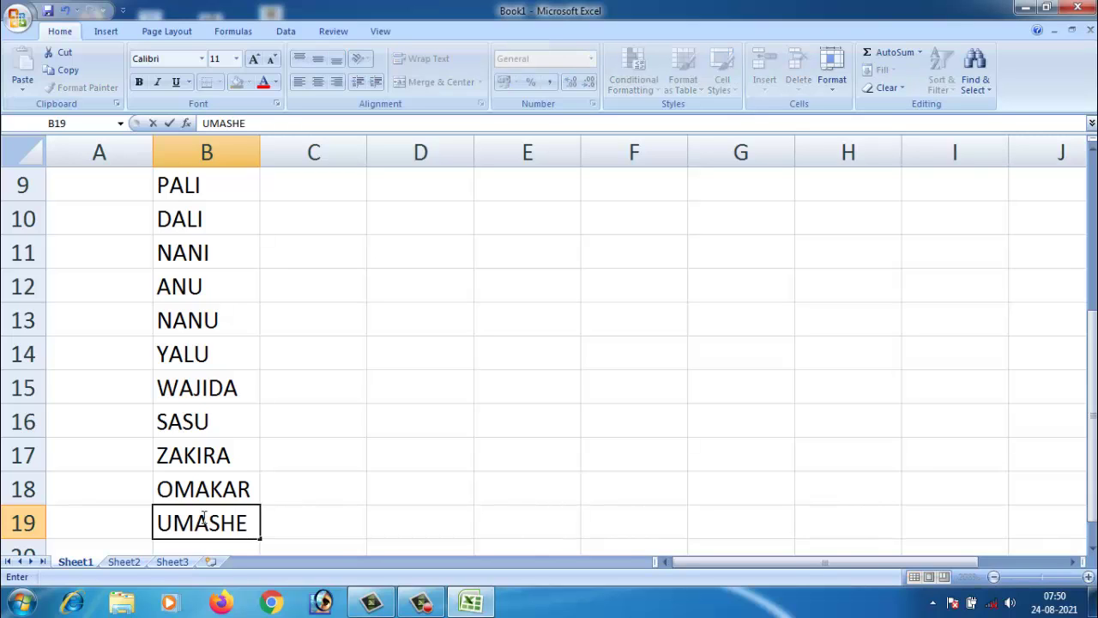
key("Return")
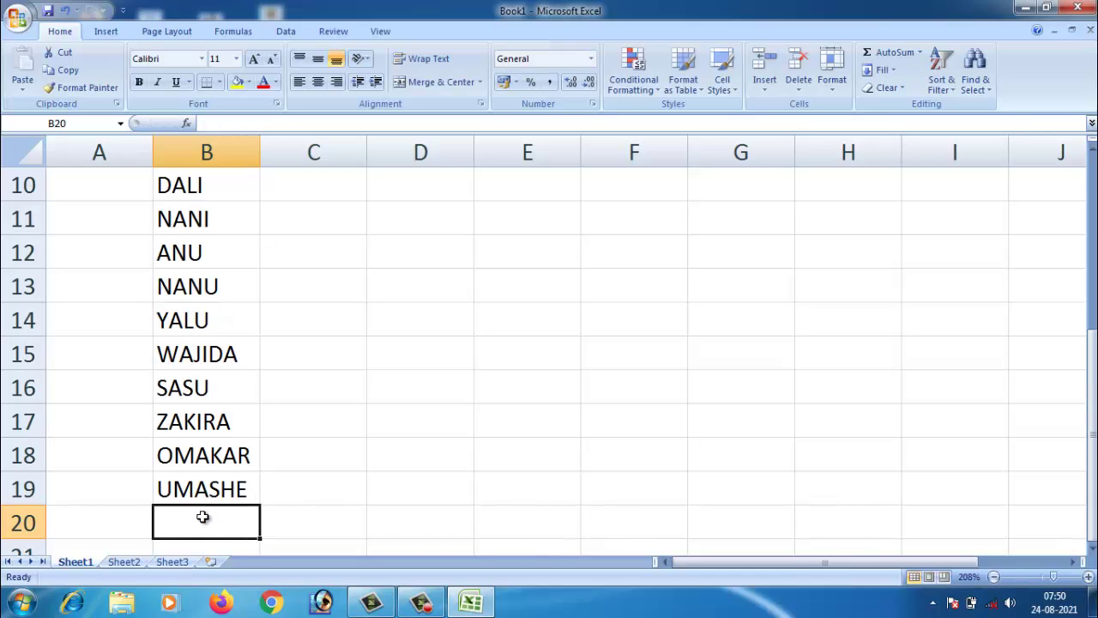
type("CHINU")
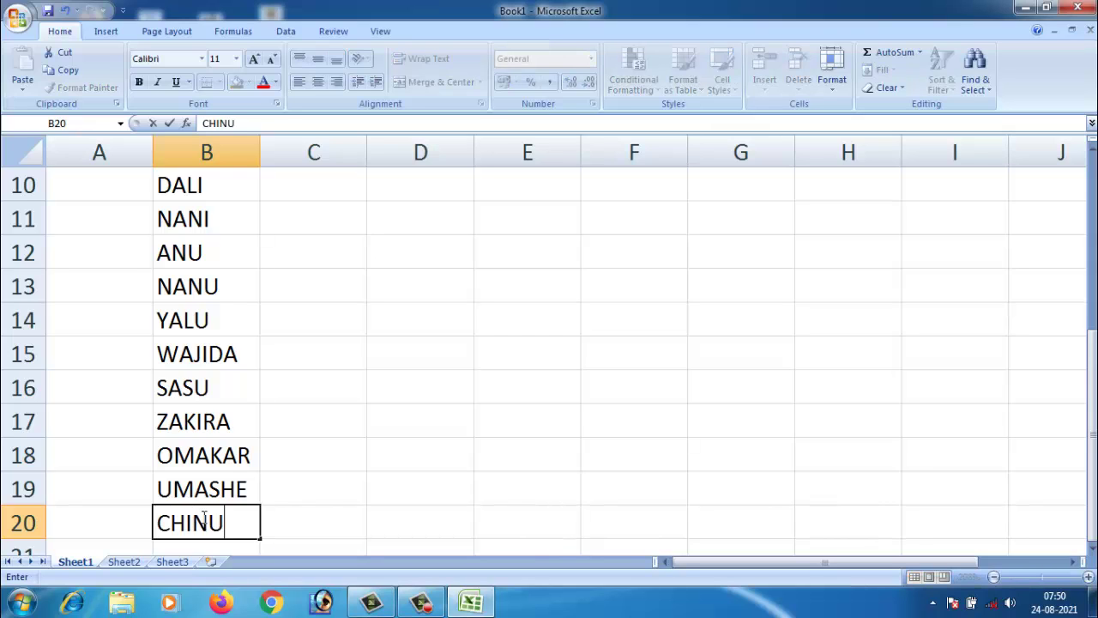
key("Return")
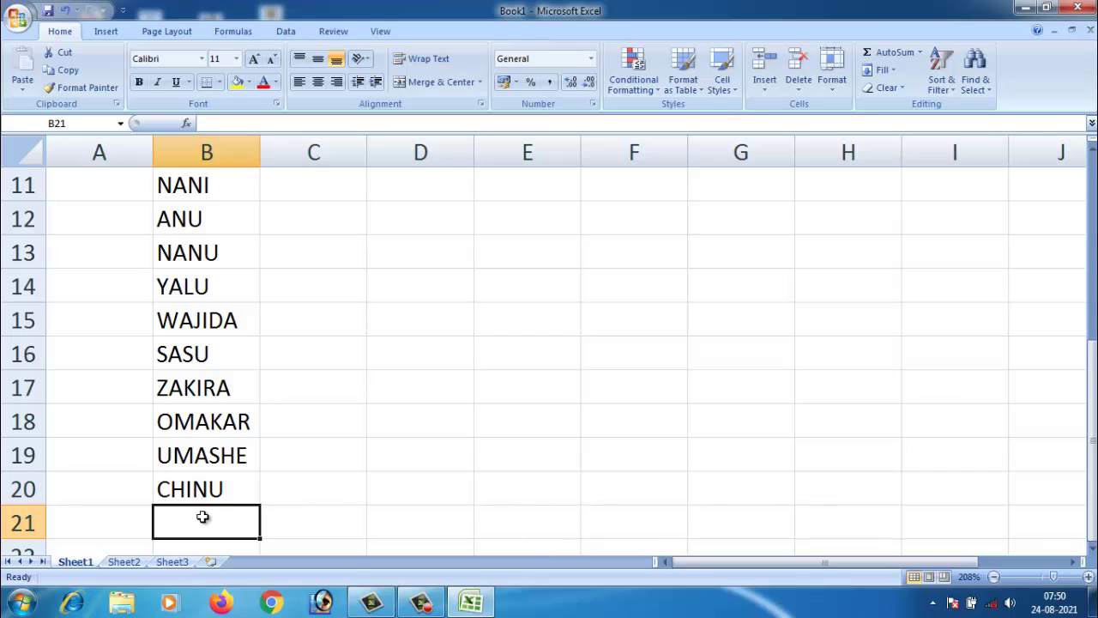
Complete the NAME column with the last three persons' names in cells B21 to B23
type("FAJ")
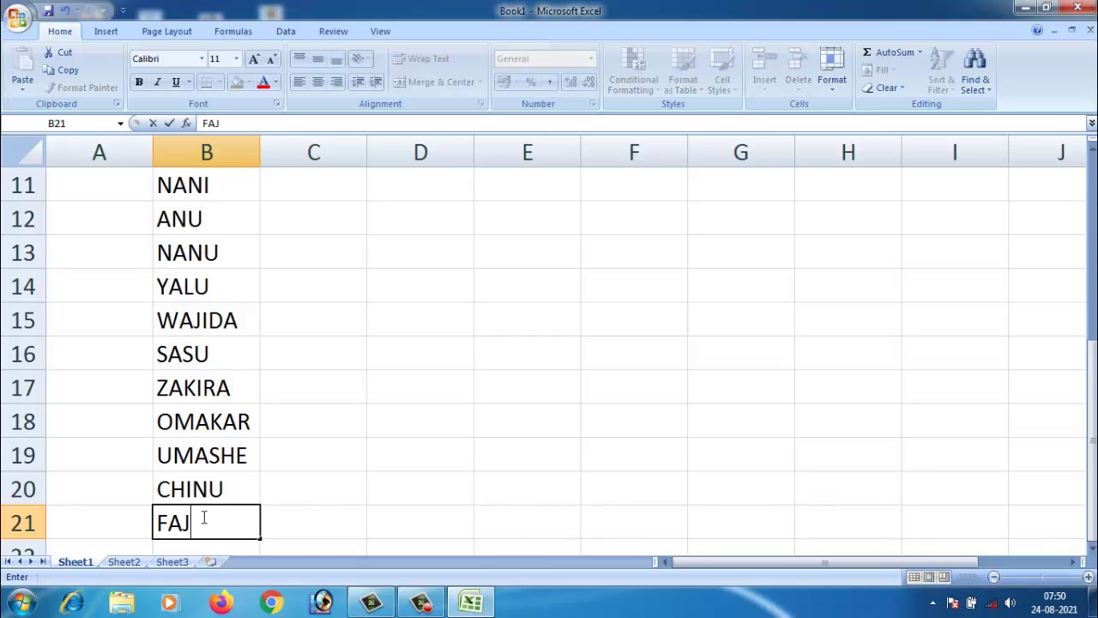
type("UU")
key("BackSpace")
key("Return")
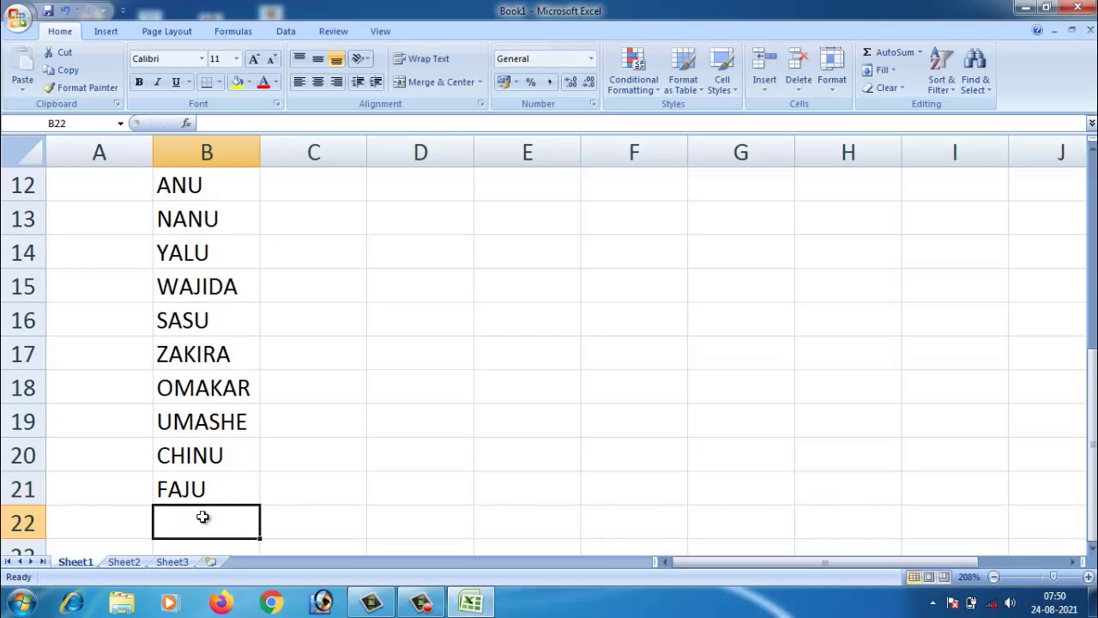
type("J")
key("BackSpace")
key("BackSpace")
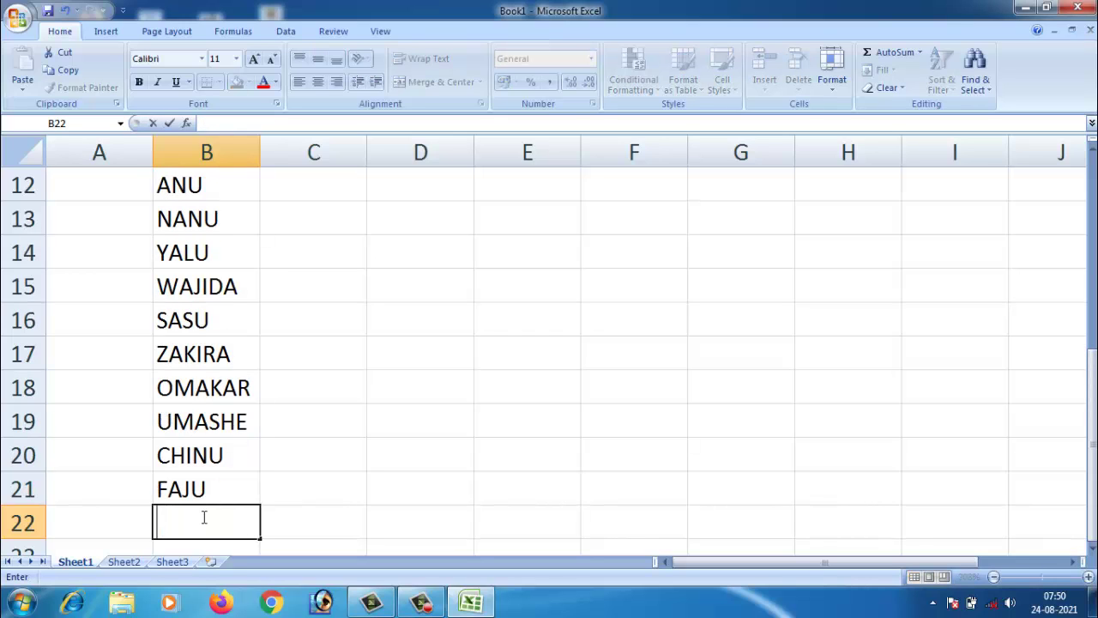
type("BABU")
key("Return")
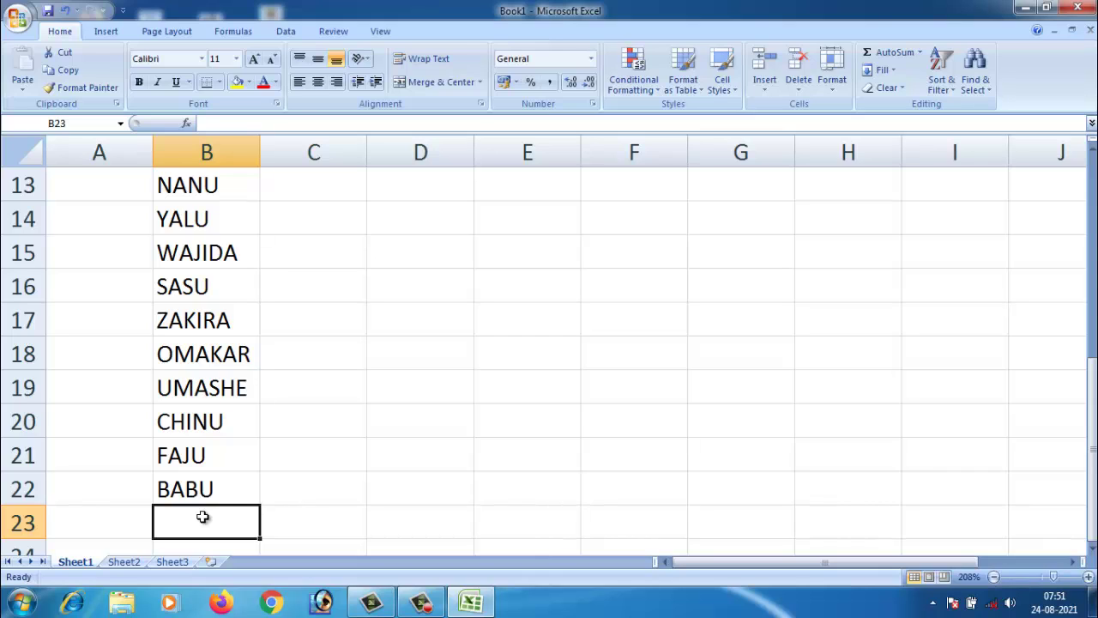
type("ESAWA")
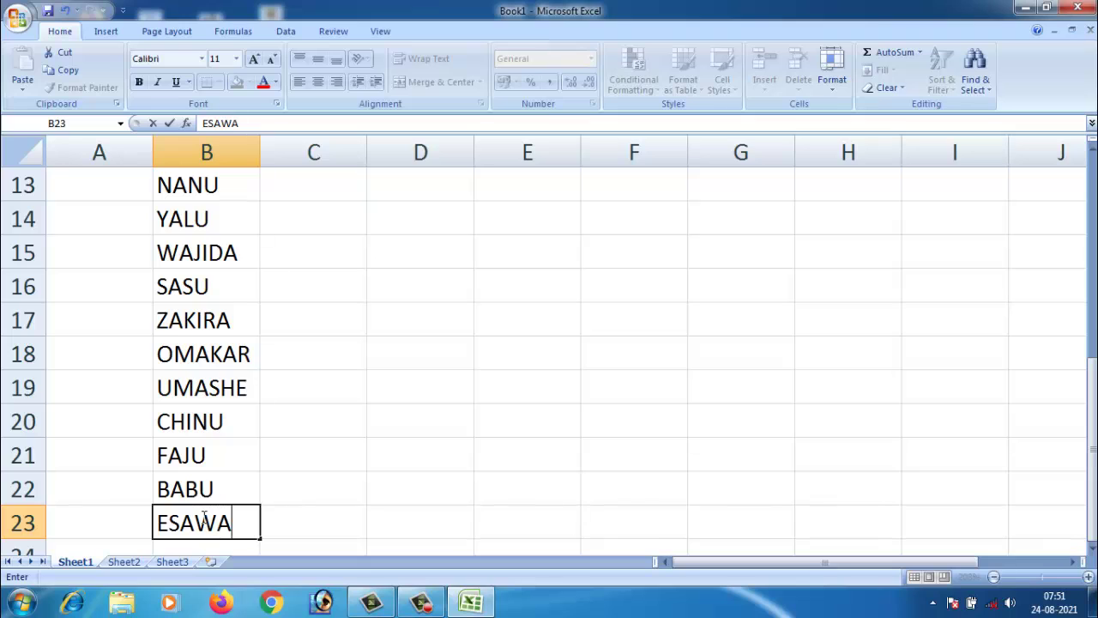
type("R")
left_click(357, 519)
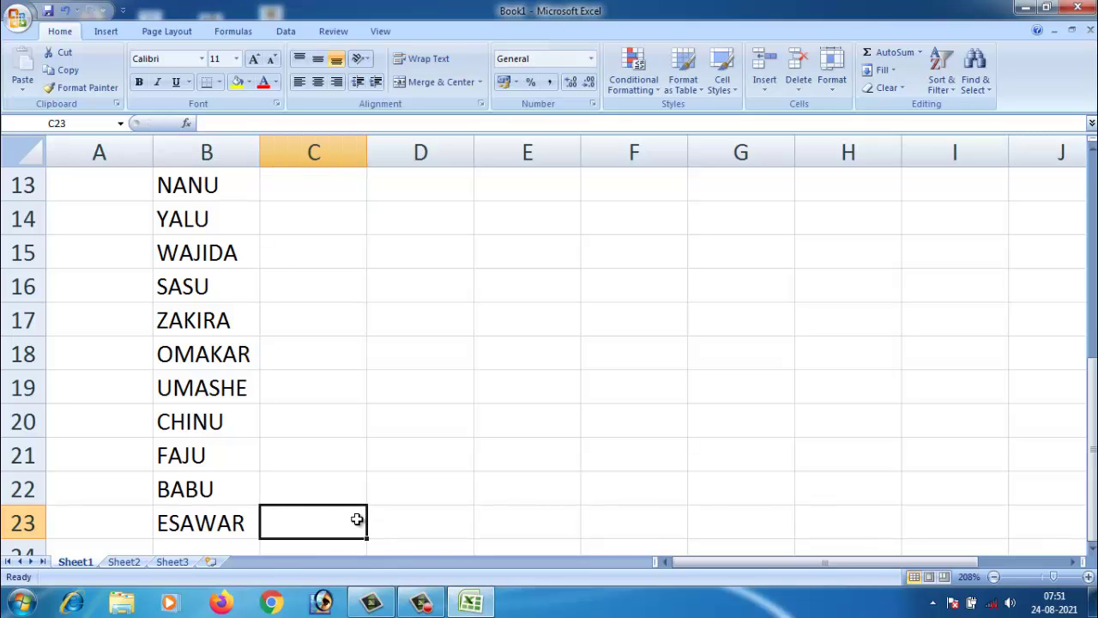
Enter the date 12/07/2021 in cell C2, the first entry of the DATE column
scroll(204, 505, "down", 1)
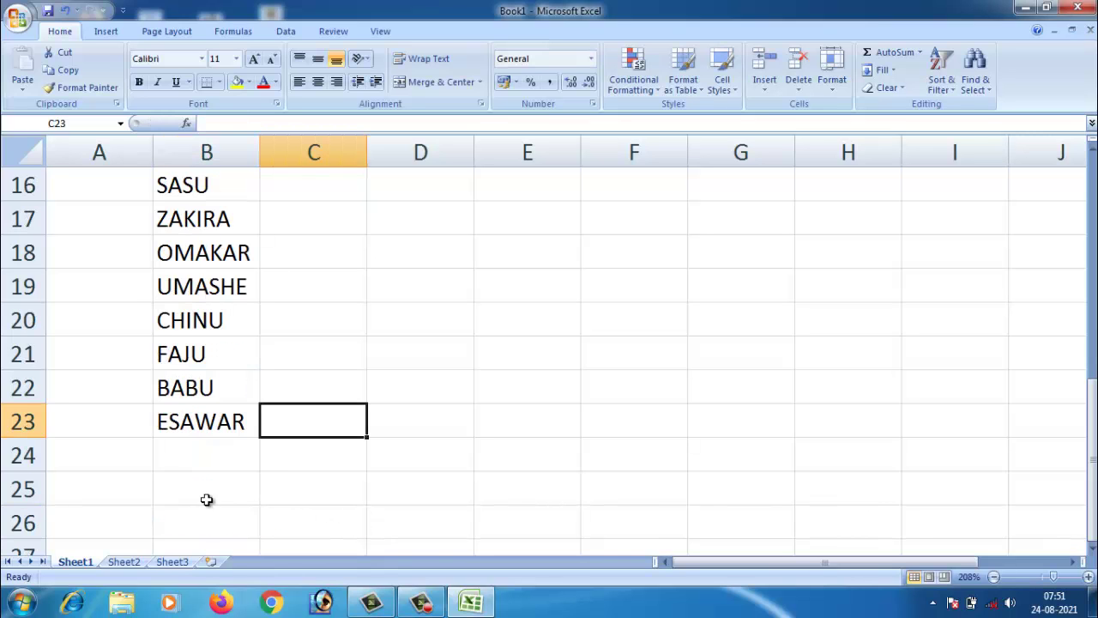
scroll(206, 499, "up", 5)
left_click(313, 220)
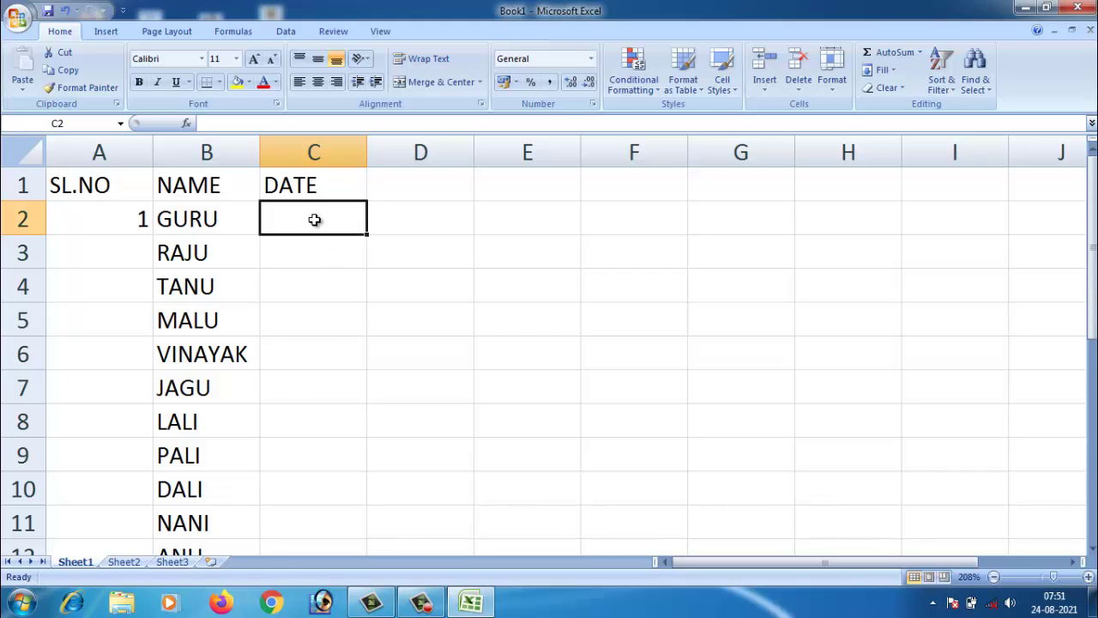
type("12/")
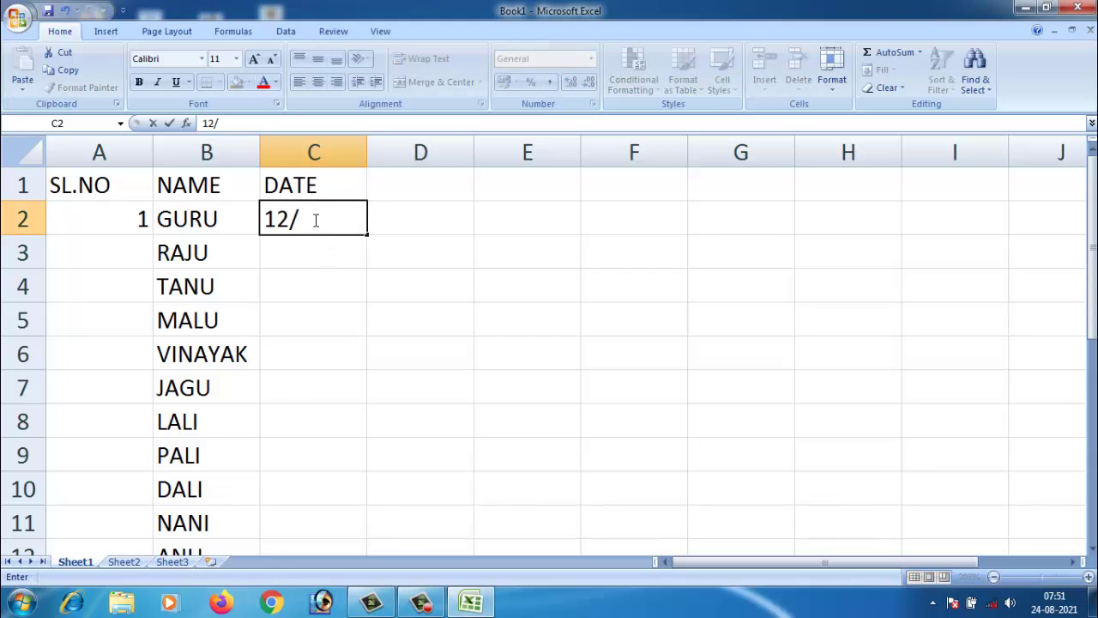
type("07/202")
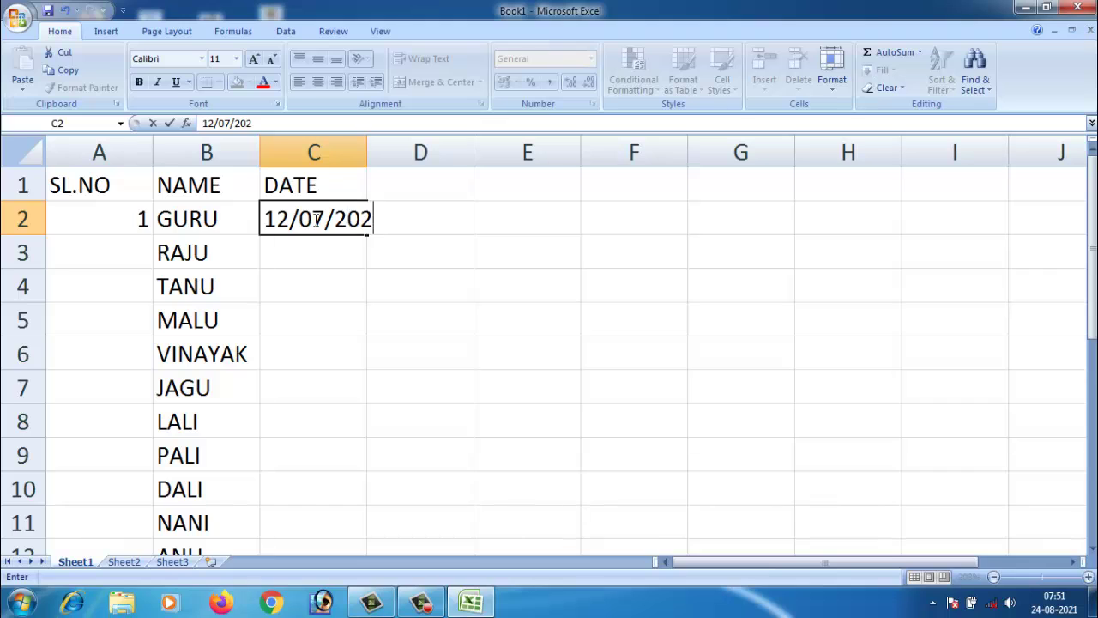
type("1")
Enter the dates 01/02/2000 in cell C3 and 03-10-2021 in cell C4 of the DATE column
left_click(295, 255)
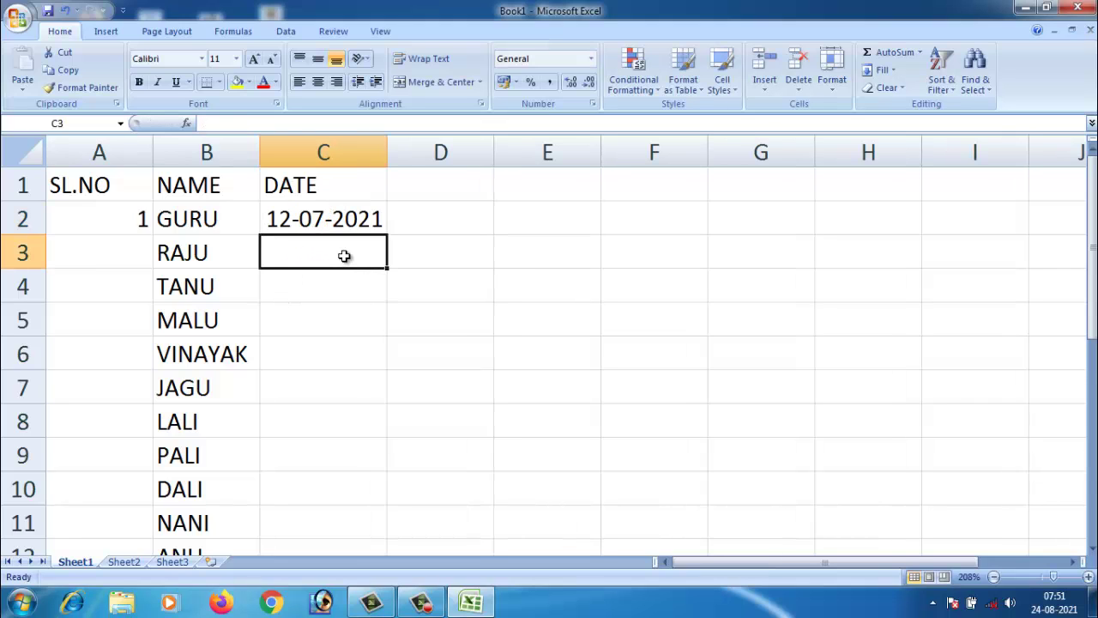
type("01/")
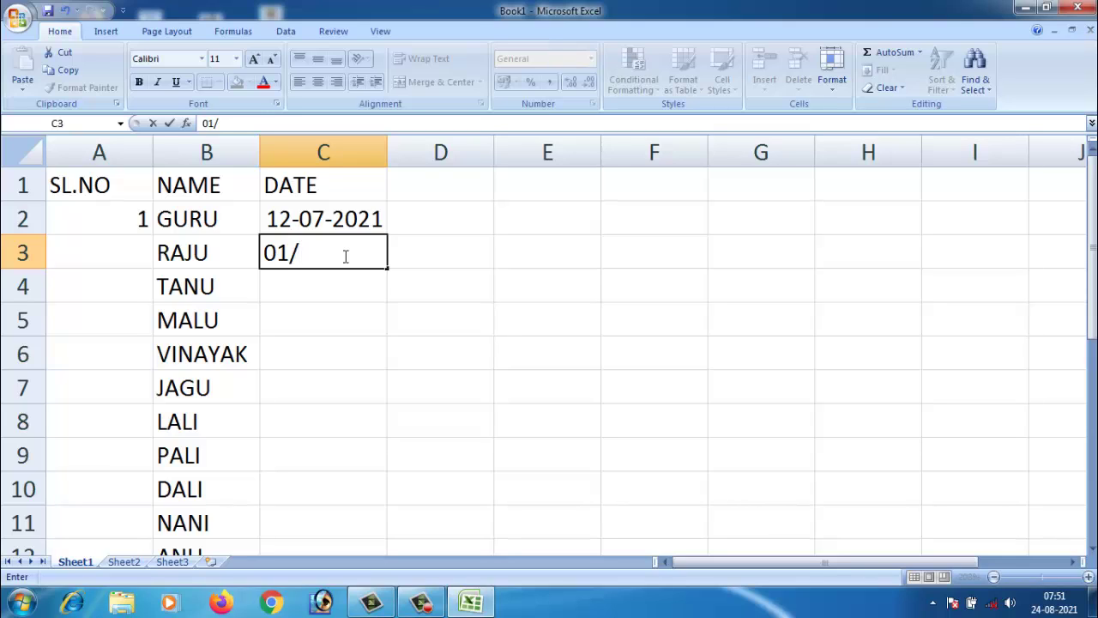
type("02/2000")
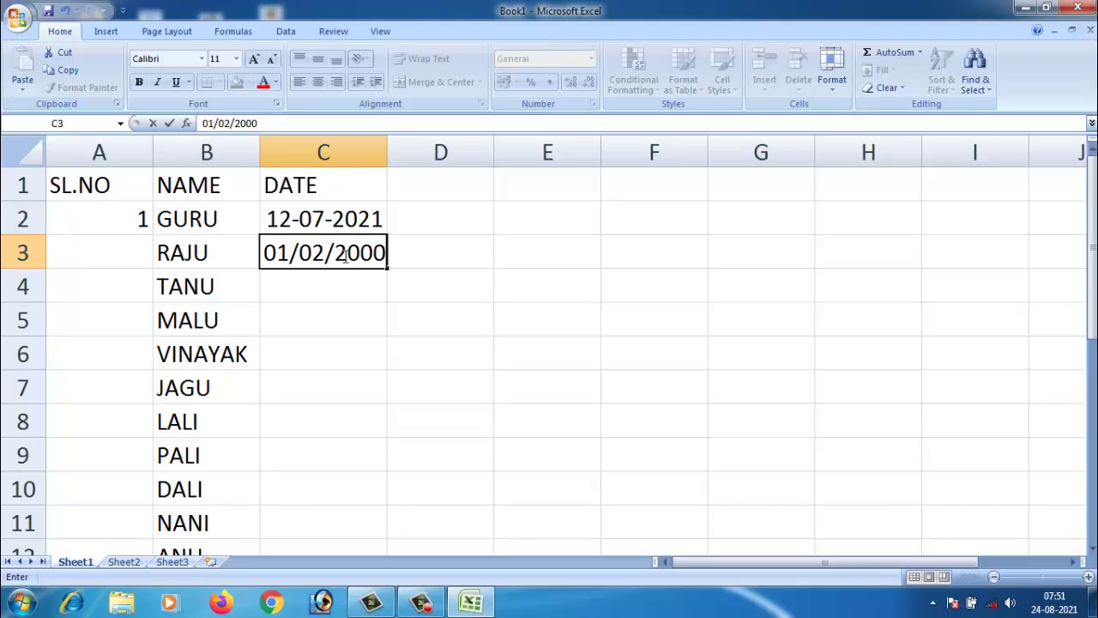
key("Return")
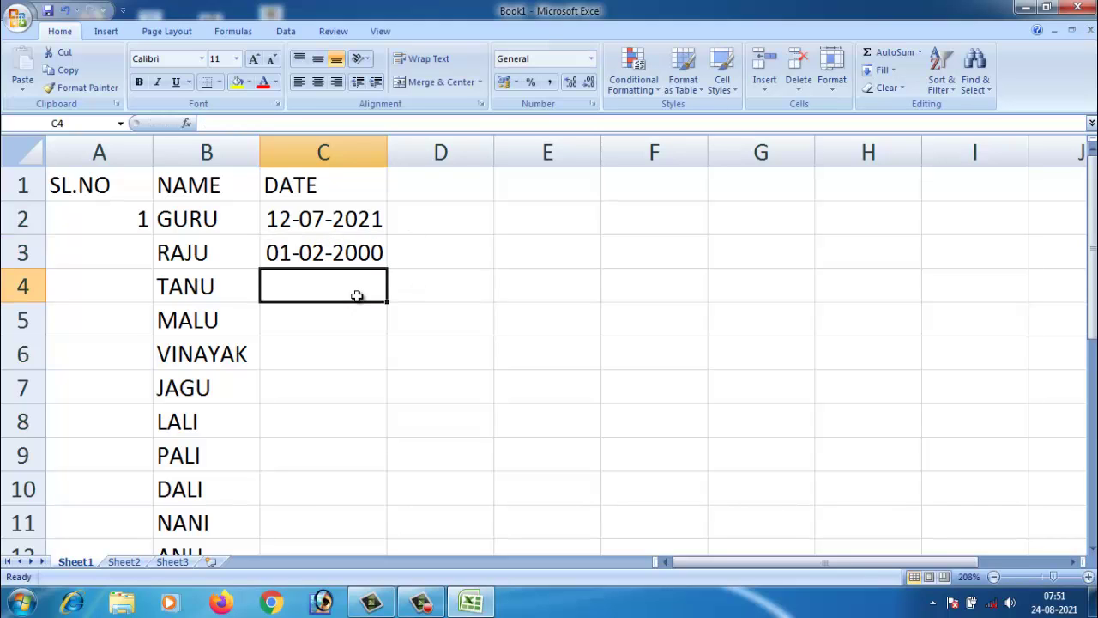
type("03")
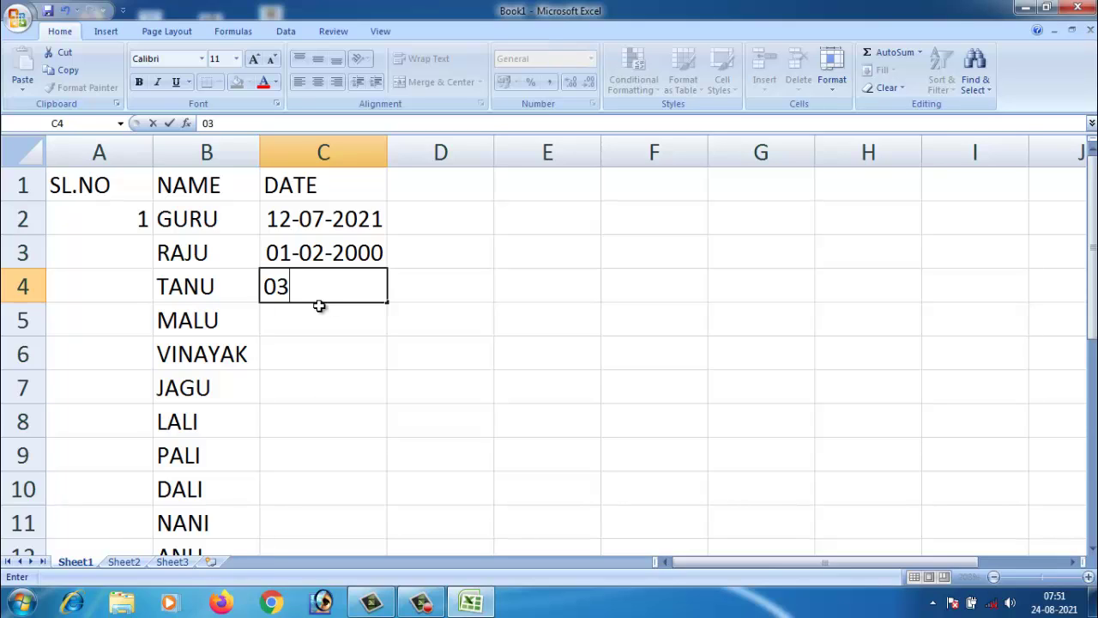
type("-10-2021")
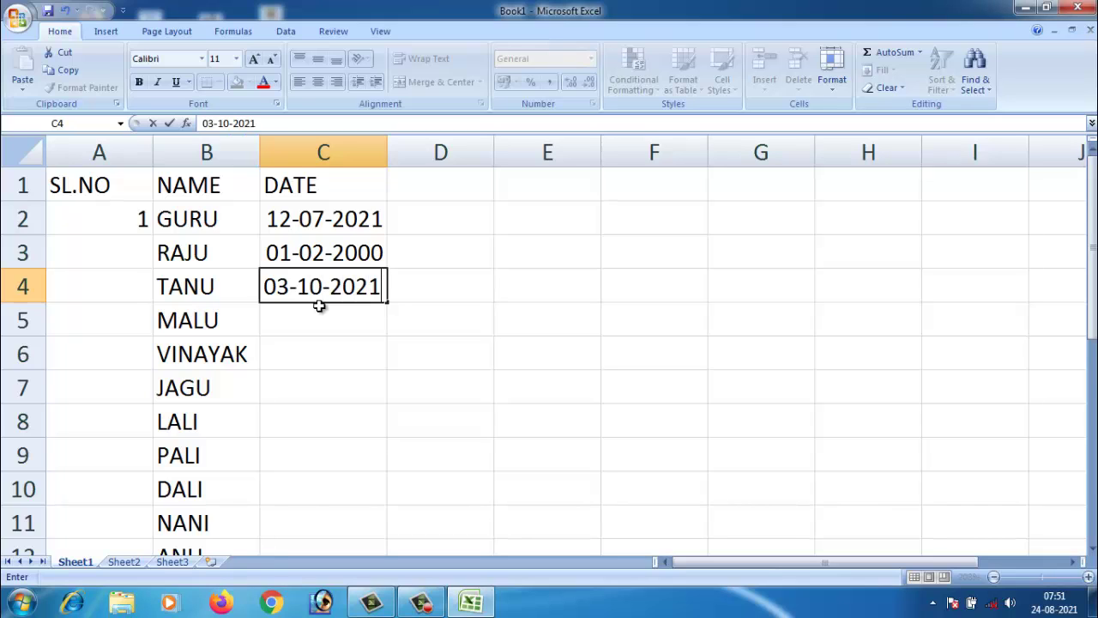
Enter the date 09-07-2000 in cell C5 of the DATE column
left_click(284, 318)
type("05")
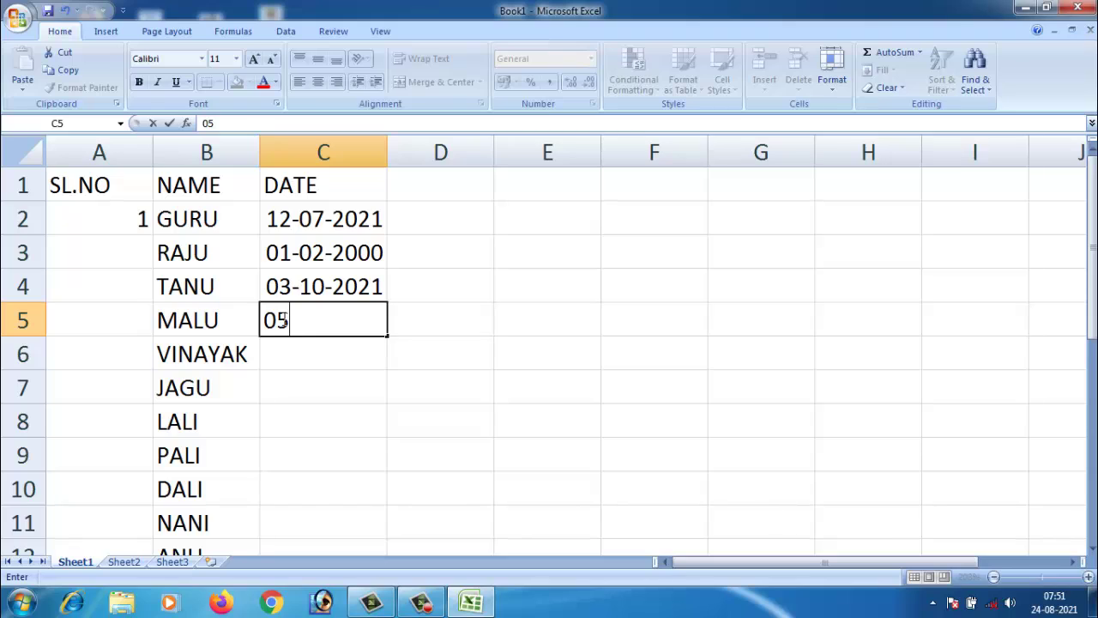
key("BackSpace")
type("9-1")
key("BackSpace")
type("07")
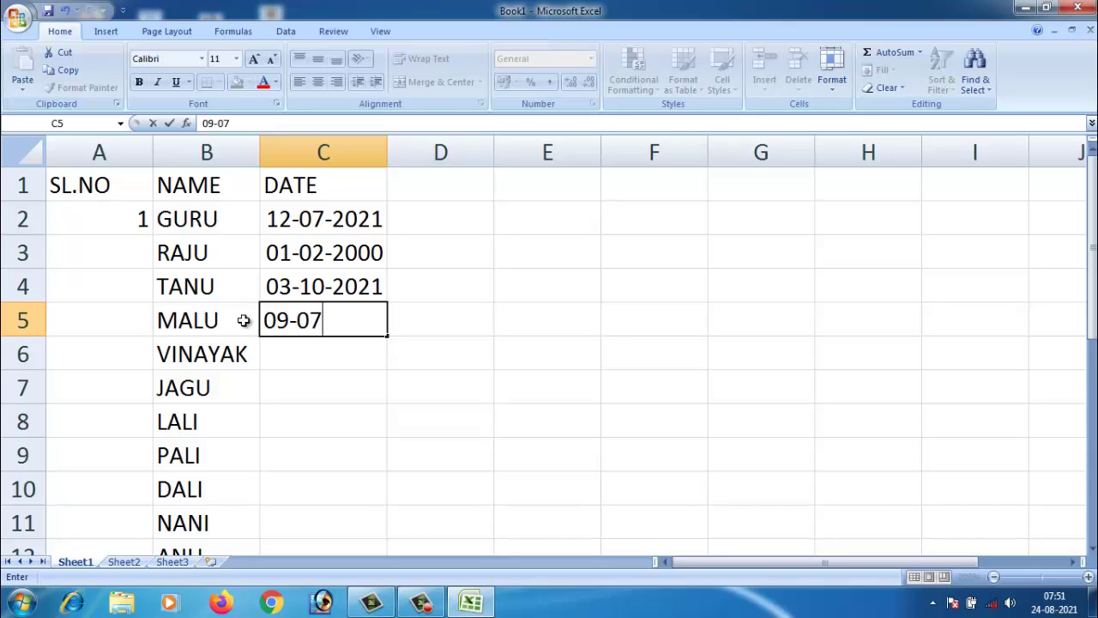
type("-2000")
Enter the date 10-02-1993 in cell C6 of the DATE column
left_click(301, 355)
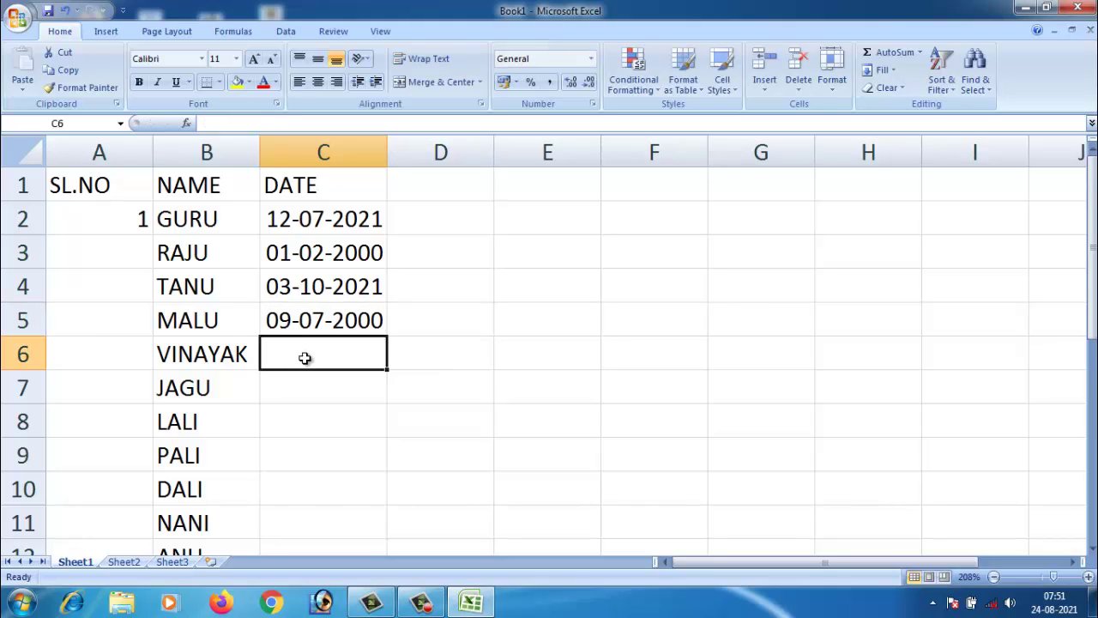
type("10-")
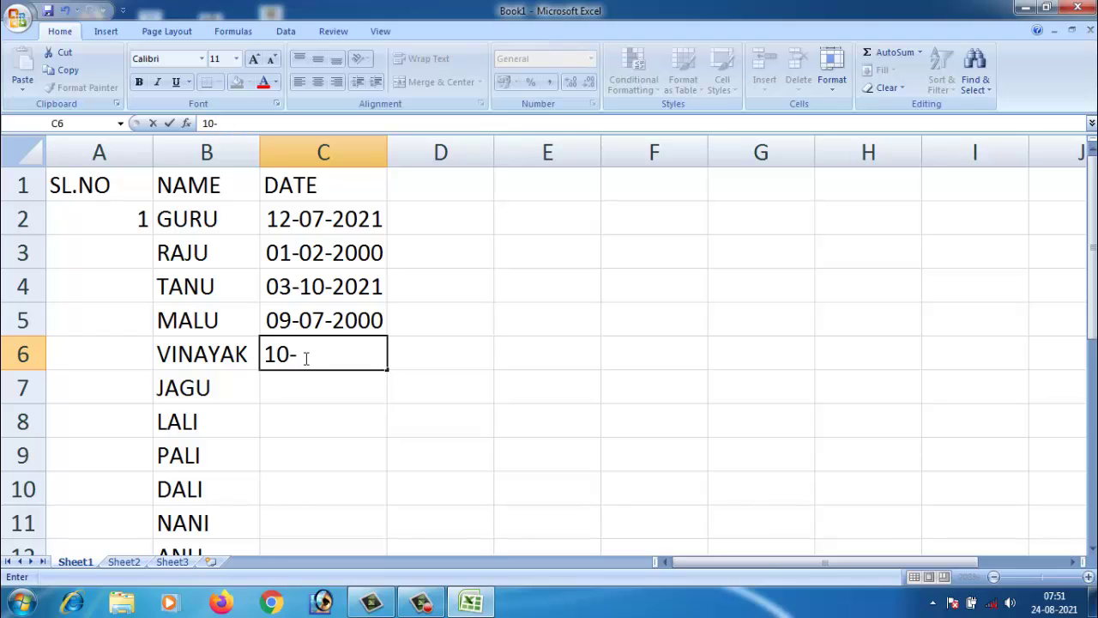
type("02-199")
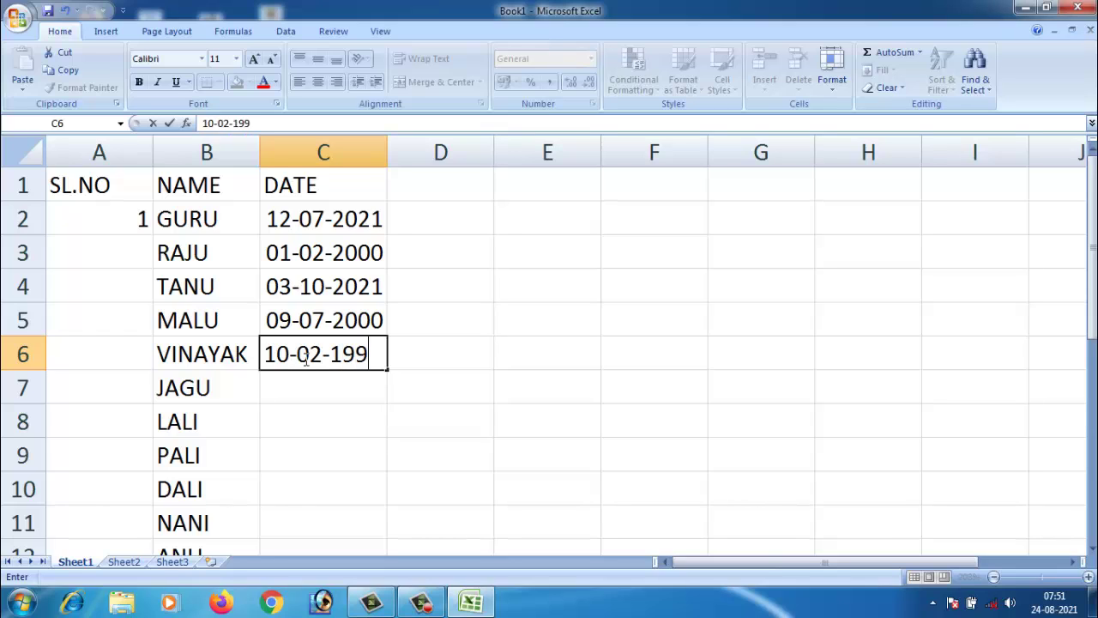
type("3")
Enter the date 15-12-2013 in cell C7 of the DATE column
left_click(291, 381)
type("10")
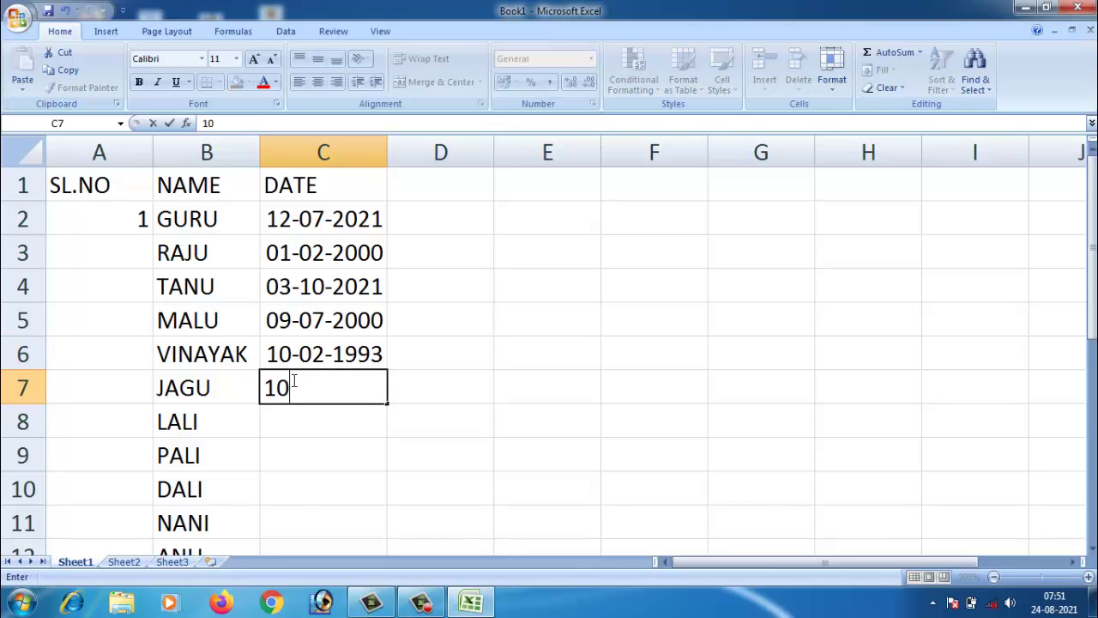
key("BackSpace")
key("BackSpace")
type("15-12-00013")
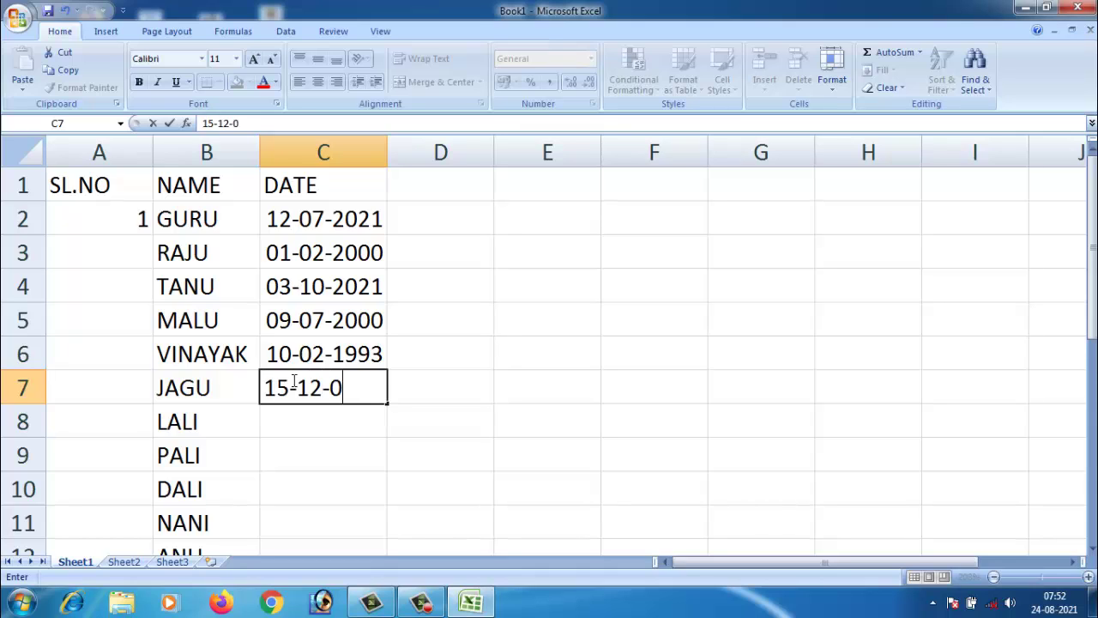
key("BackSpace")
key("BackSpace")
key("BackSpace")
key("BackSpace")
key("BackSpace")
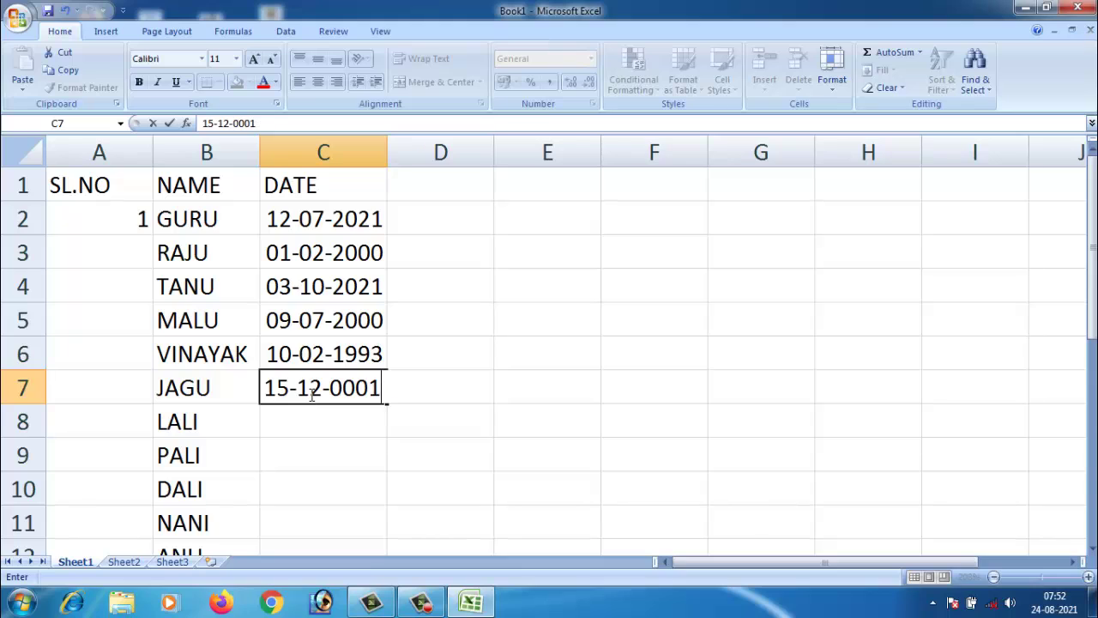
type("2013")
Enter the dates 17-08-2001 in cell C8 and 07-07-2007 in cell C9 of the DATE column
left_click(298, 425)
type("17")
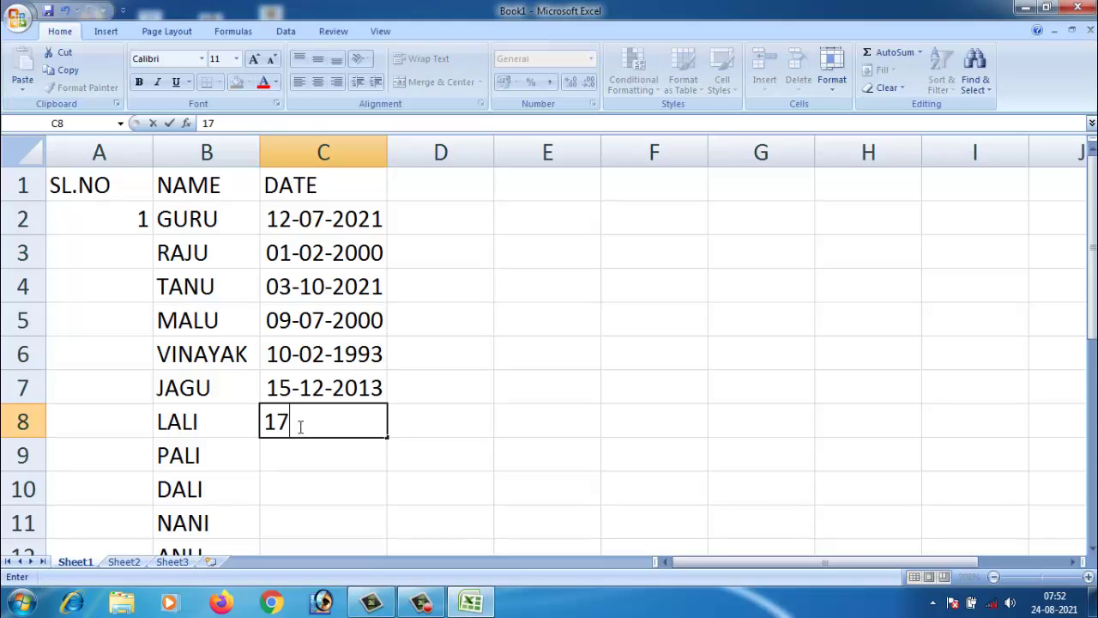
type("-08-2001")
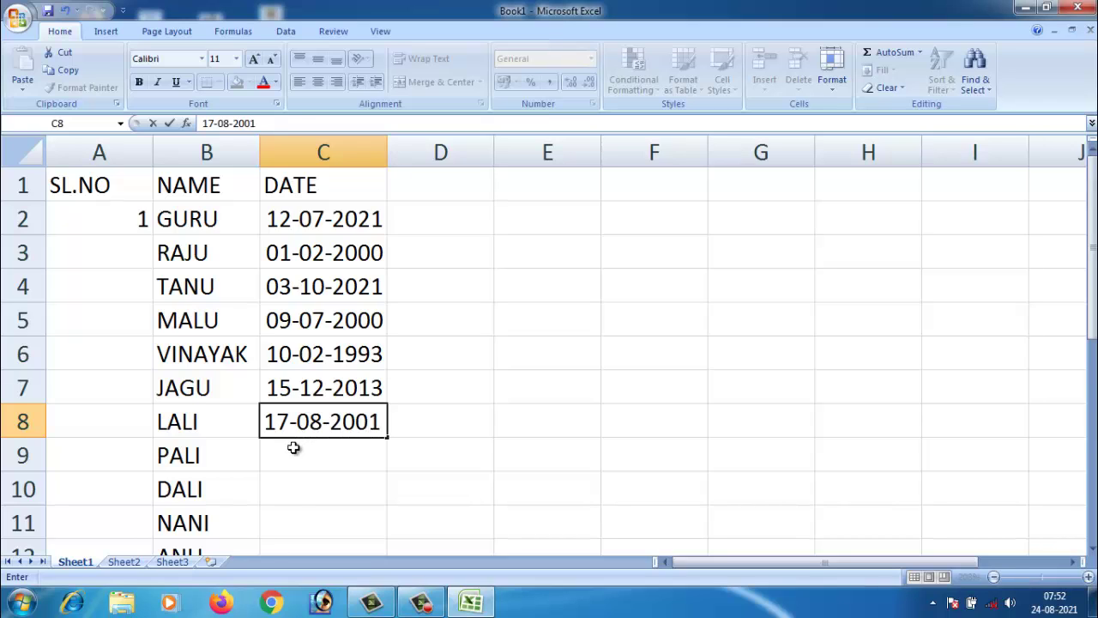
key("Return")
scroll(304, 451, "down", 2)
scroll(306, 453, "up", 2)
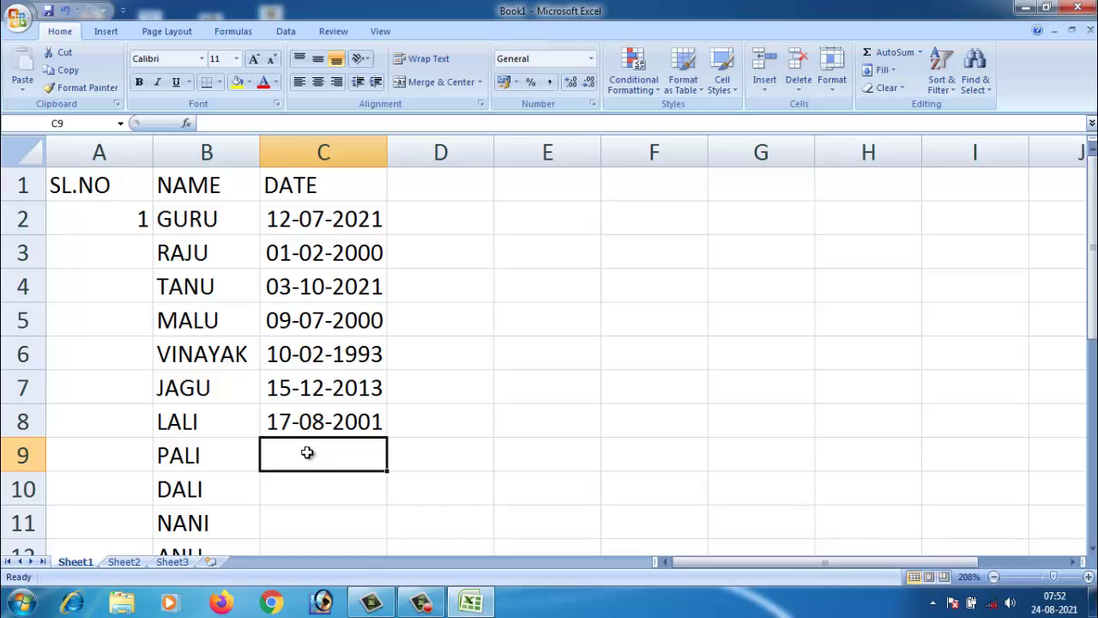
type("7")
key("BackSpace")
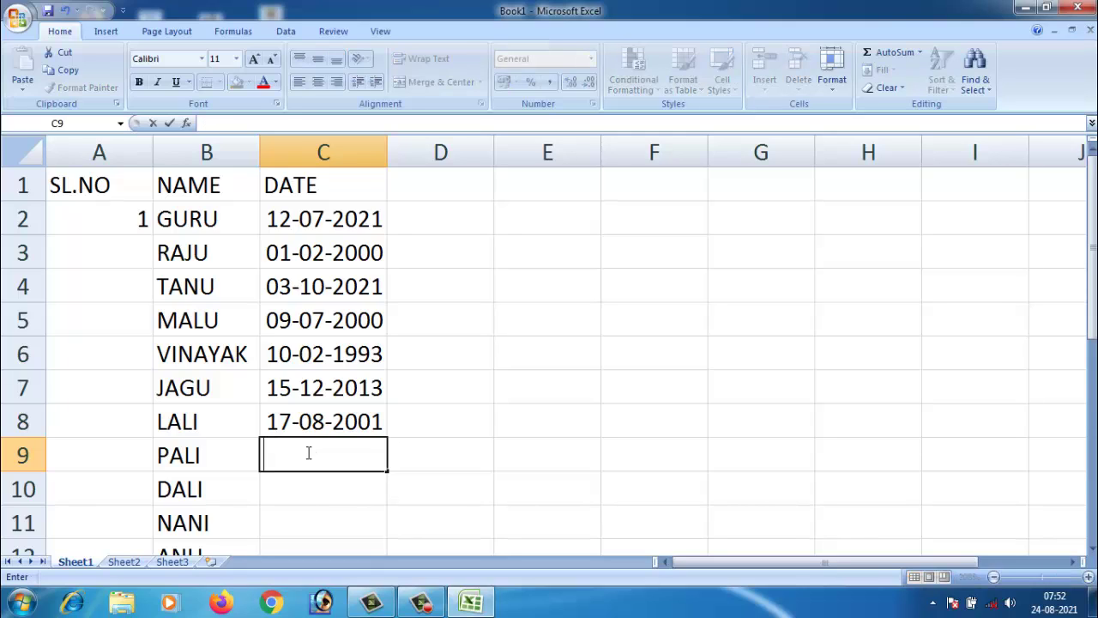
type("07-07-2007")
key("Return")
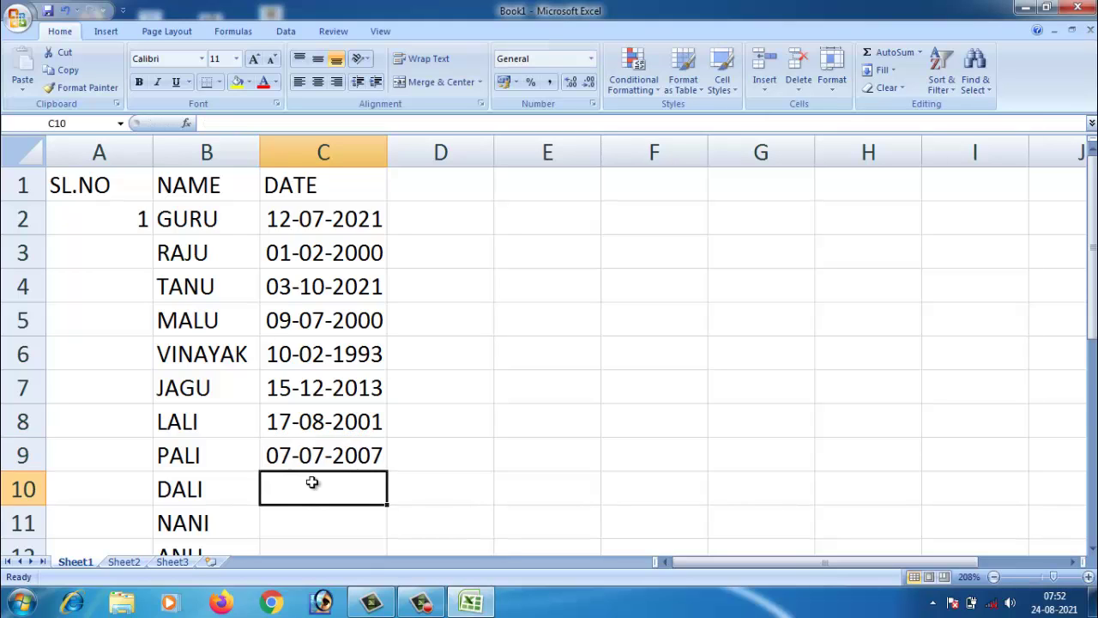
Enter the dates 08-09-2009 in cell C10 and 08-05-2003 in cell C11 of the DATE column
scroll(312, 481, "down", 1)
type("08-")
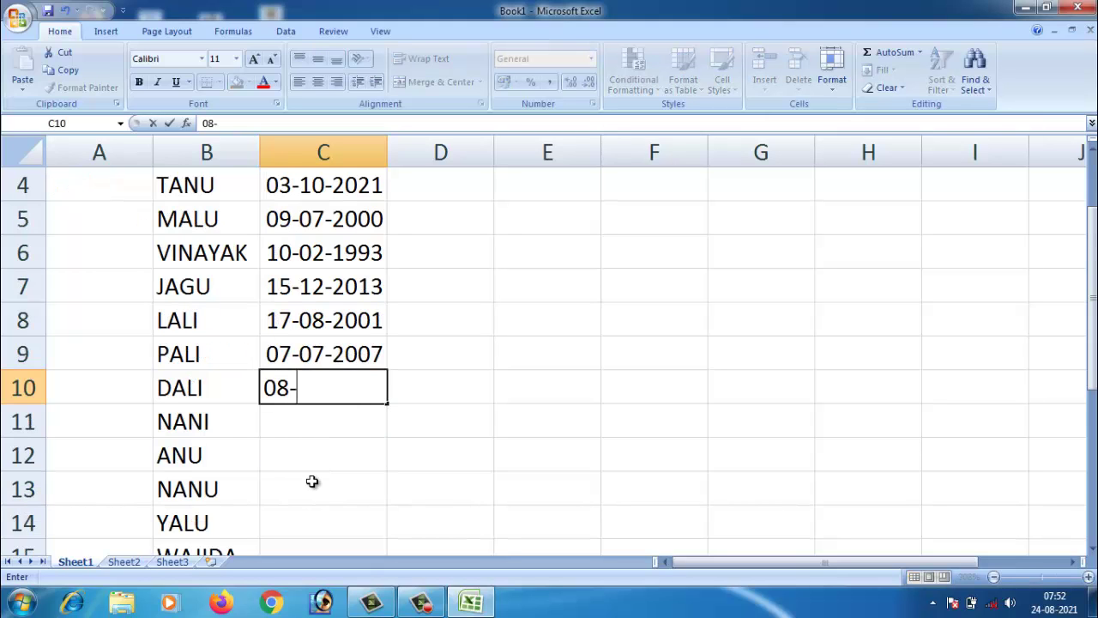
type("09-2009")
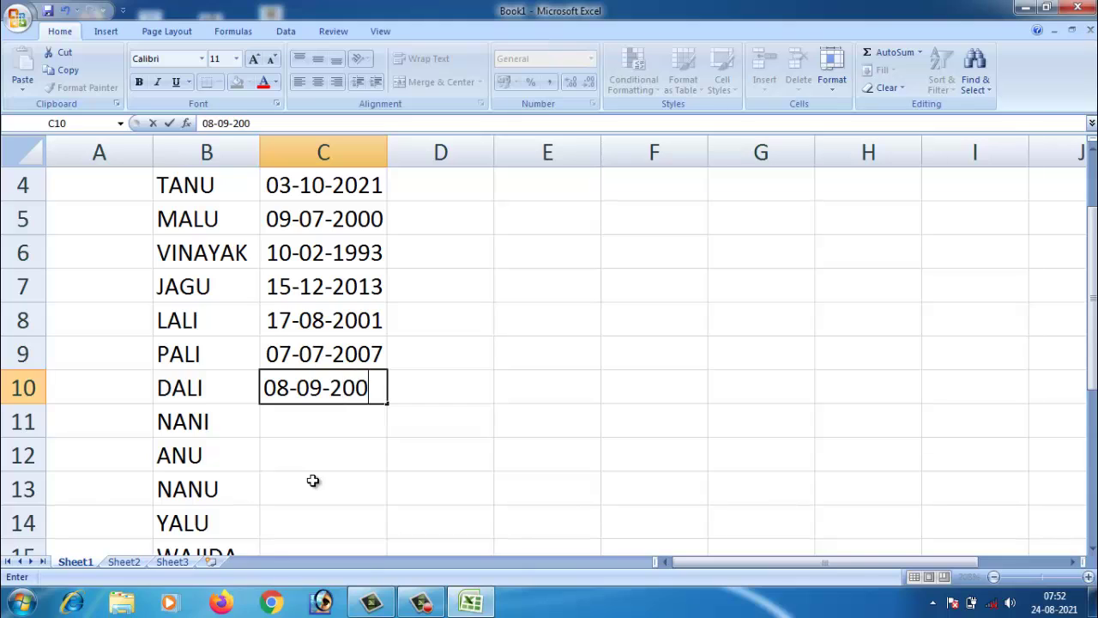
left_click(295, 414)
type("08-")
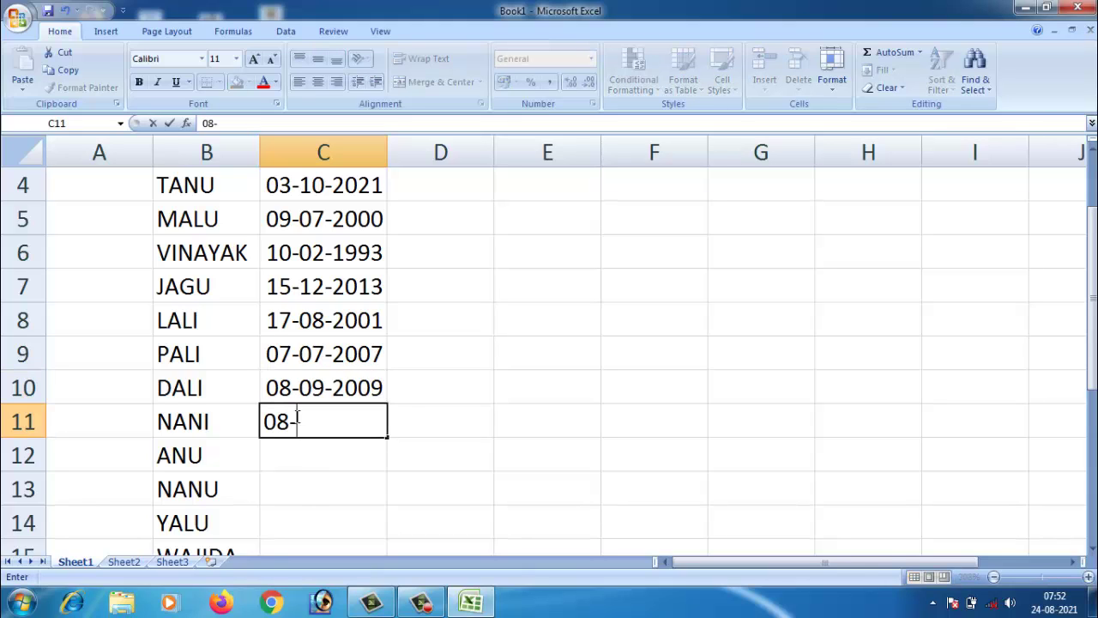
type("05-2003")
key("Return")
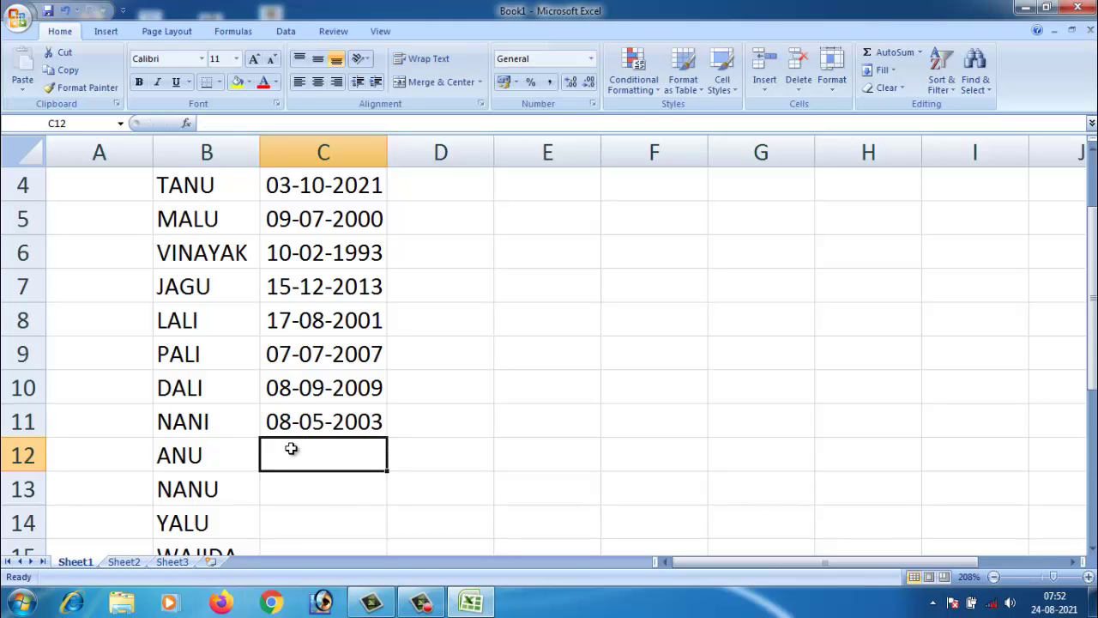
Enter the dates 10-03-2001 in cell C12 and 14-05-2004 in cell C13 of the DATE column
scroll(292, 446, "down", 2)
scroll(292, 448, "up", 3)
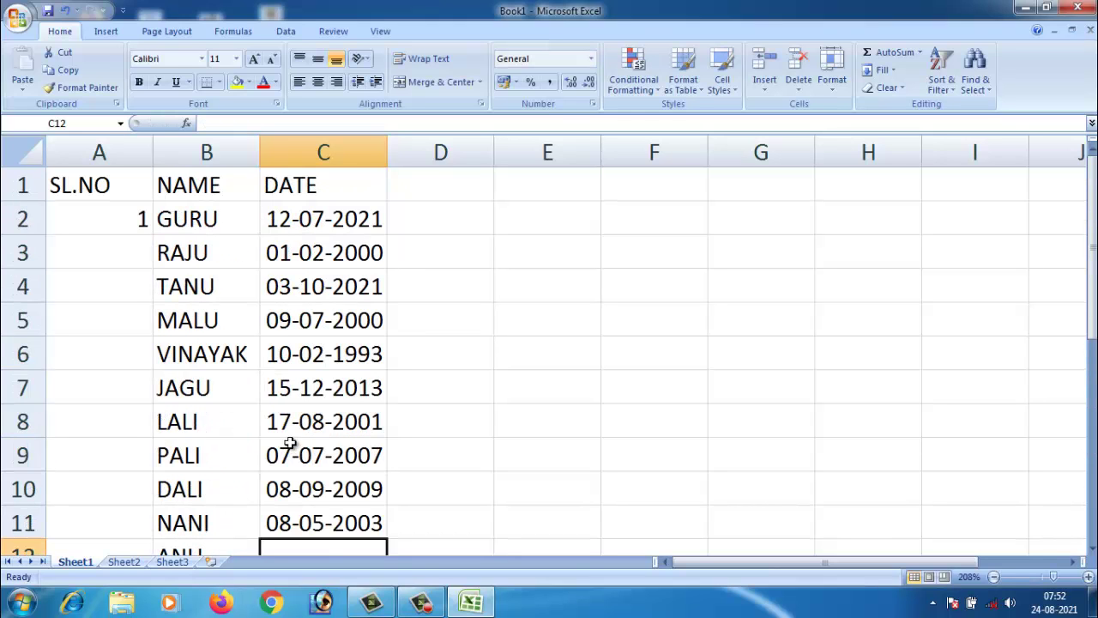
scroll(300, 453, "down", 1)
scroll(303, 456, "down", 1)
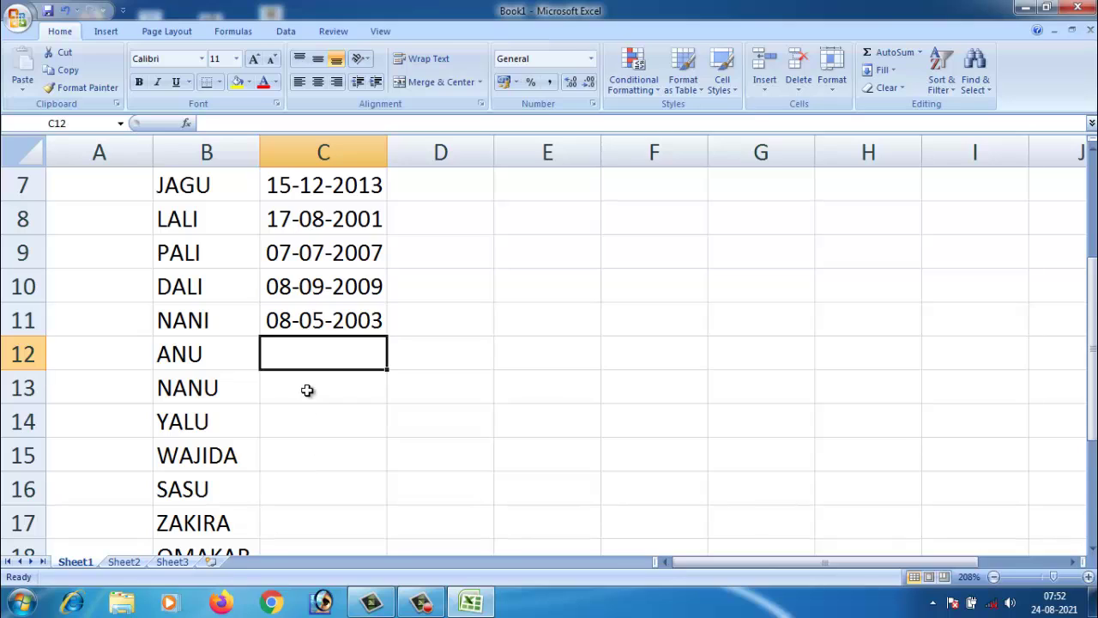
type("10-")
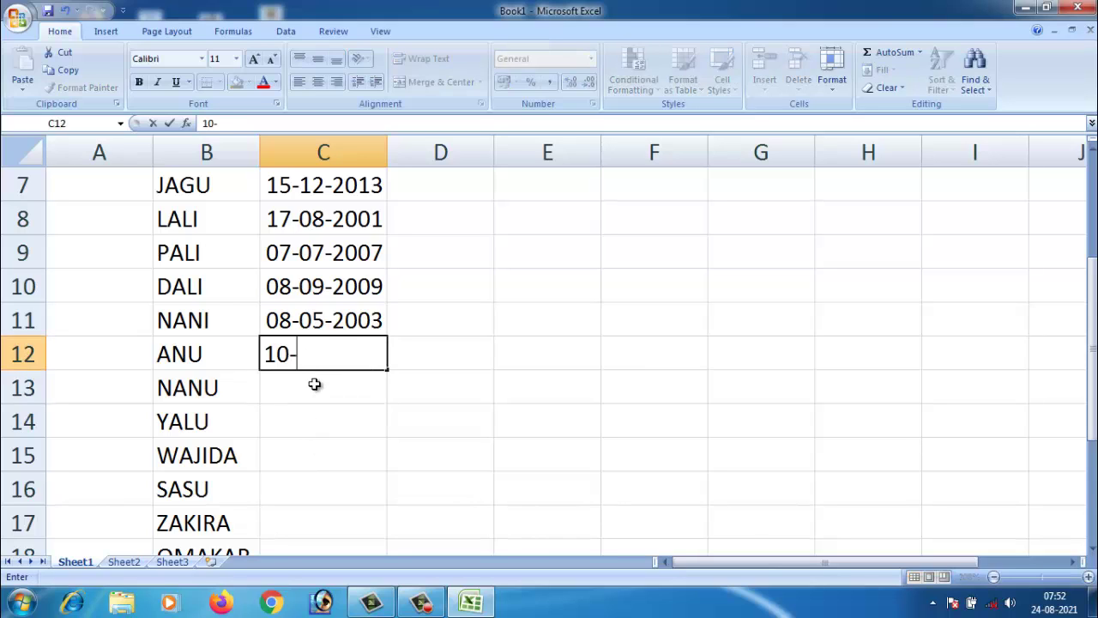
type("03-2001")
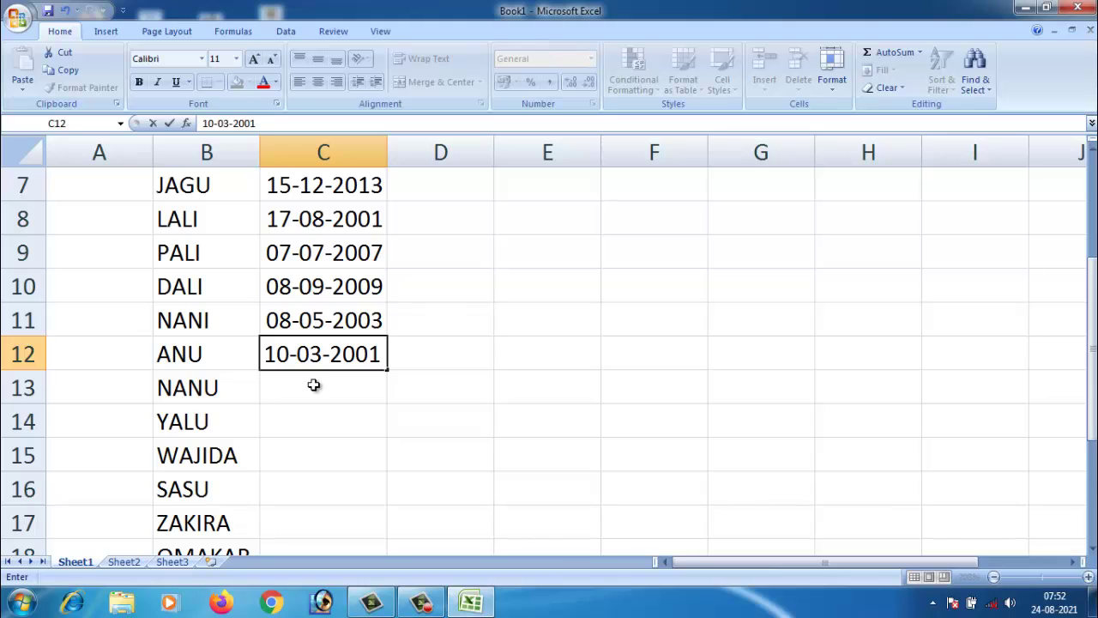
key("Return")
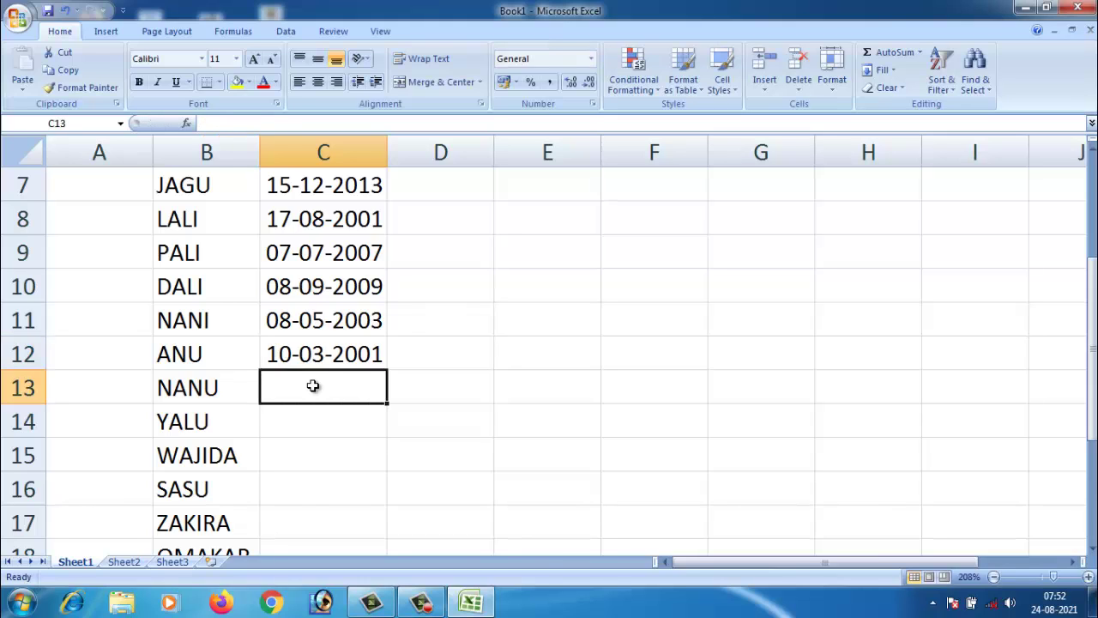
type("14-05")
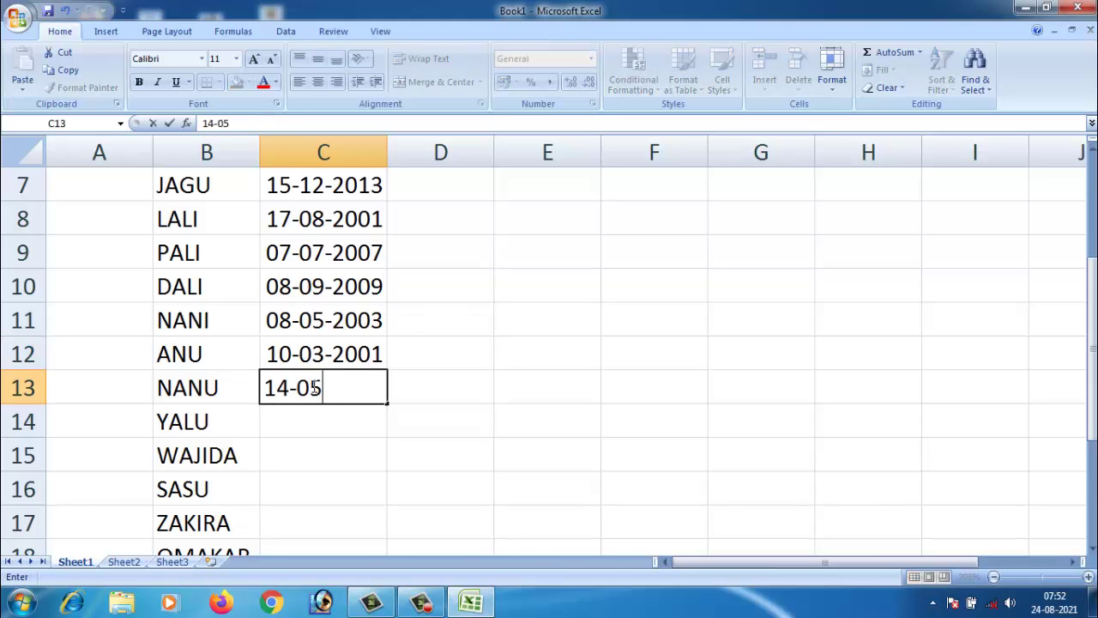
type("-2004")
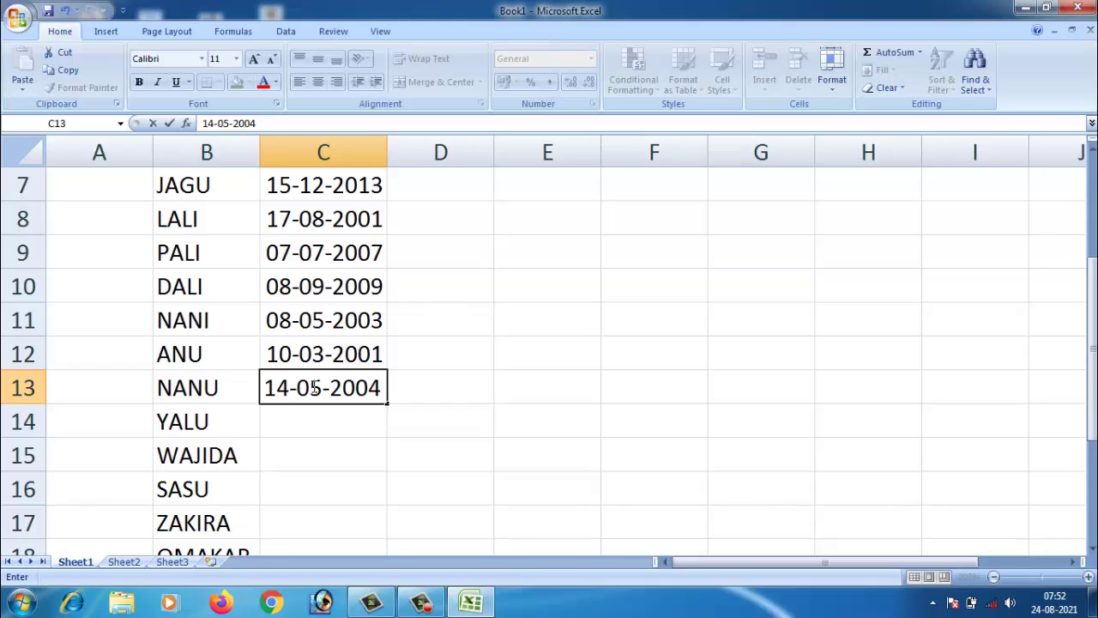
Enter the dates 20-05-2004 in cell C14 and 21-06-2013 in cell C15 of the DATE column
left_click(322, 426)
type("20")
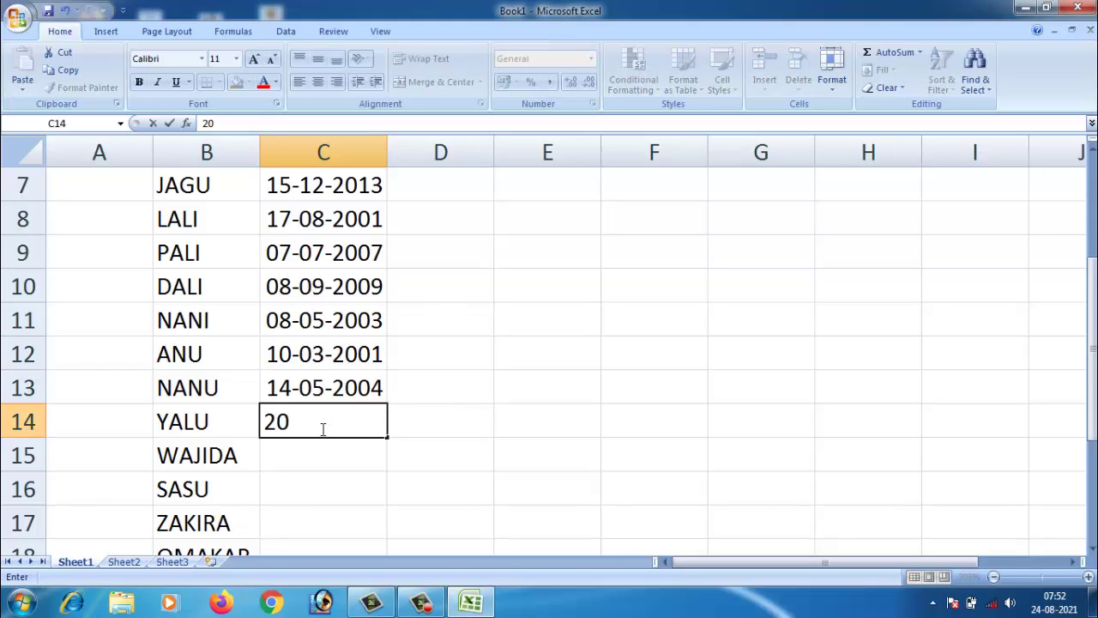
type("-05-2004")
left_click(323, 446)
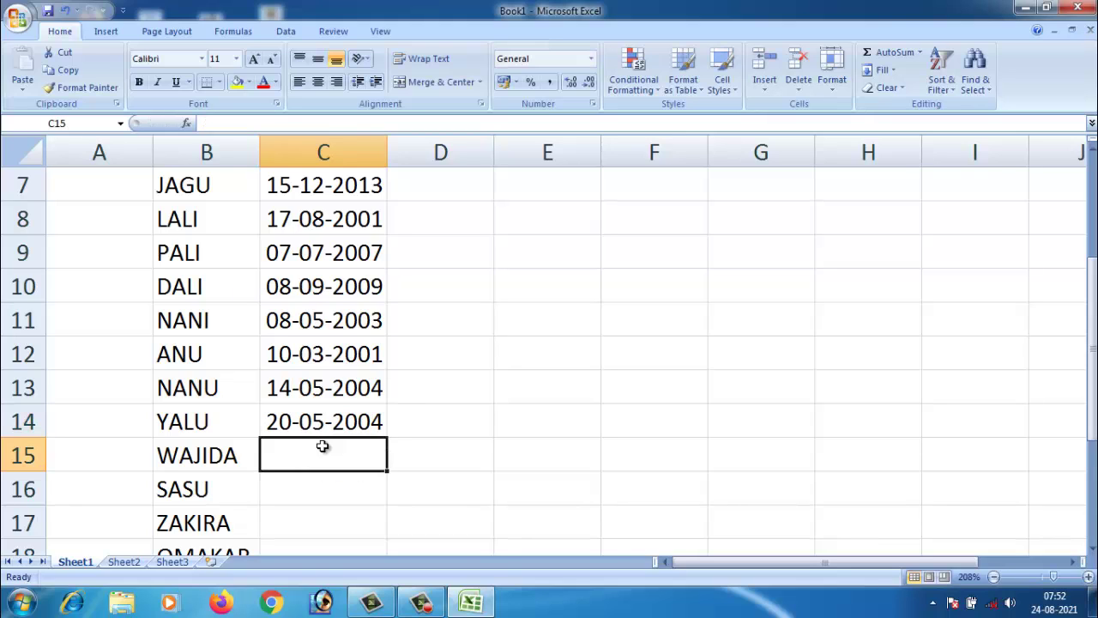
type("21-")
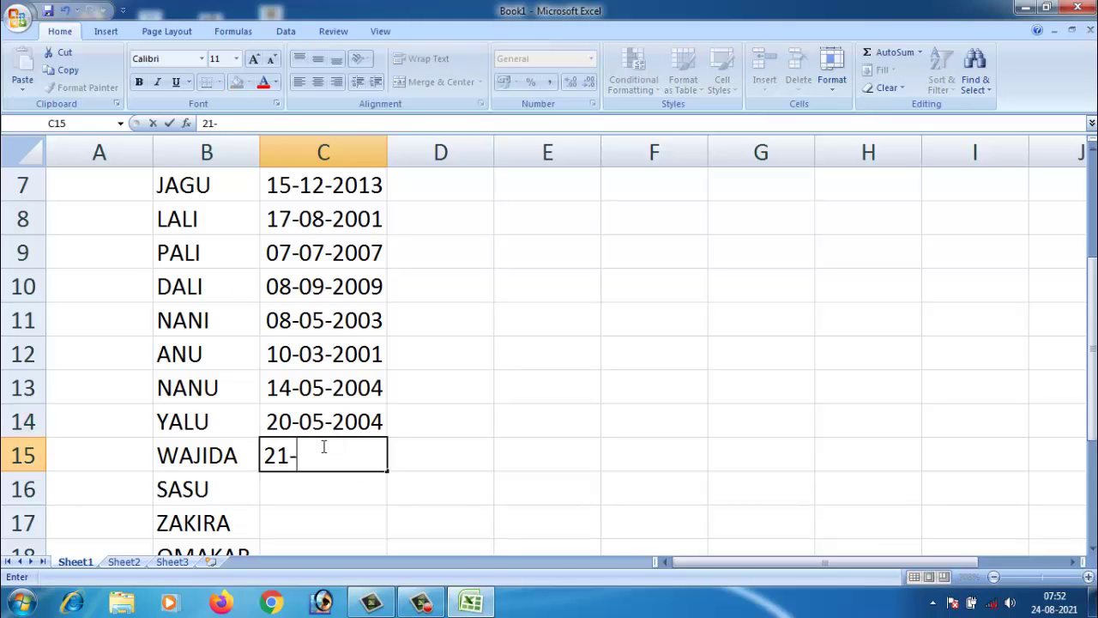
type("06-2013")
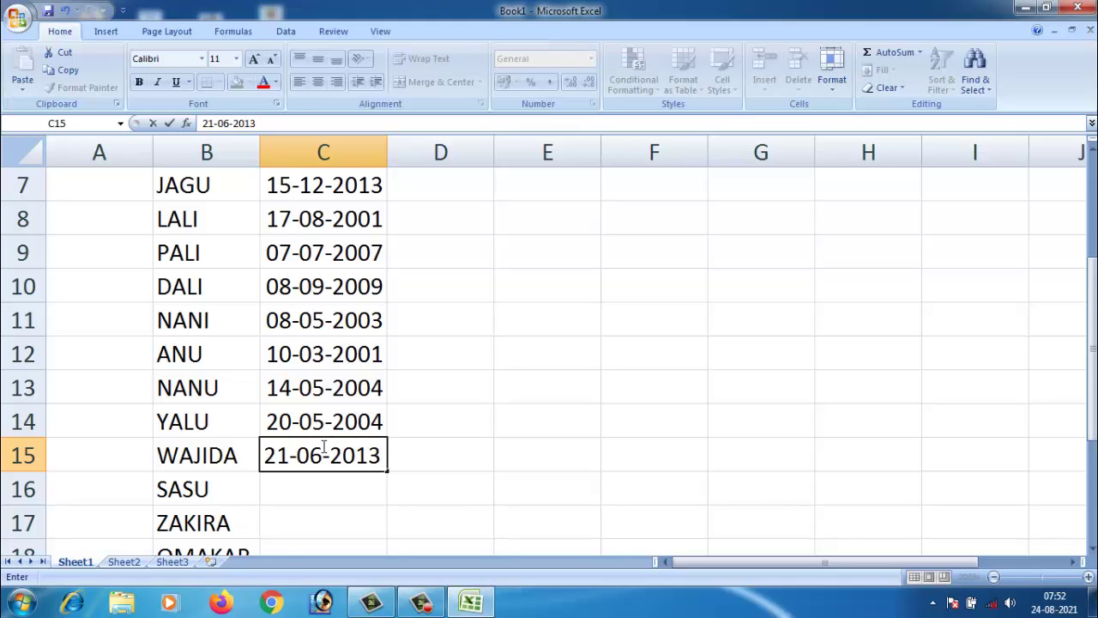
Enter the date in cell C16 of the DATE column and correct its day so it reads 12-08-2019
left_click(308, 498)
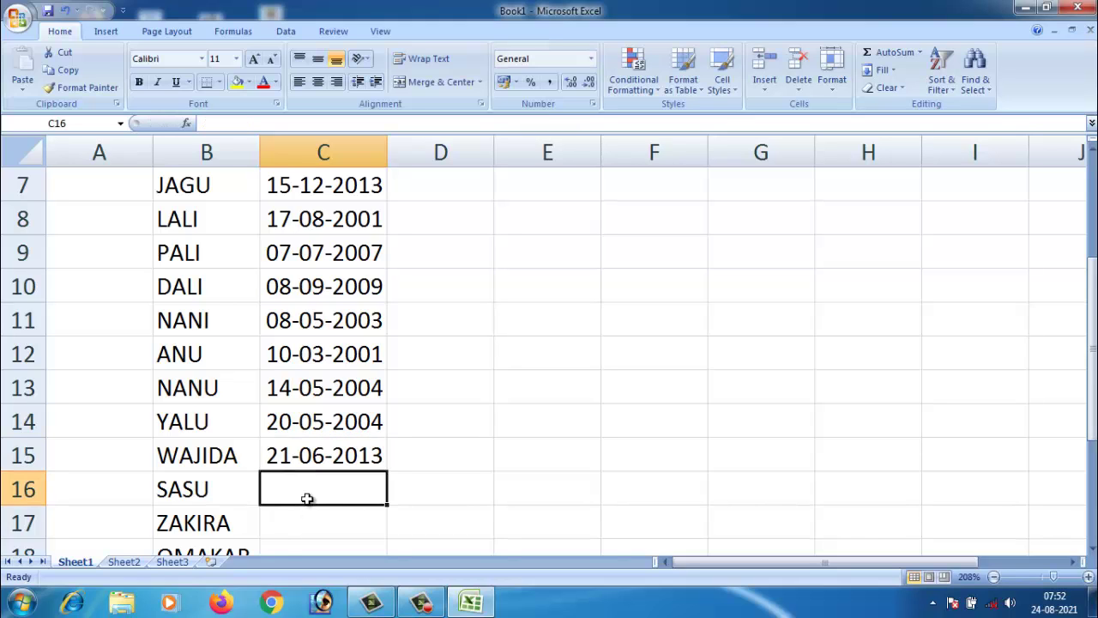
type("52")
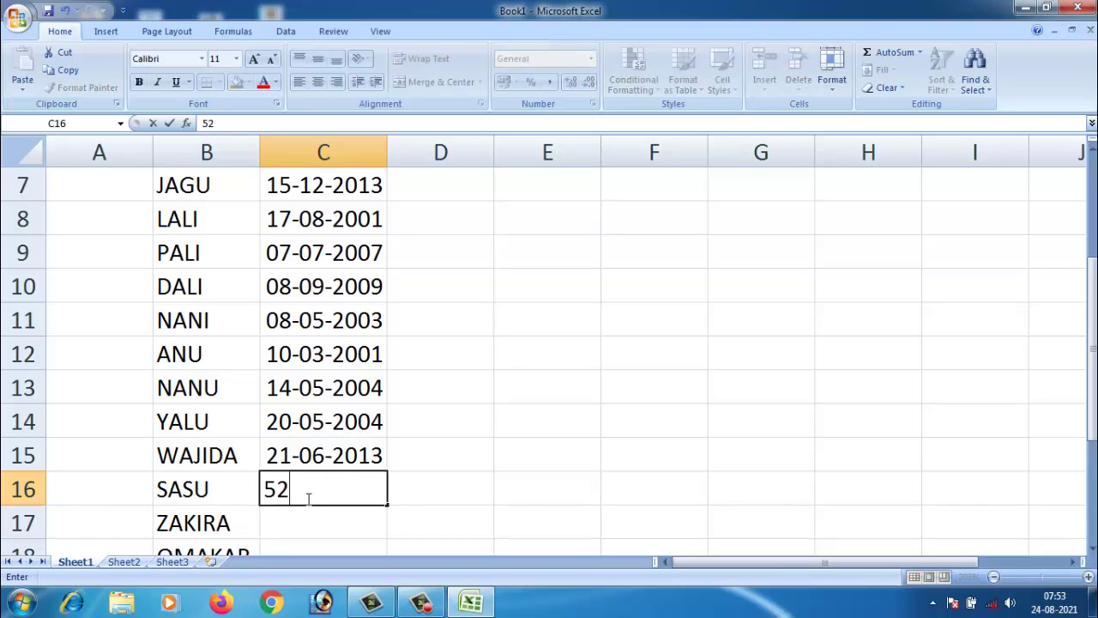
type("-08-2")
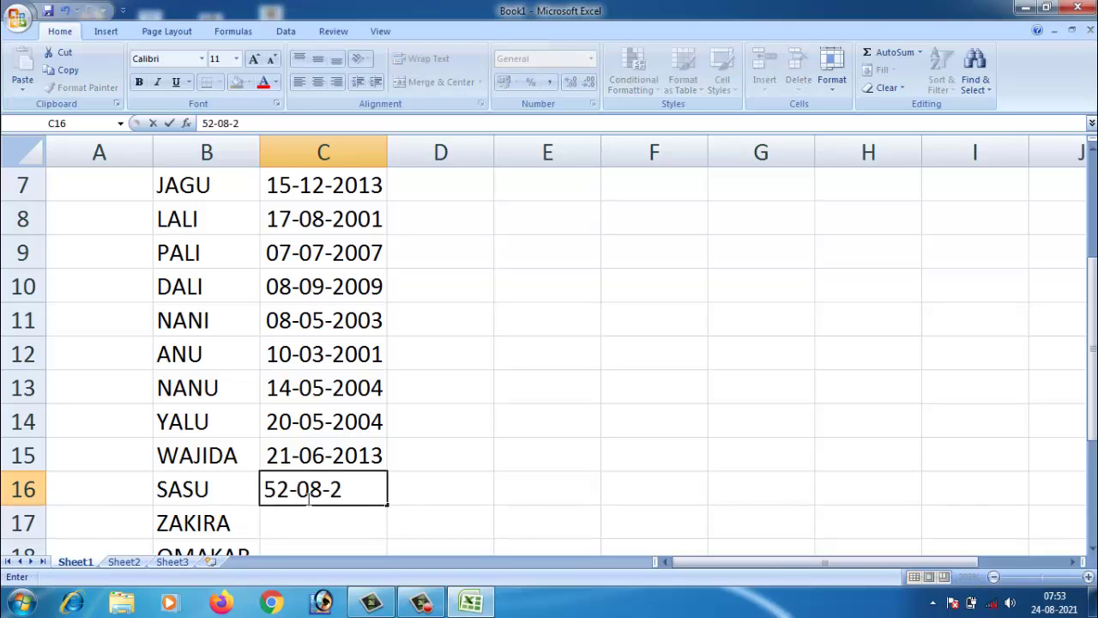
type("019")
scroll(307, 502, "down", 3)
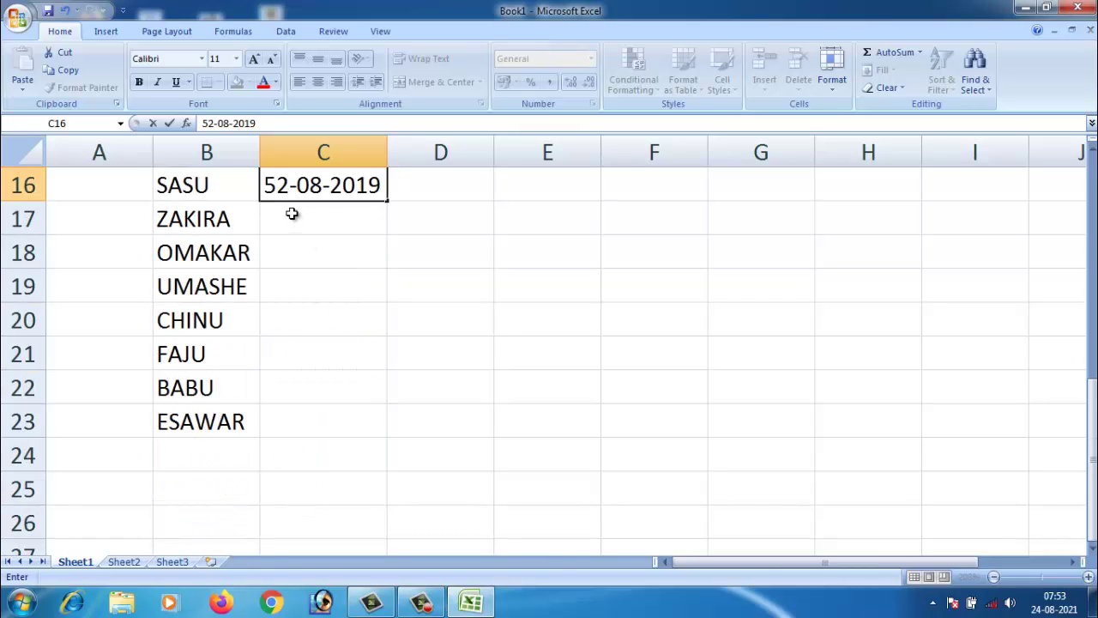
left_click(292, 215)
double_click(276, 185)
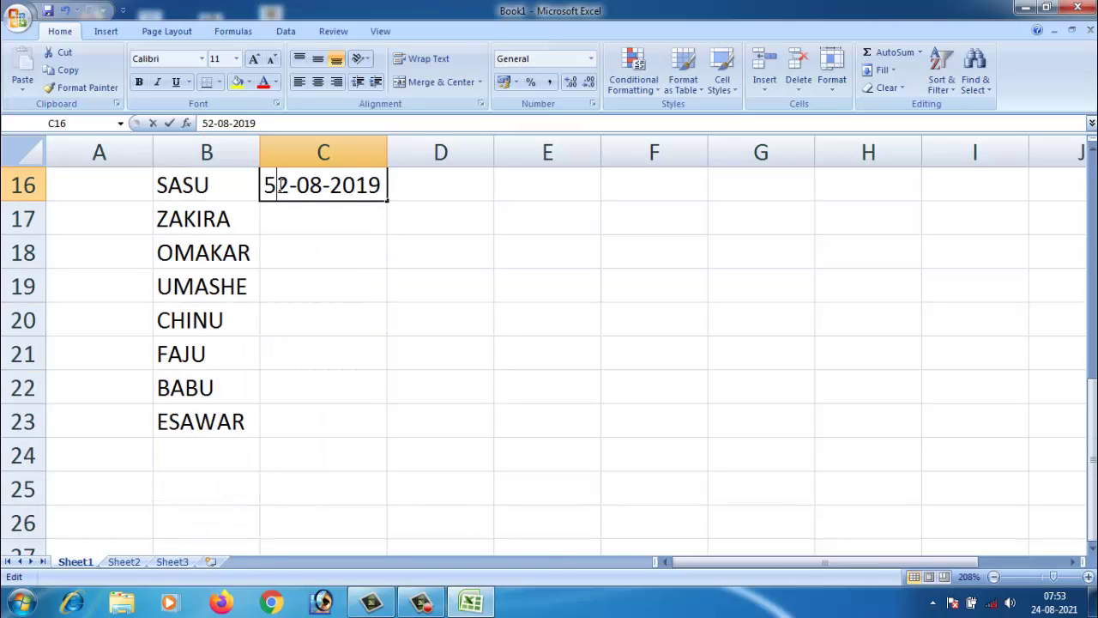
key("BackSpace")
type("1")
Enter the date in cell C17 of the DATE column and correct its year so it reads 04-12-1999
left_click(293, 217)
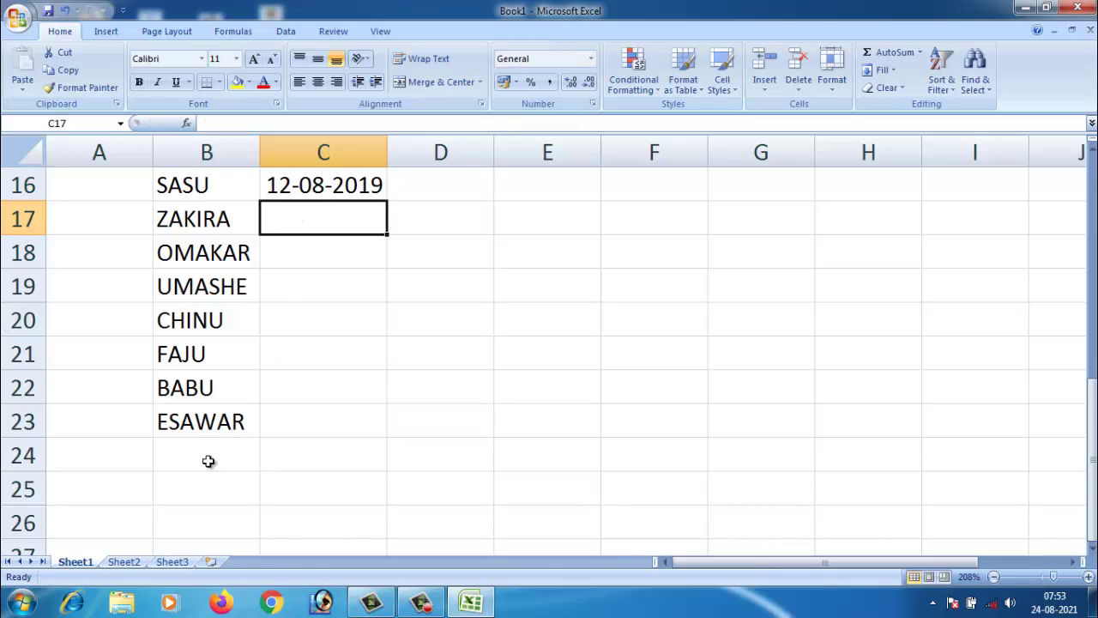
type("04")
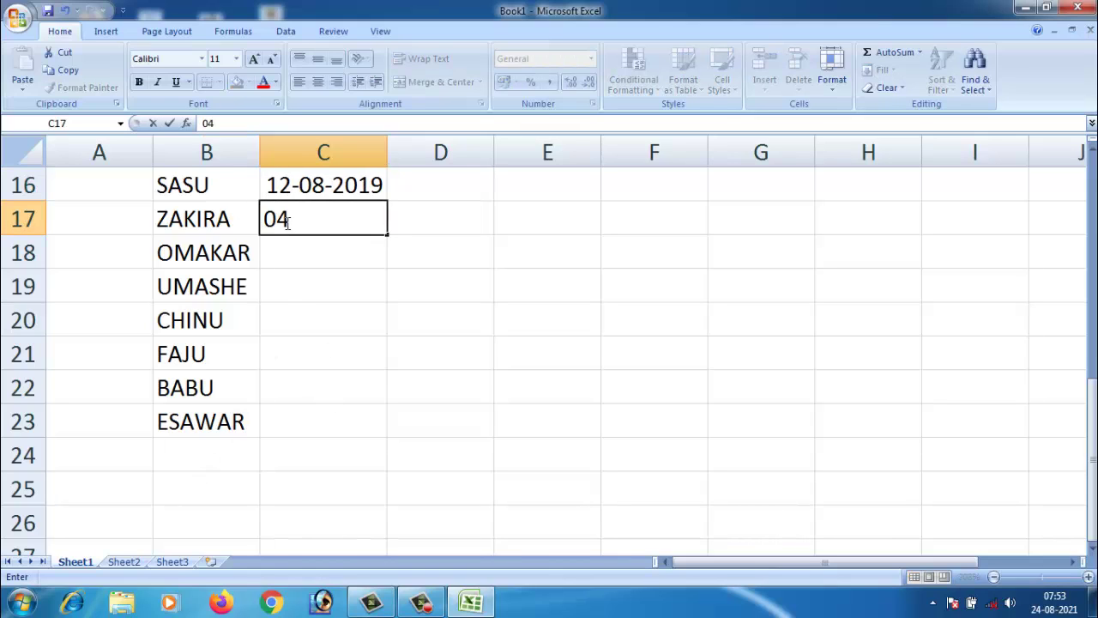
type("-1")
type("2-199.")
key("Return")
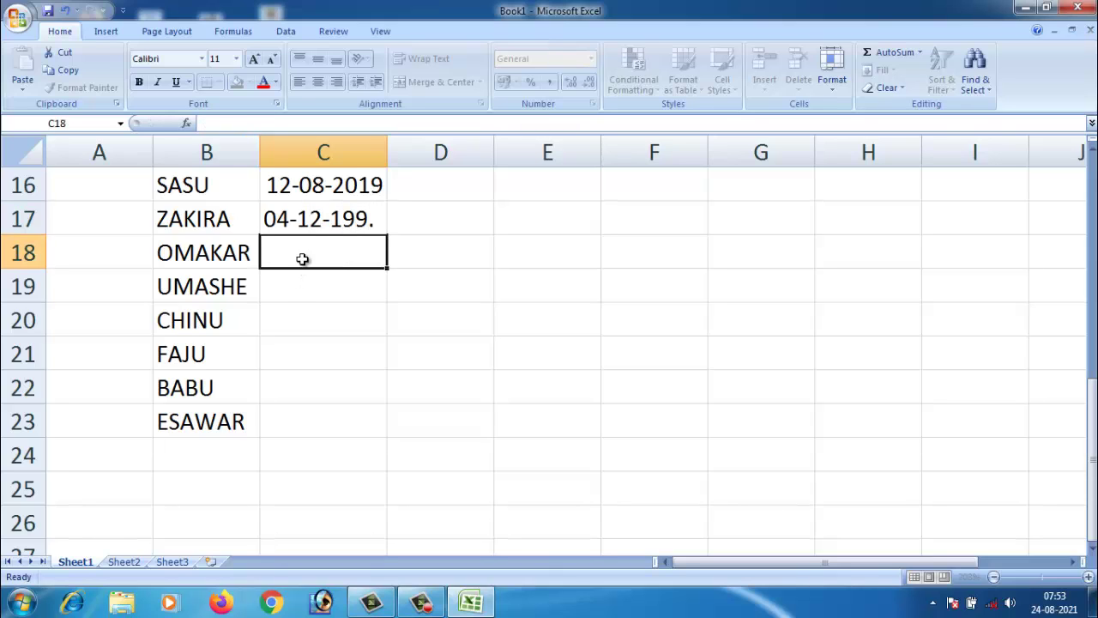
left_click(367, 219)
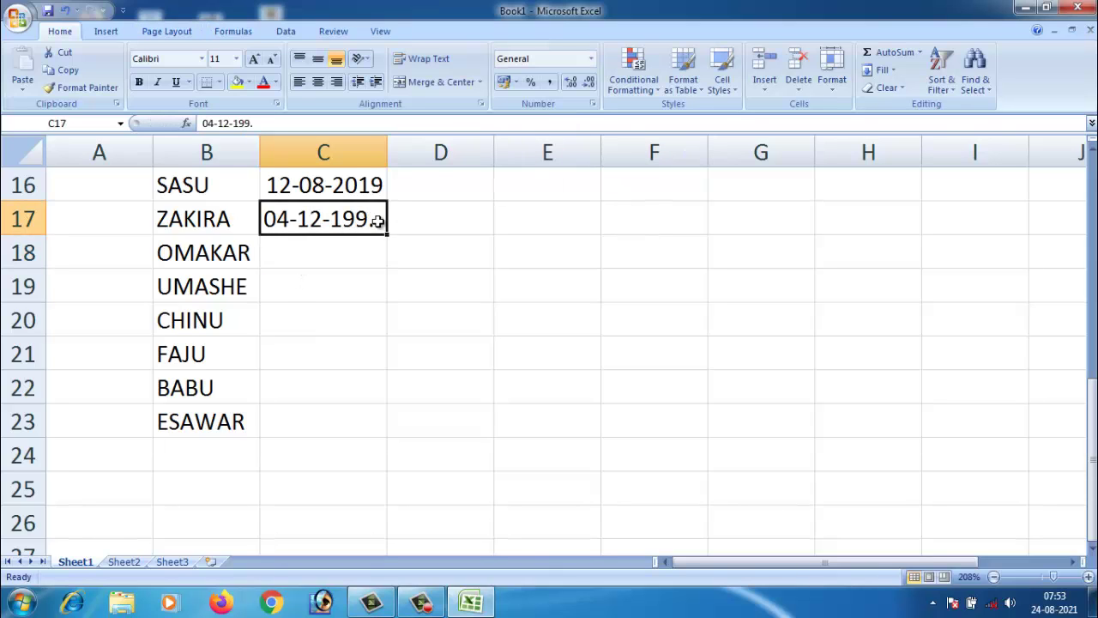
double_click(378, 221)
type("9")
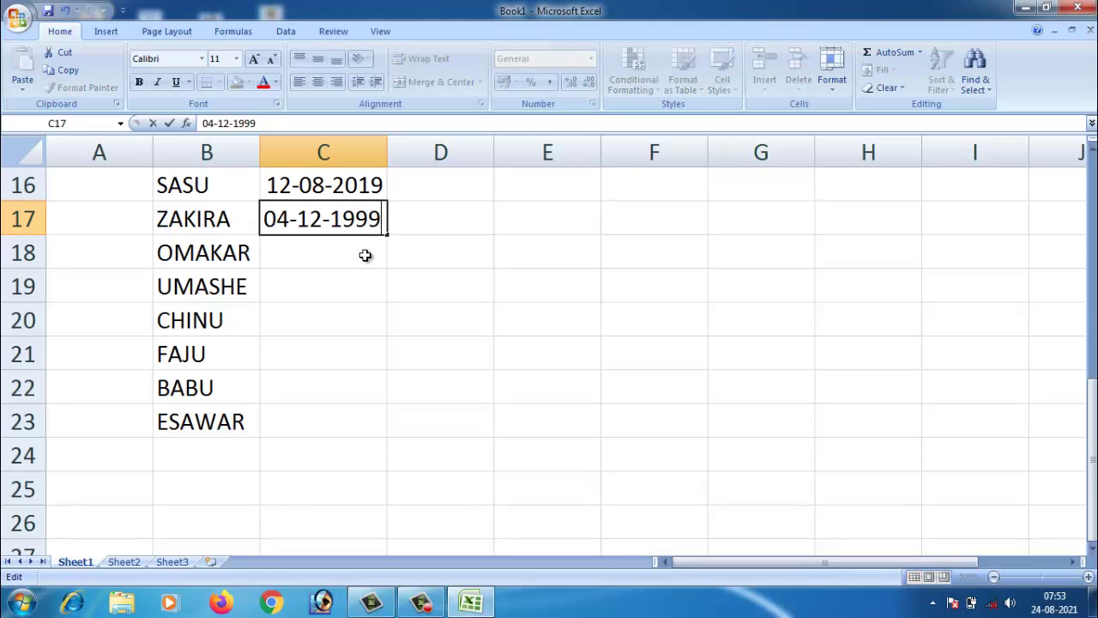
Enter the dates 12-05-2007 in cell C18 and 06-06-2015 in cell C19 of the DATE column
left_click(352, 255)
type("1")
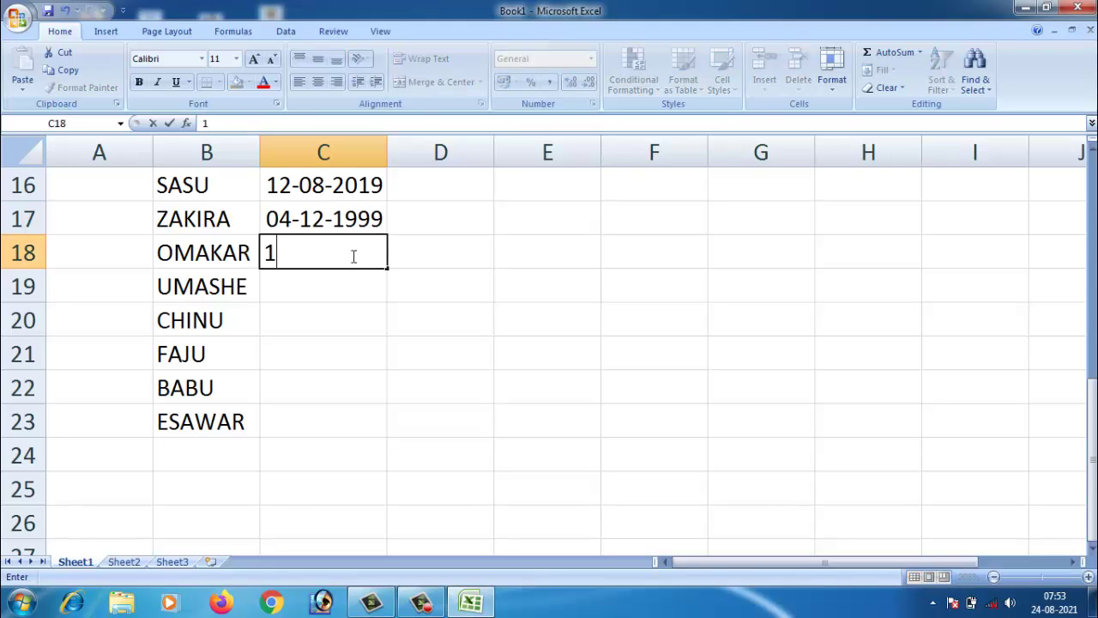
type("2-05")
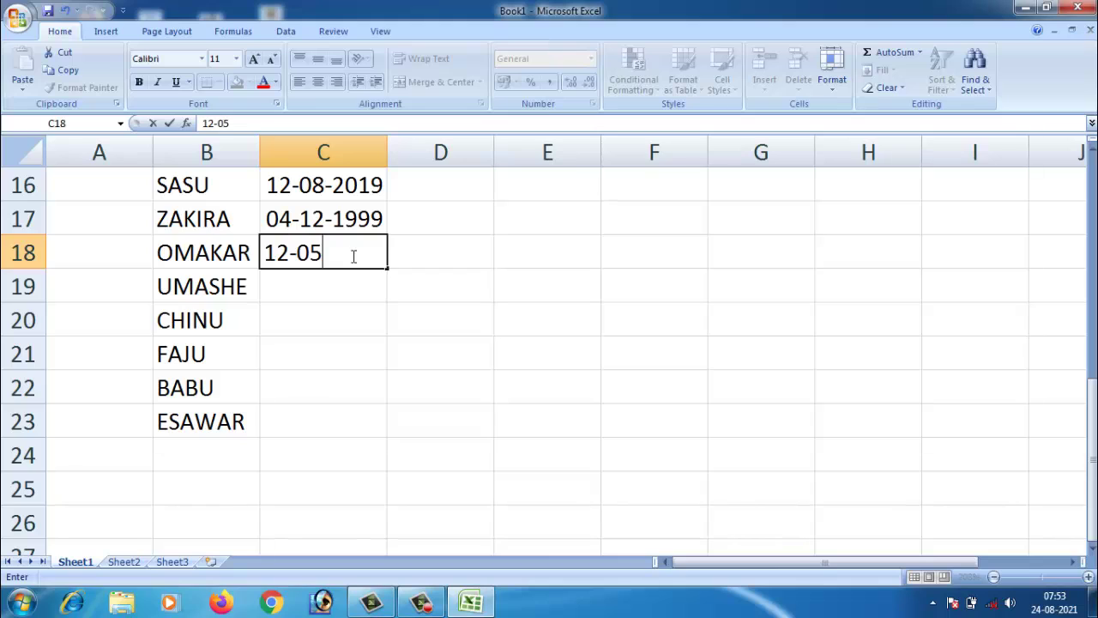
type("-2007")
left_click(331, 280)
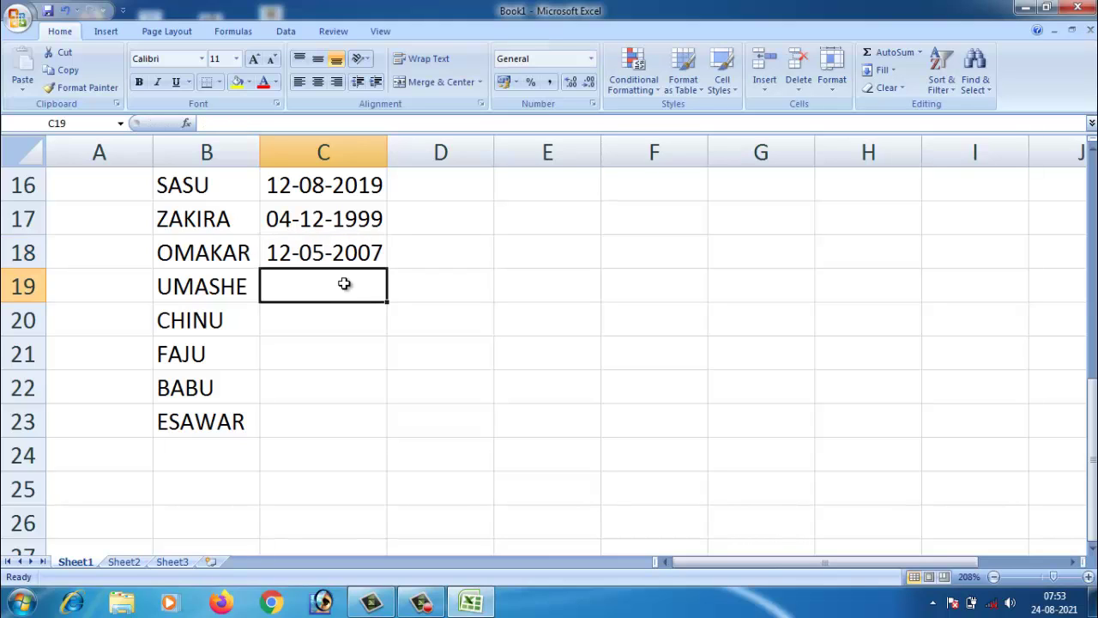
type("06-0")
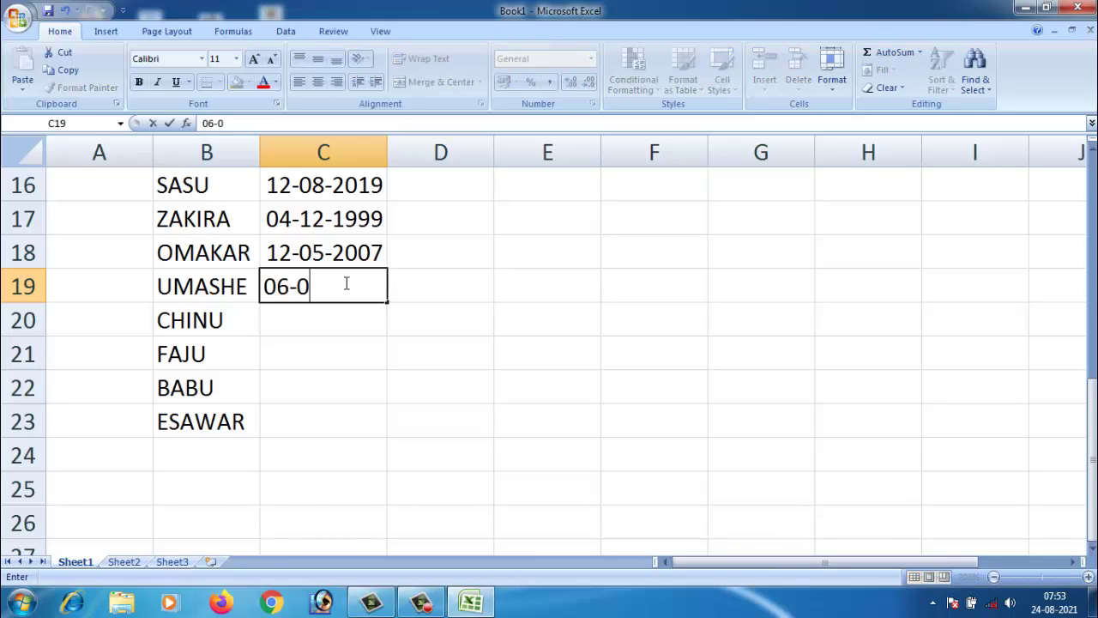
type("6-2015")
Enter the dates 12-05-2018 in cell C20 and 18-09-2016 in cell C21 of the DATE column
left_click(326, 334)
type("12-")
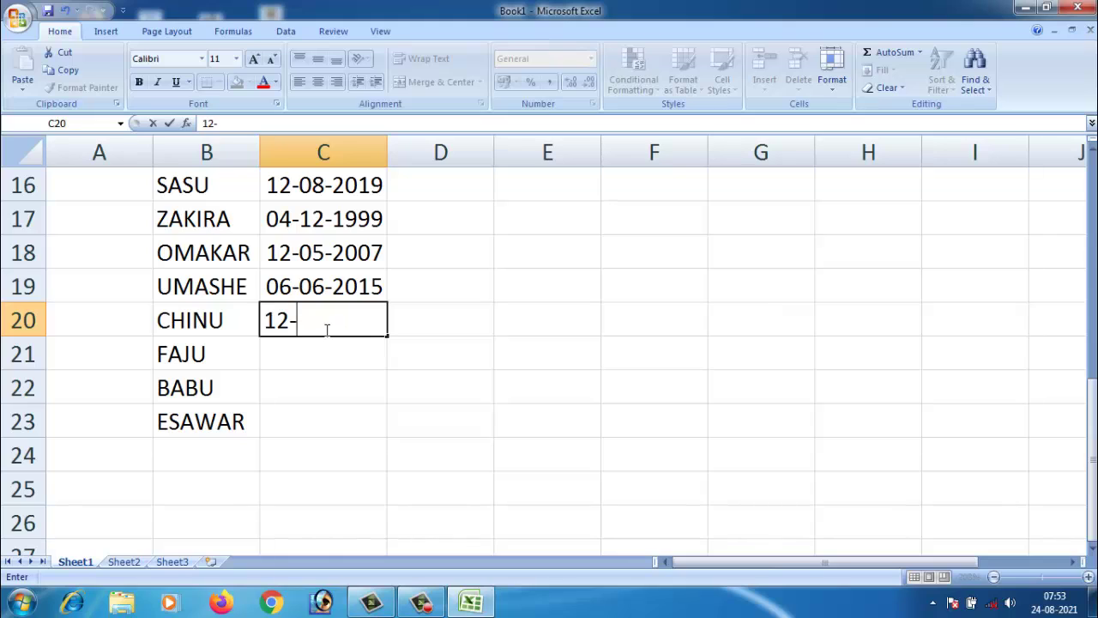
type("05-2018")
left_click(314, 356)
type("18")
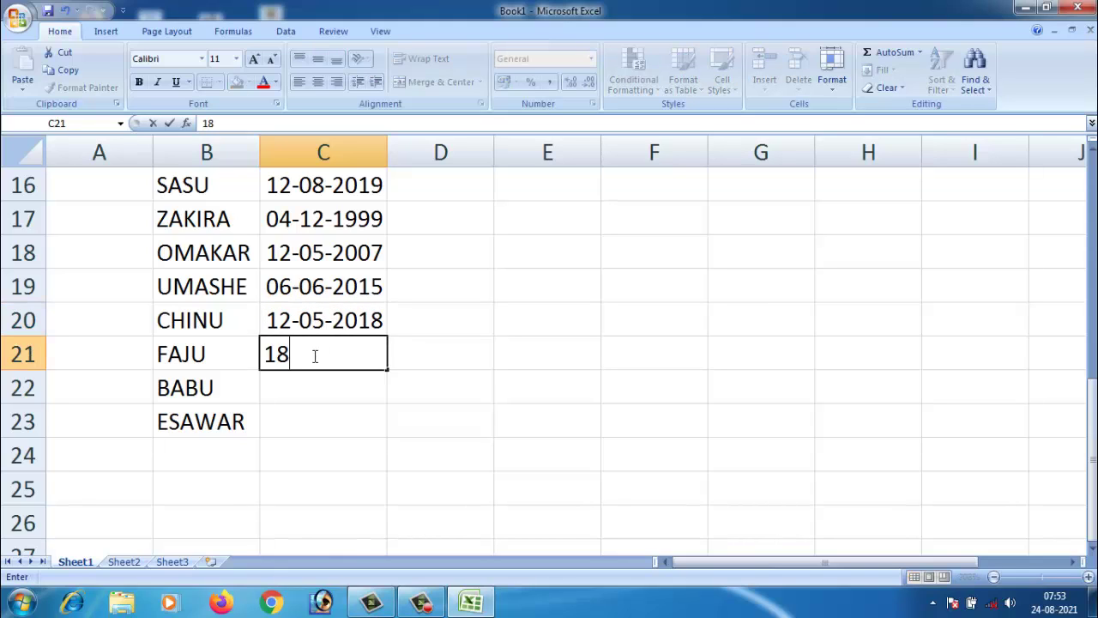
type("-09-2016")
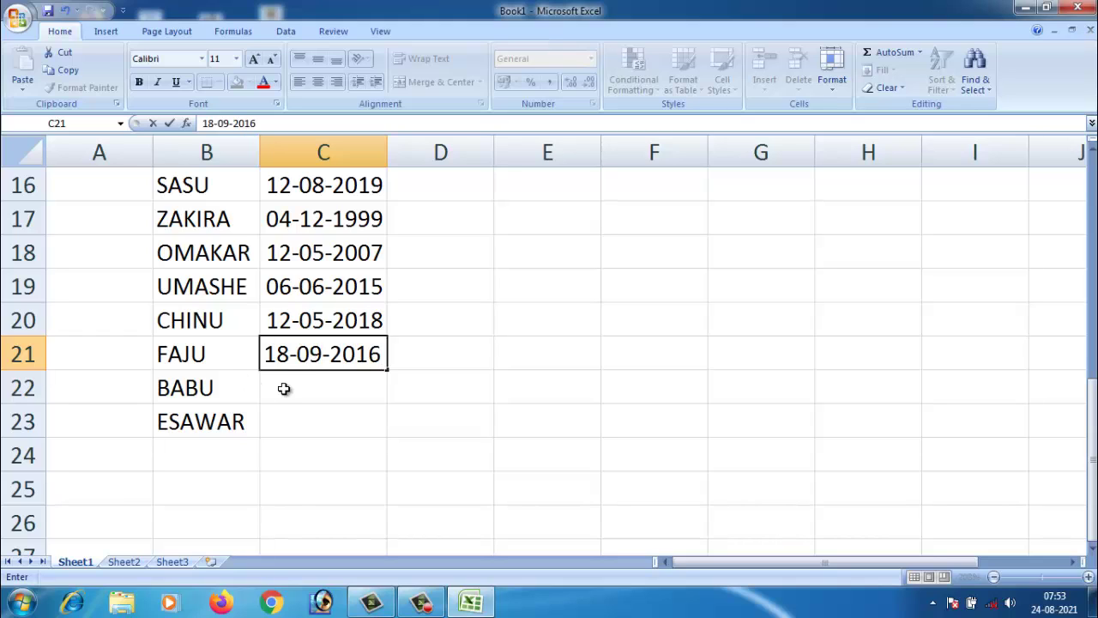
Enter the dates 08-04-2017 in cell C22 and 08-02-2003 in cell C23 of the DATE column
left_click(288, 383)
type("0")
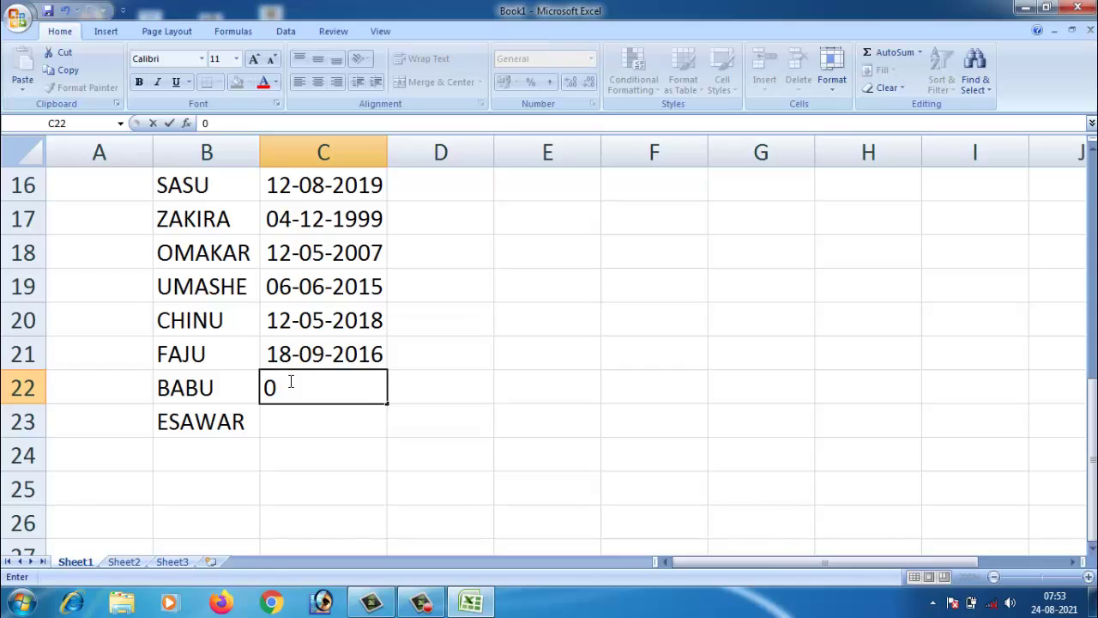
type("8-04-2017")
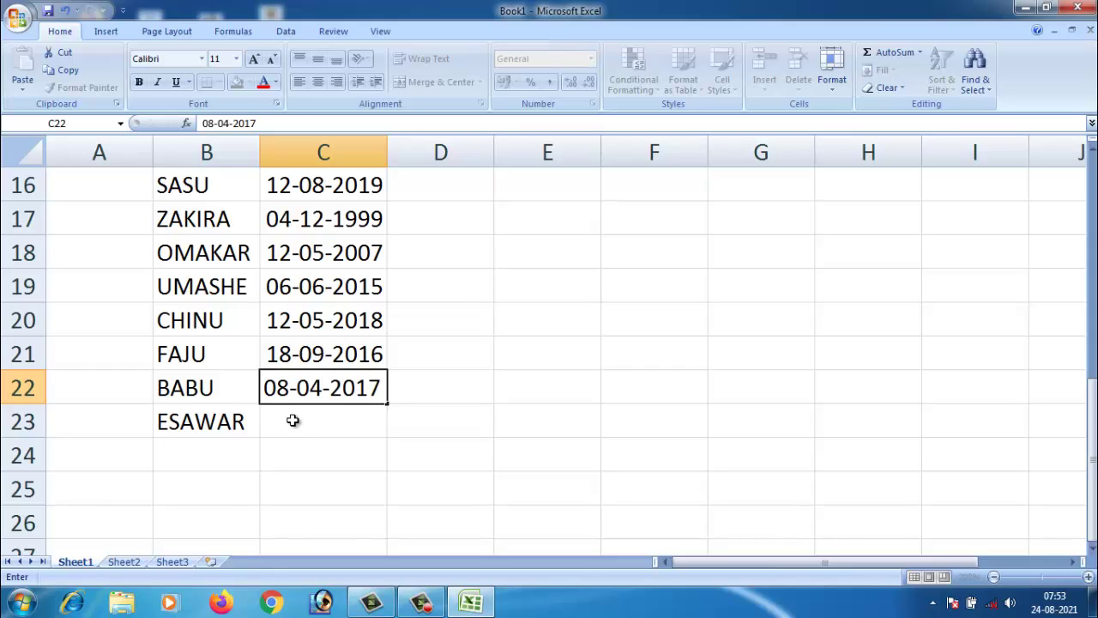
left_click(293, 419)
type("08")
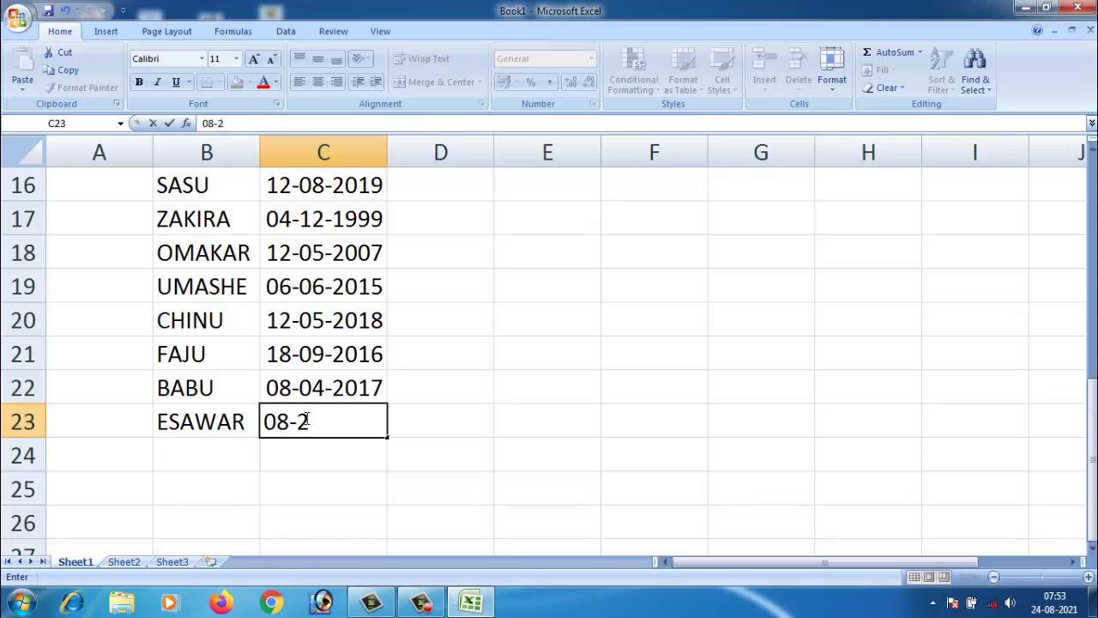
type("-02-20")
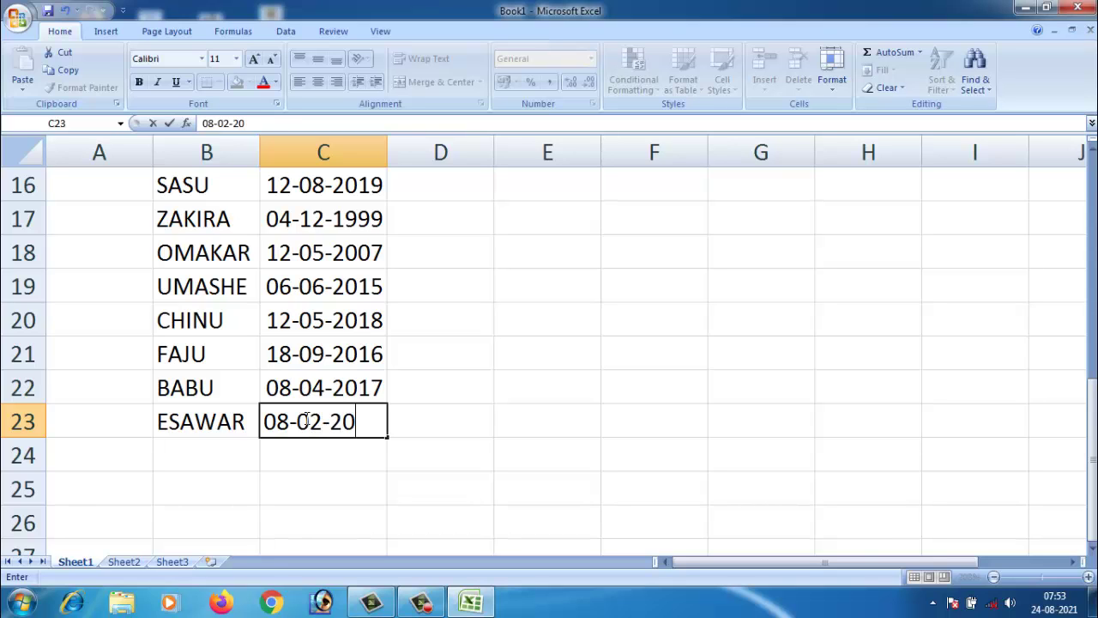
type("03")
key("Return")
Fill the serial number 1 from cell A2 down the SL.NO column to cell A23
scroll(497, 419, "up", 5)
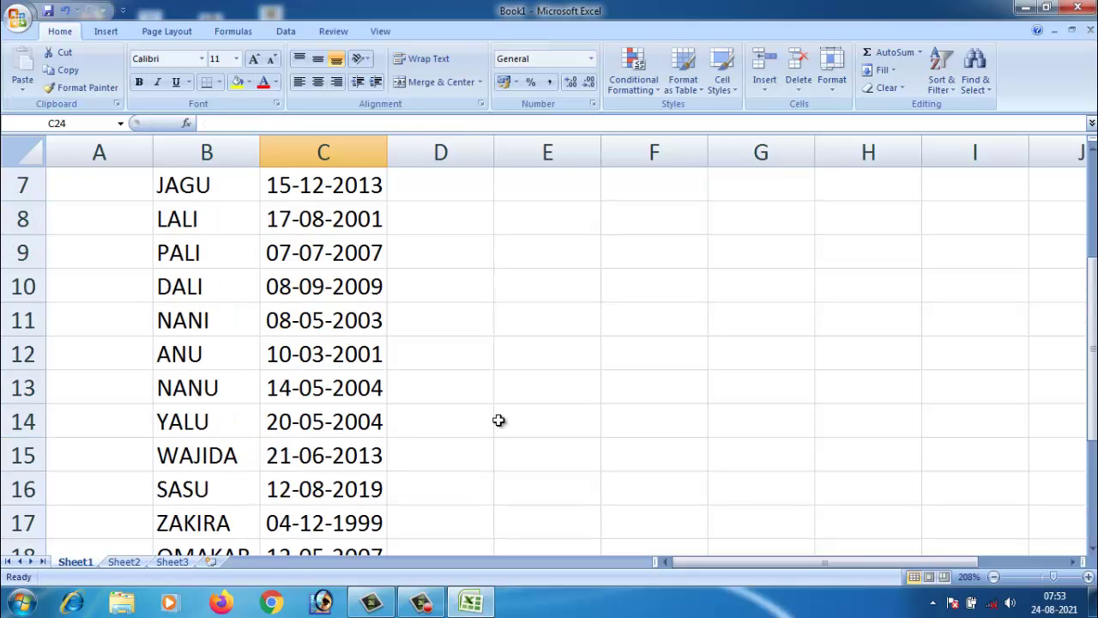
left_click(118, 217)
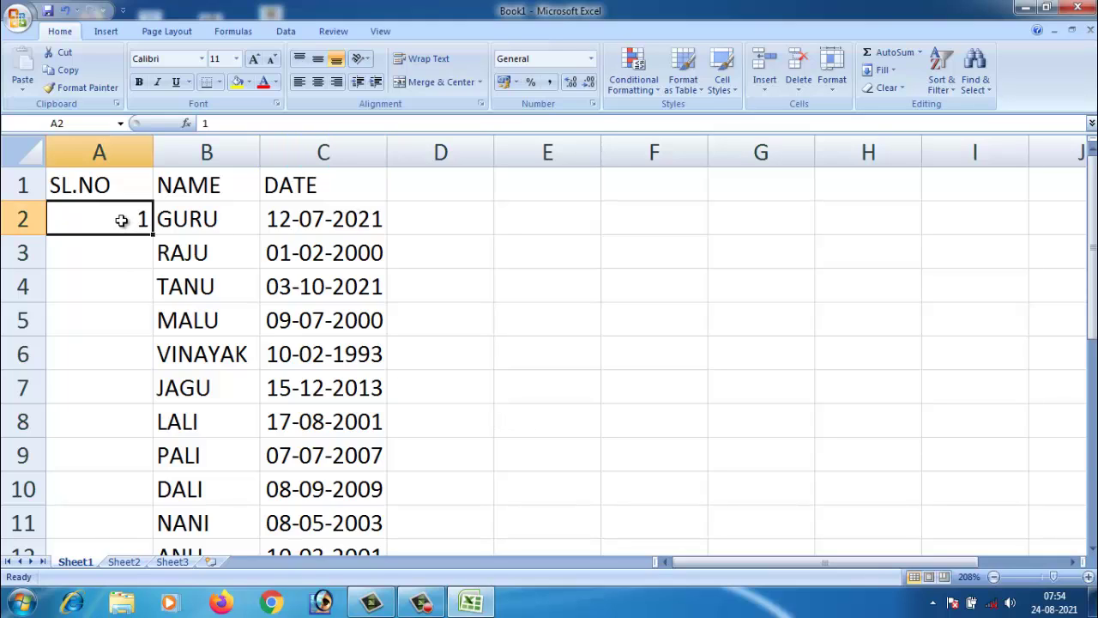
left_click(117, 249)
key("Up")
key("Down")
key("Up")
left_click_drag(150, 232, 114, 579)
left_click_drag(123, 501, 122, 503)
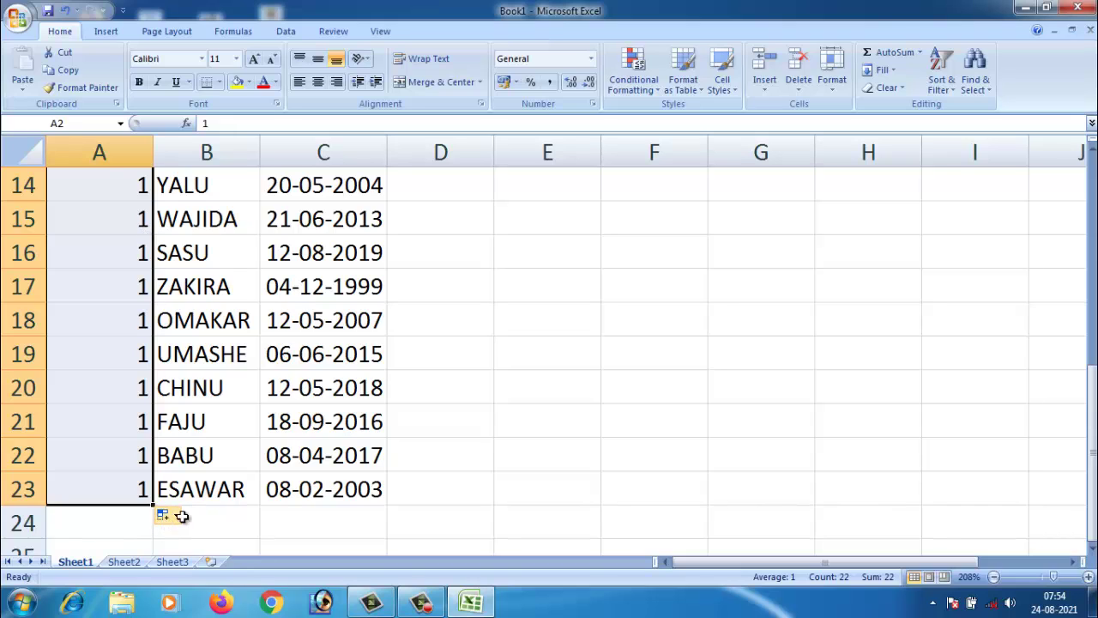
Switch the autofill of A2:A23 to Fill Series so the SL.NO column counts up from 1
left_click(175, 515)
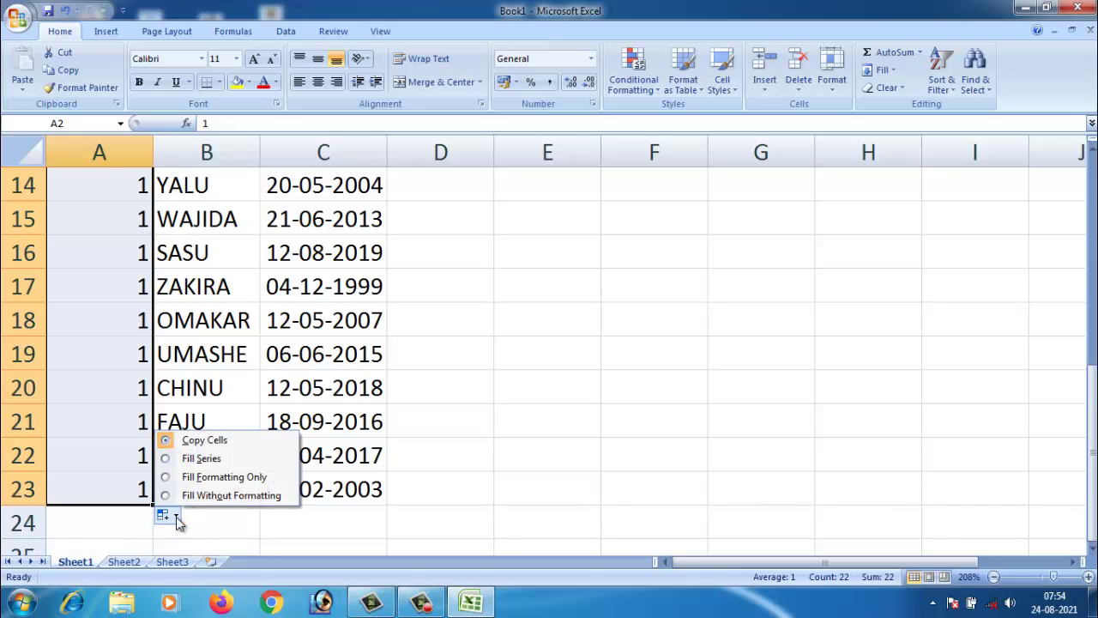
left_click(206, 459)
scroll(209, 456, "up", 4)
scroll(163, 450, "down", 7)
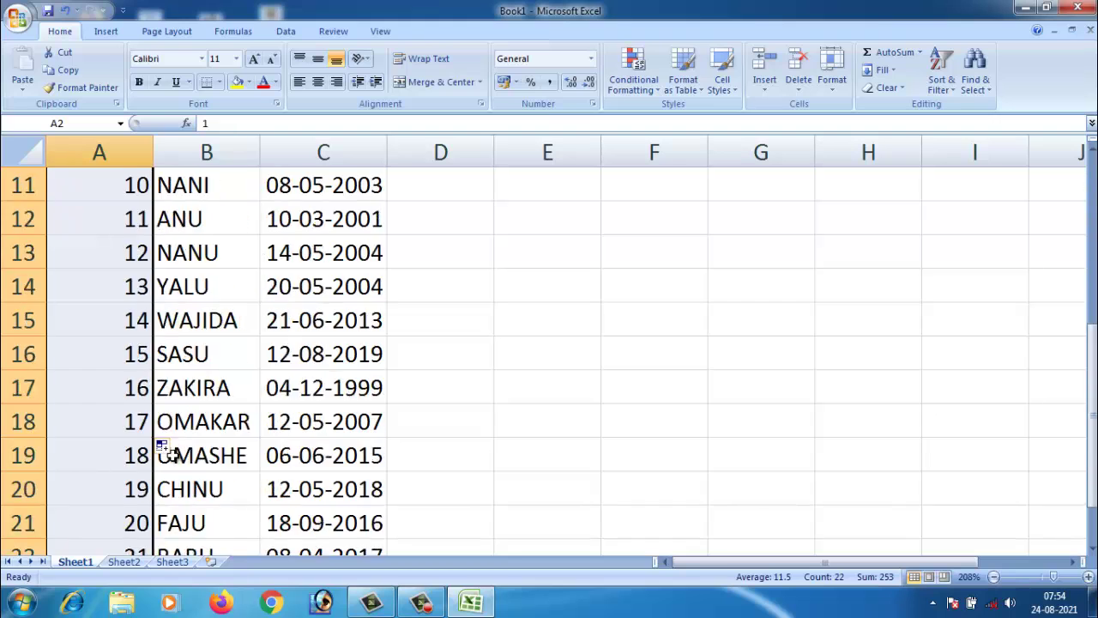
left_click(110, 261)
scroll(135, 353, "up", 7)
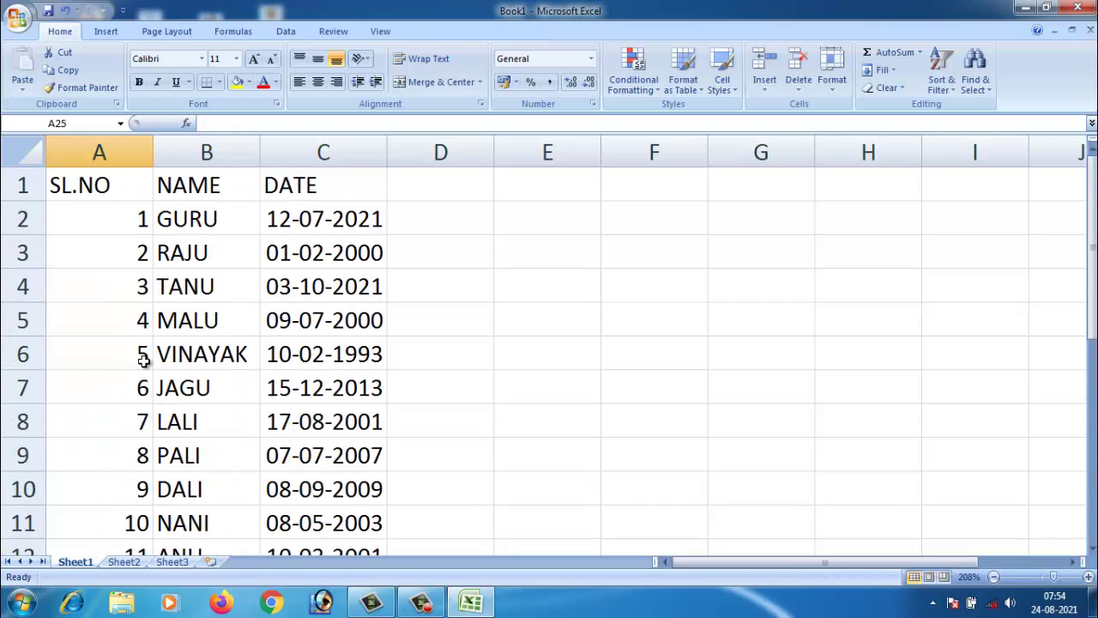
Format the header cells A1:C1 with red font colour and bold text
left_click(192, 207)
left_click_drag(70, 185, 288, 191)
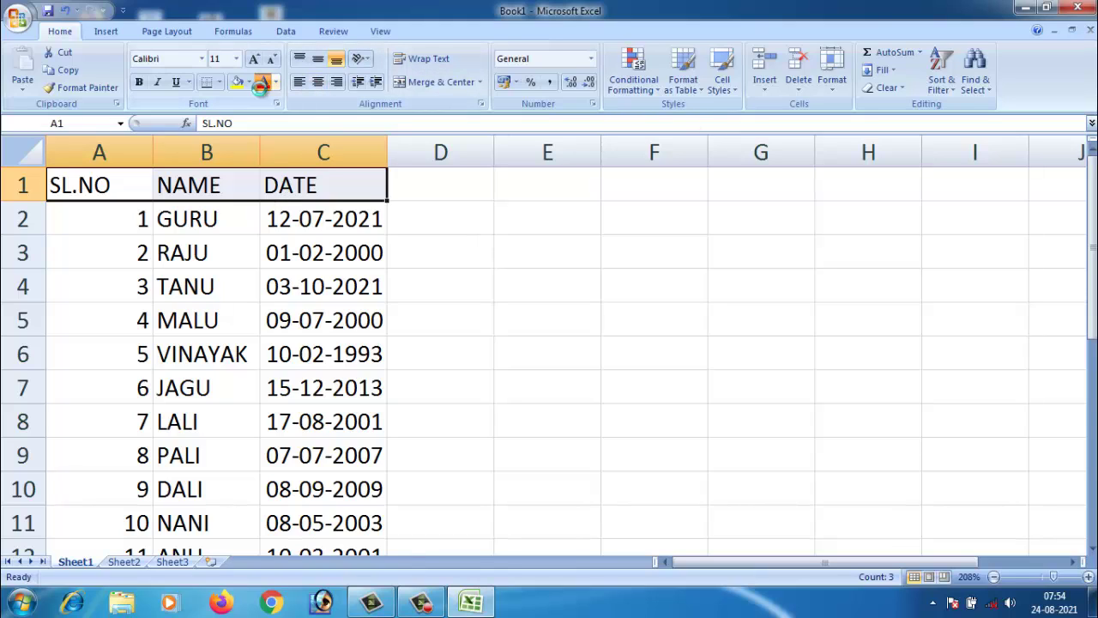
left_click(263, 81)
left_click(138, 82)
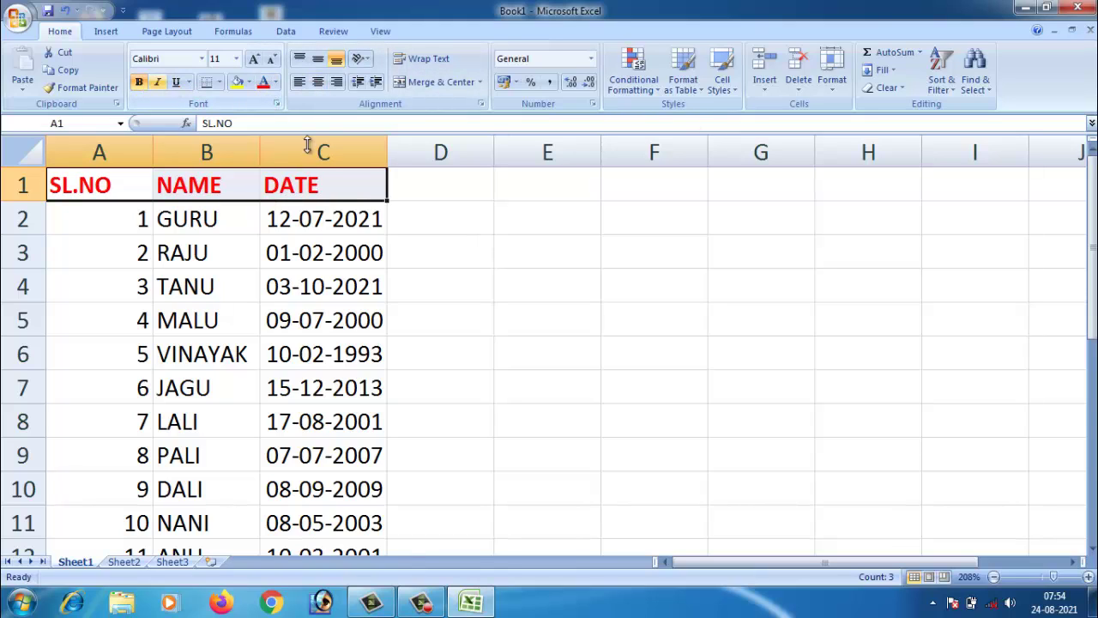
Widen the DATE column slightly and the NAME column by about half
left_click(416, 219)
left_click_drag(386, 146, 409, 146)
left_click_drag(258, 146, 318, 152)
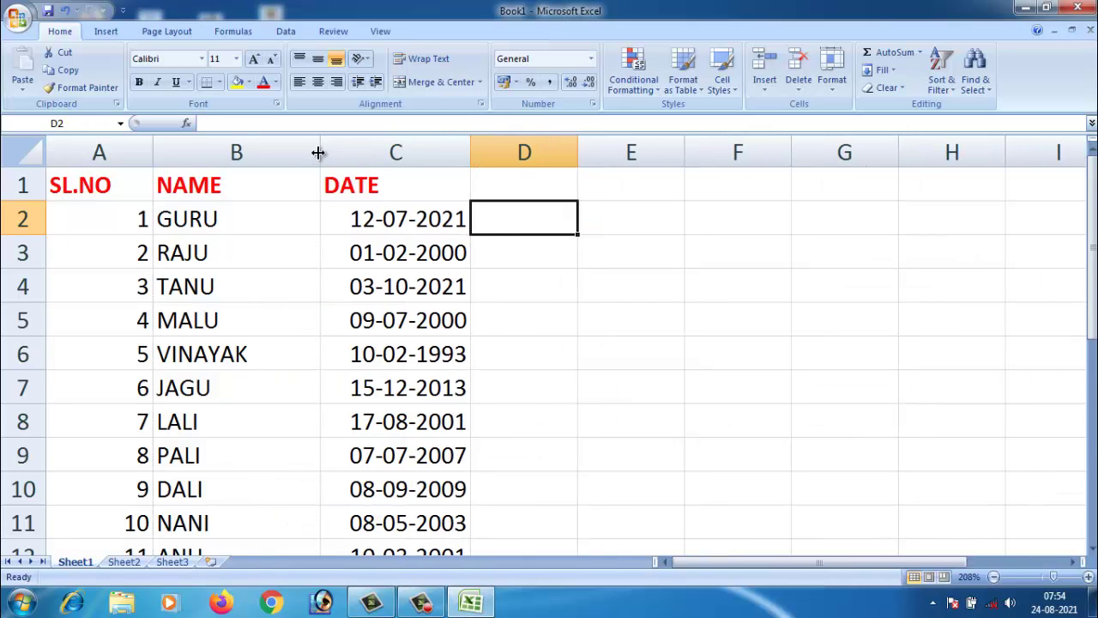
left_click(178, 223)
left_click(221, 250)
left_click(219, 311)
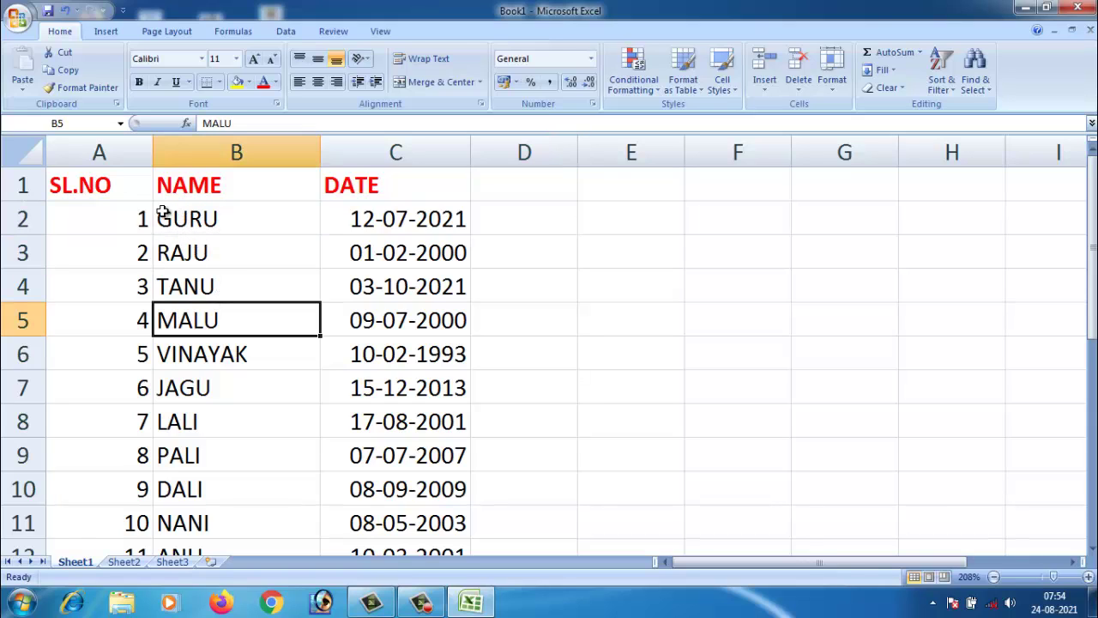
left_click(210, 410)
left_click(188, 227)
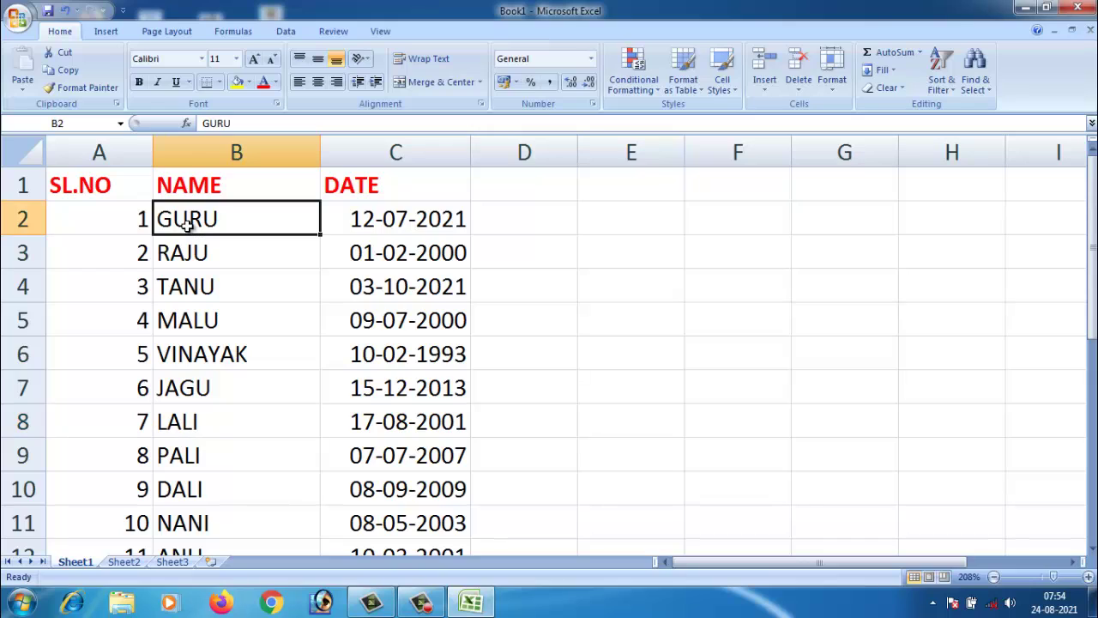
left_click(184, 257)
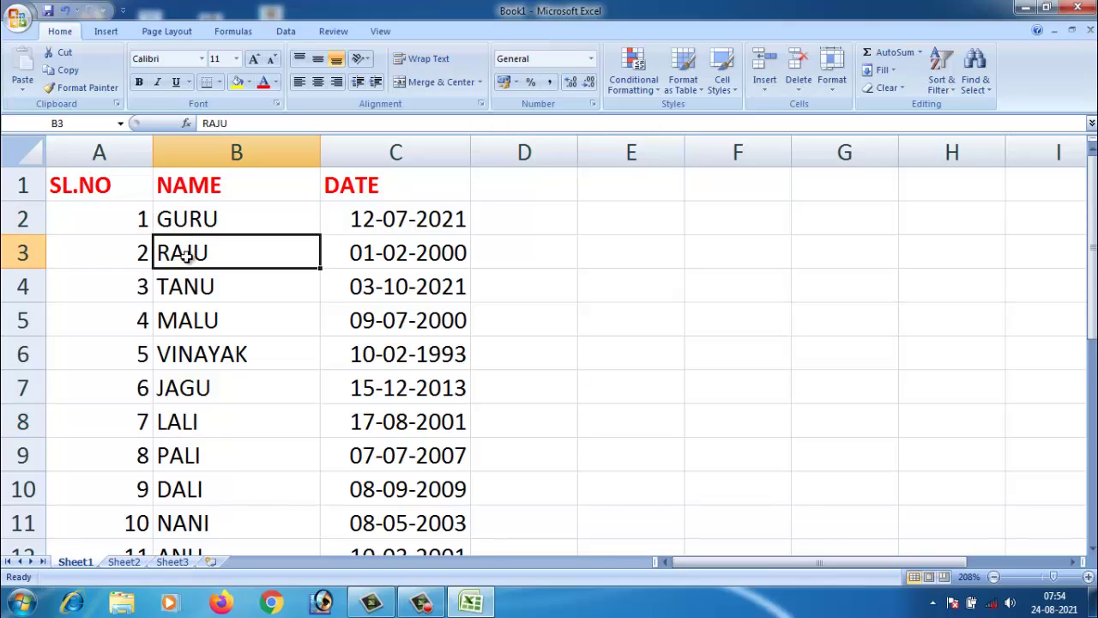
left_click(199, 293)
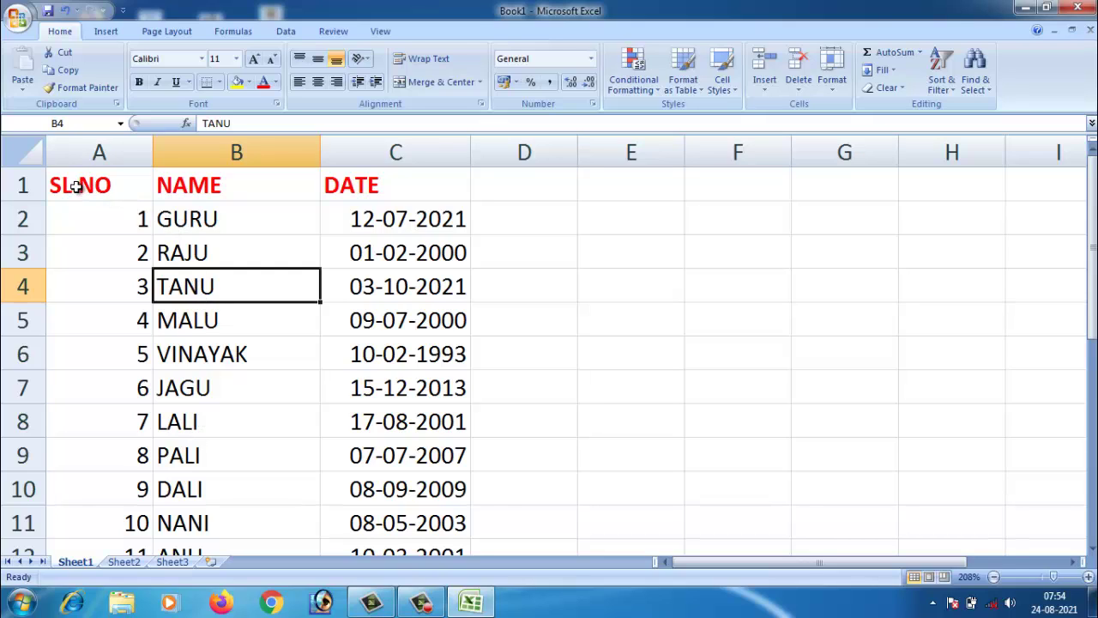
Sort the data rows A2:C23 by SL.NO from smallest to largest
left_click_drag(129, 214, 452, 485)
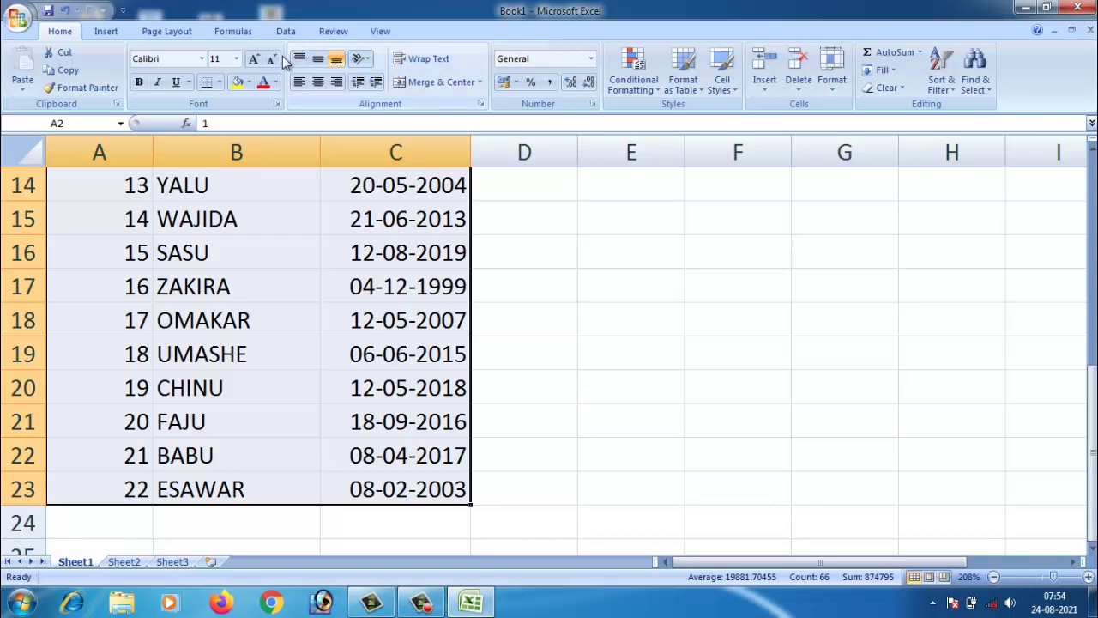
left_click(104, 34)
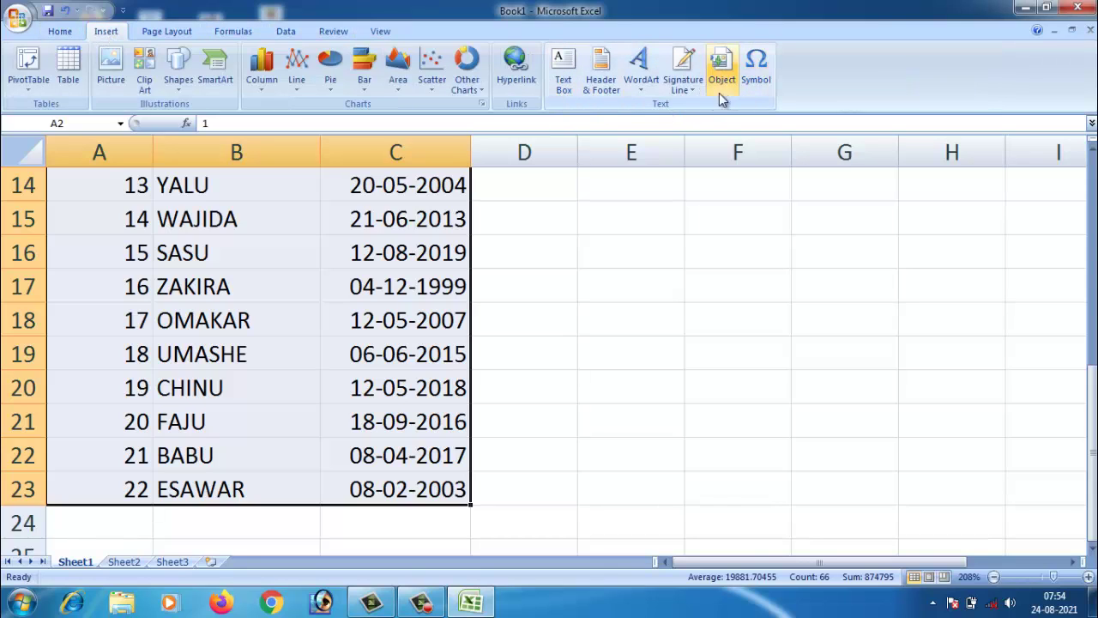
left_click(148, 32)
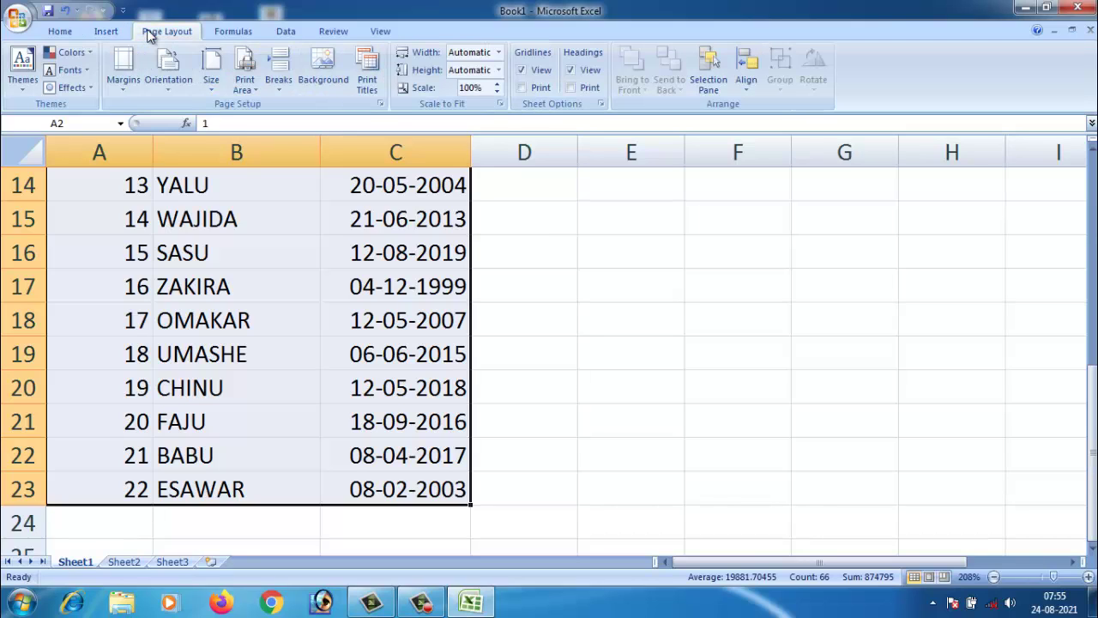
left_click(232, 32)
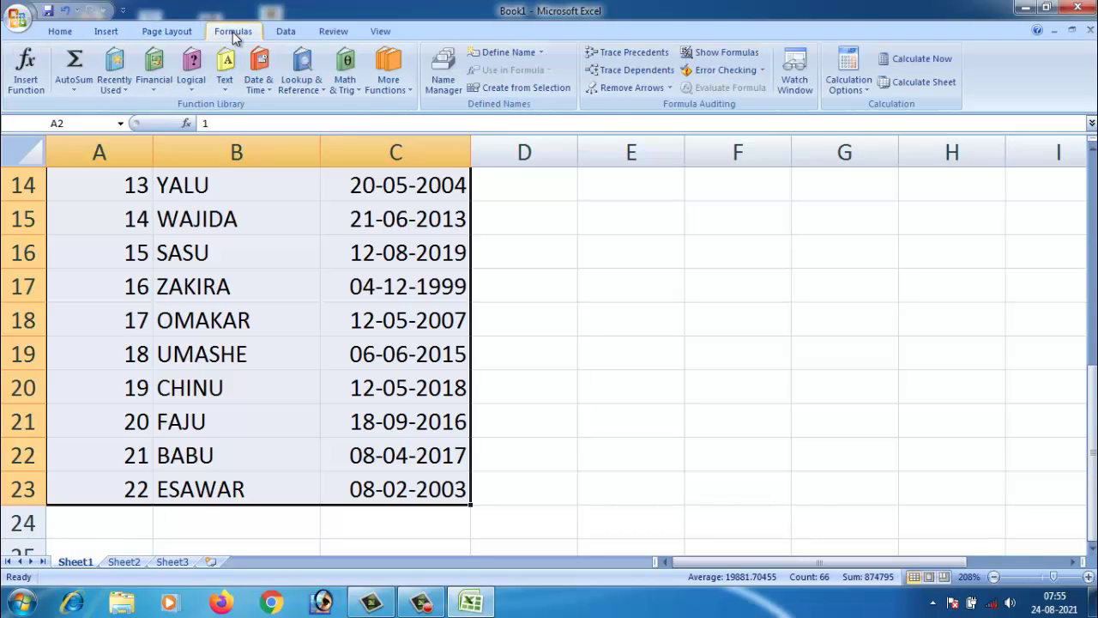
left_click(294, 34)
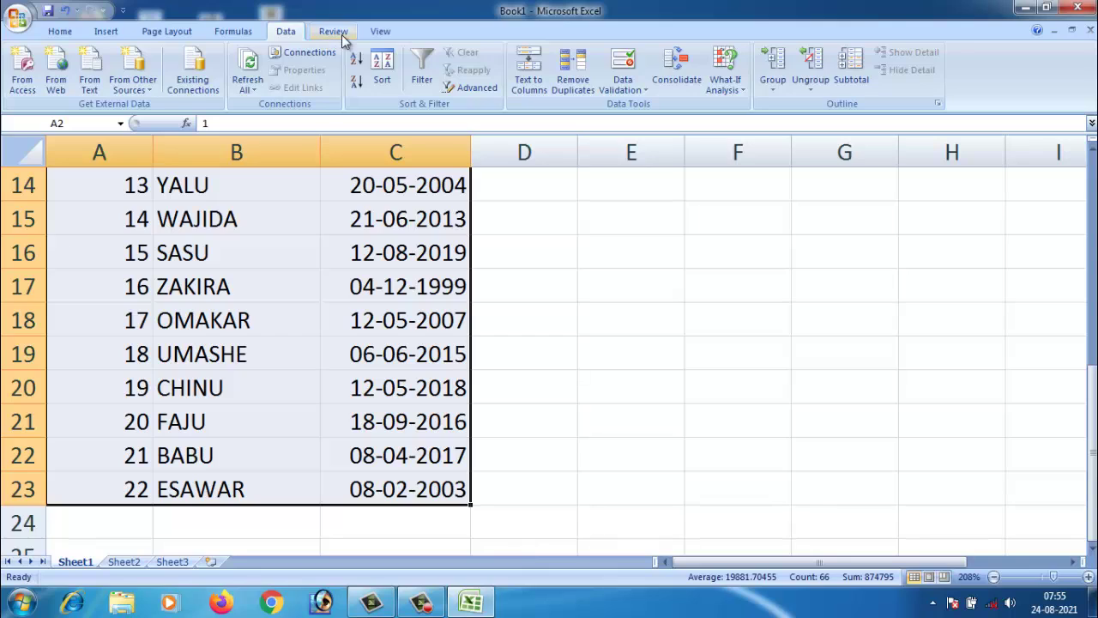
left_click(343, 38)
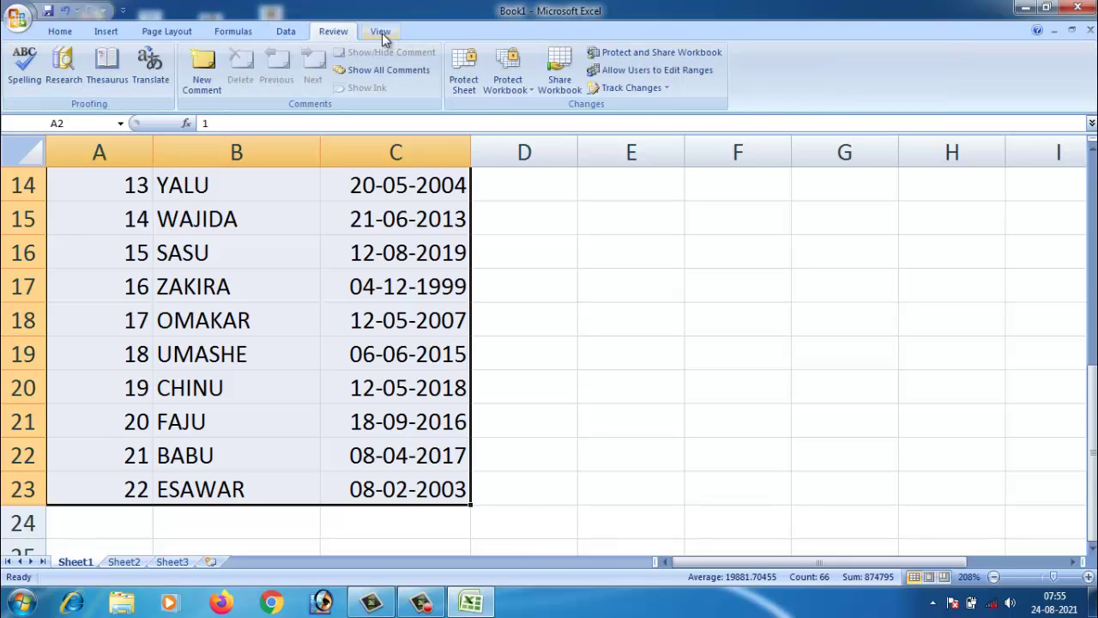
left_click(381, 32)
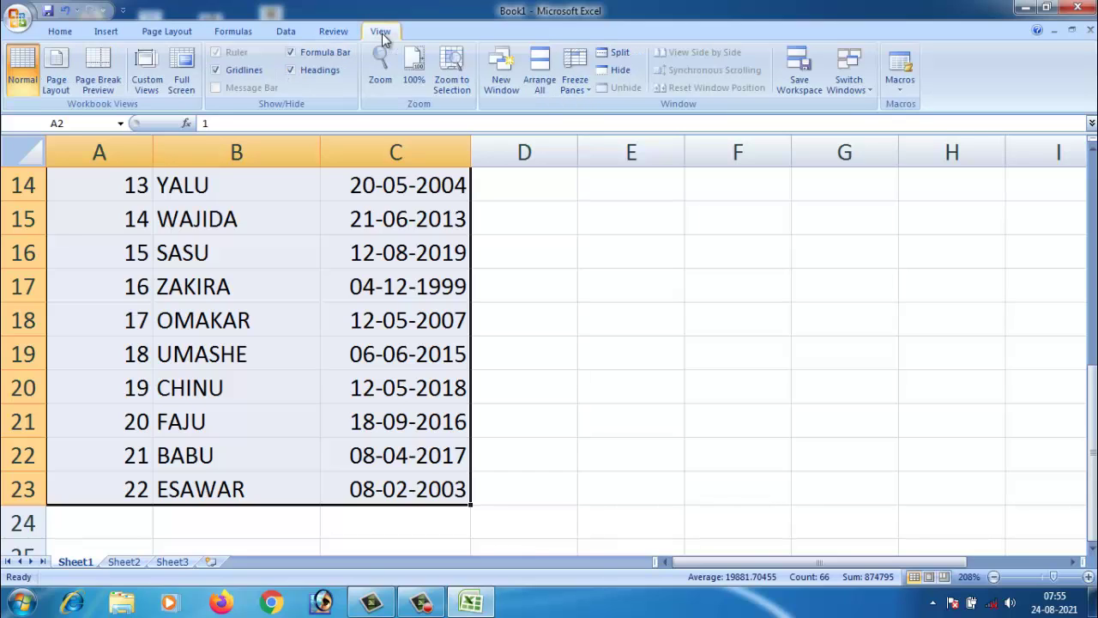
left_click(58, 32)
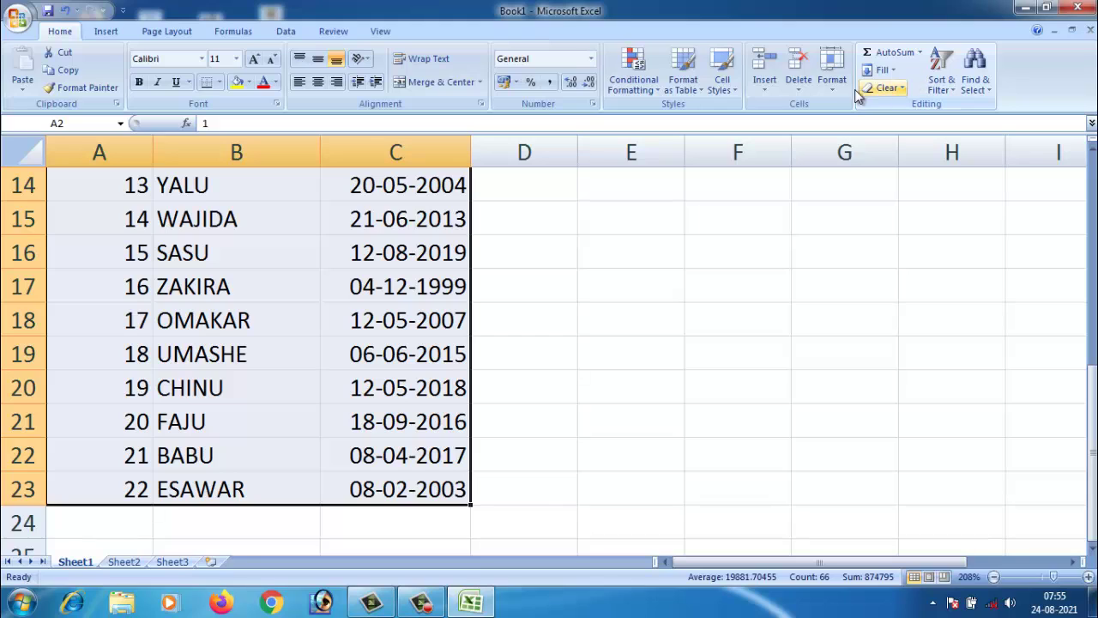
left_click(954, 90)
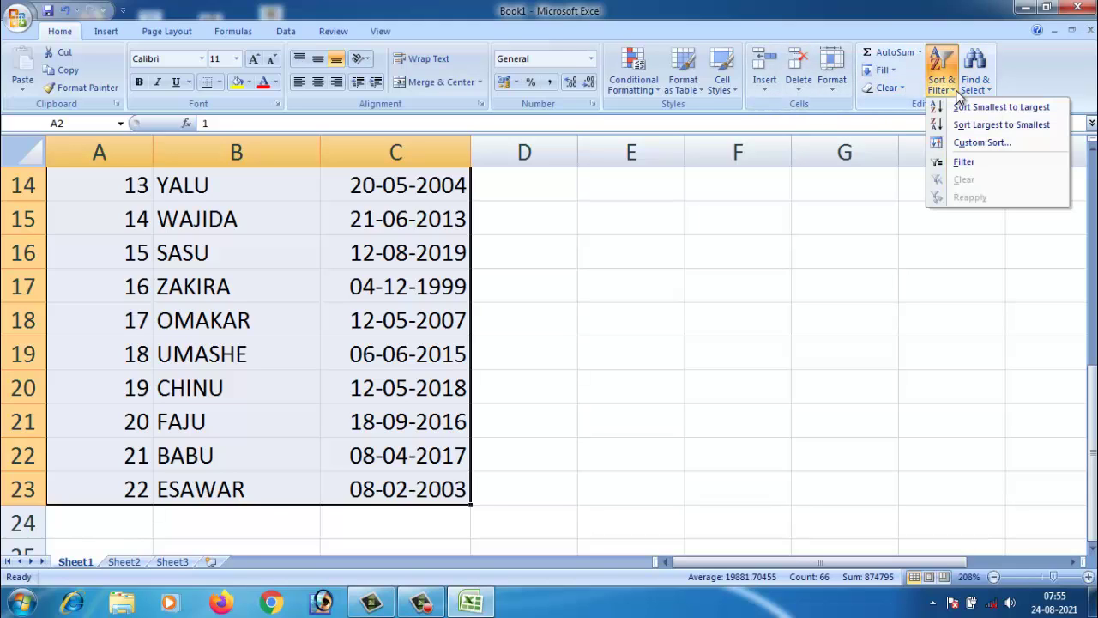
left_click(998, 113)
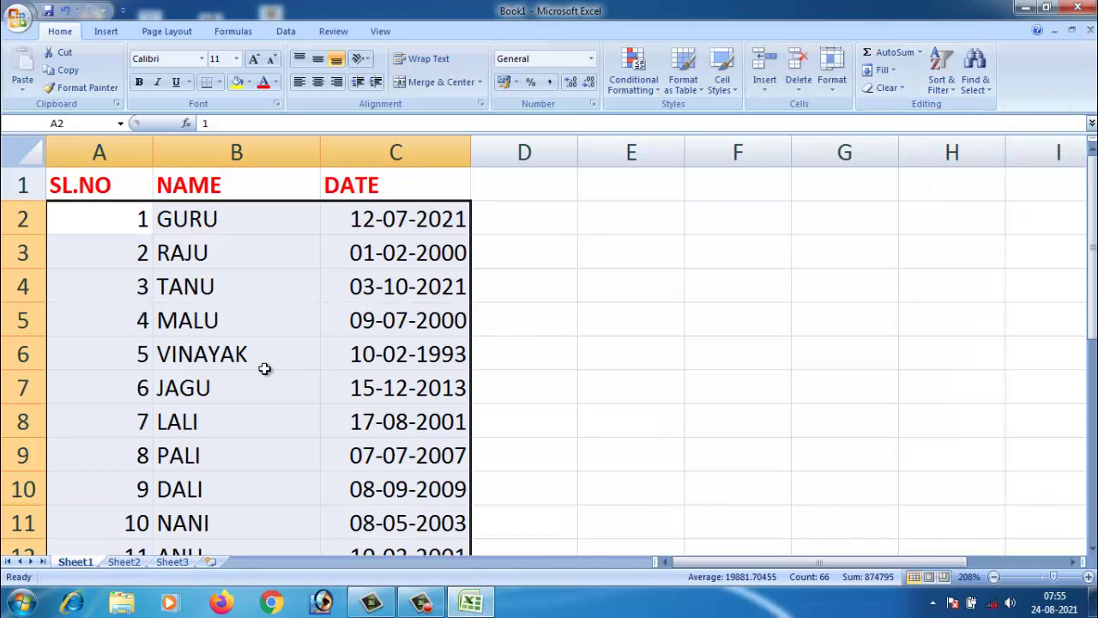
Re-sort the selected rows by SL.NO from largest to smallest and clear the selection
left_click(941, 73)
left_click(969, 127)
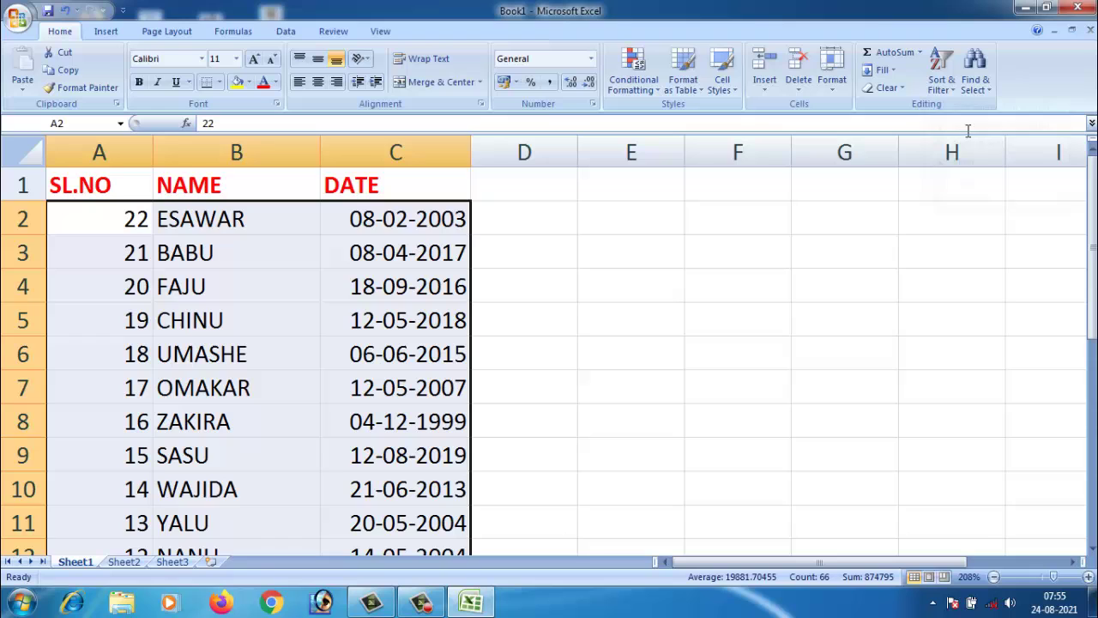
left_click(543, 381)
left_click(52, 186)
left_click(103, 251)
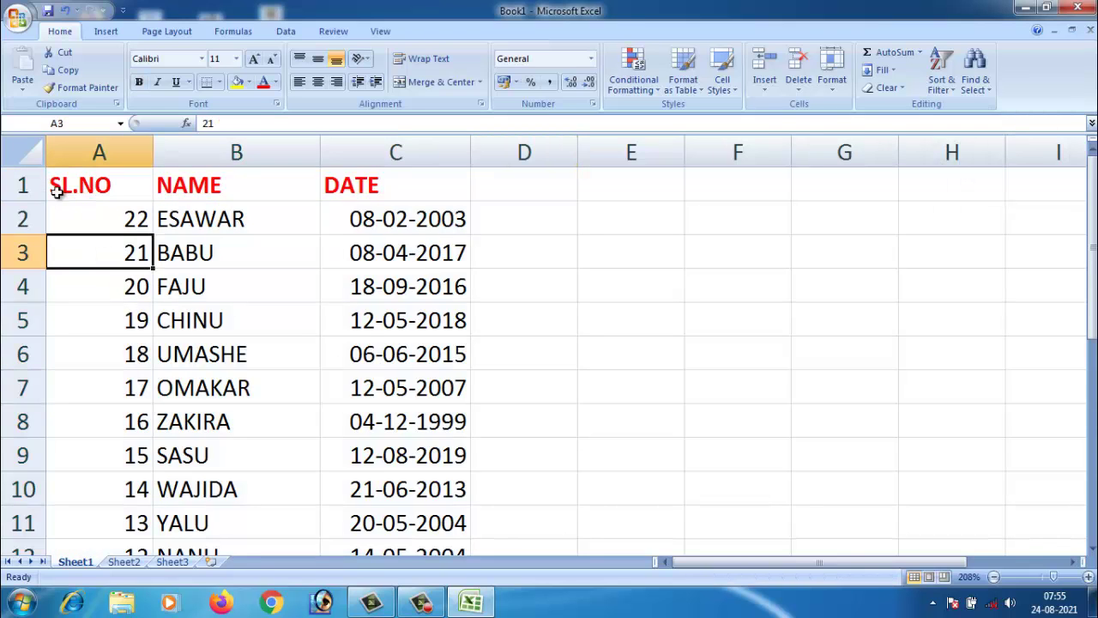
Select the data rows from A2 across to column D, down to row 23, and sort them smallest to largest by SL.NO
left_click_drag(65, 212, 495, 488)
scroll(347, 387, "up", 5)
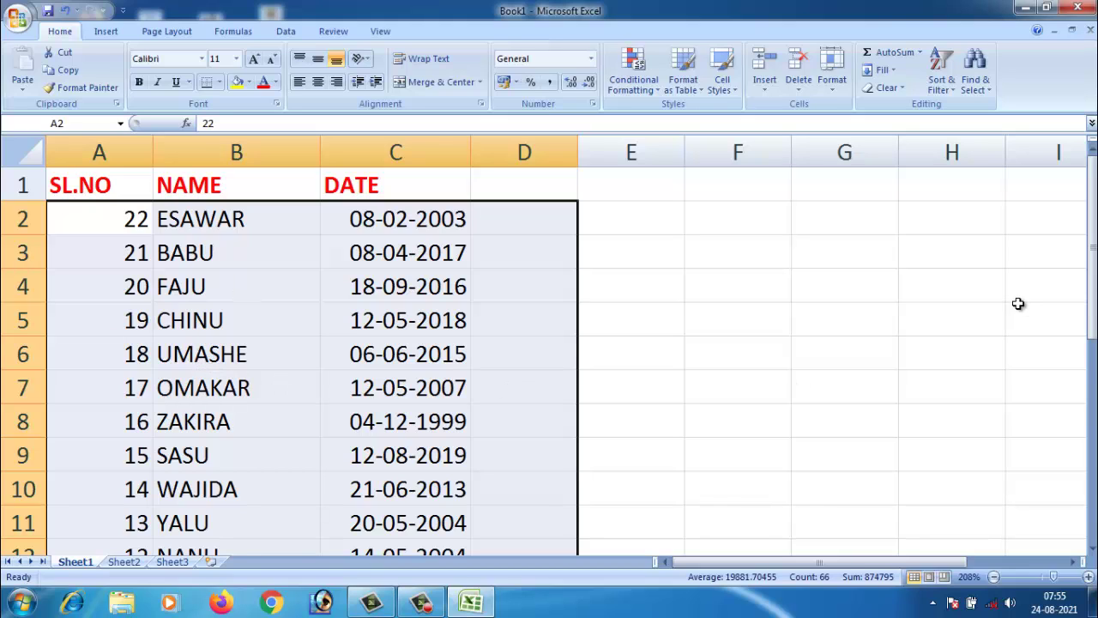
left_click(943, 84)
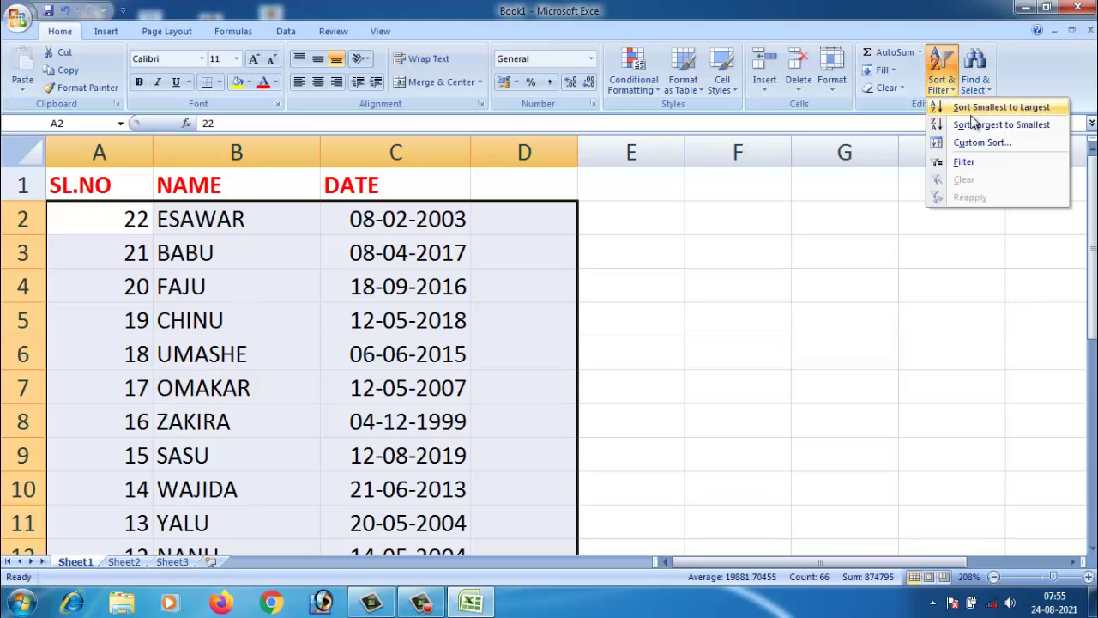
left_click(973, 112)
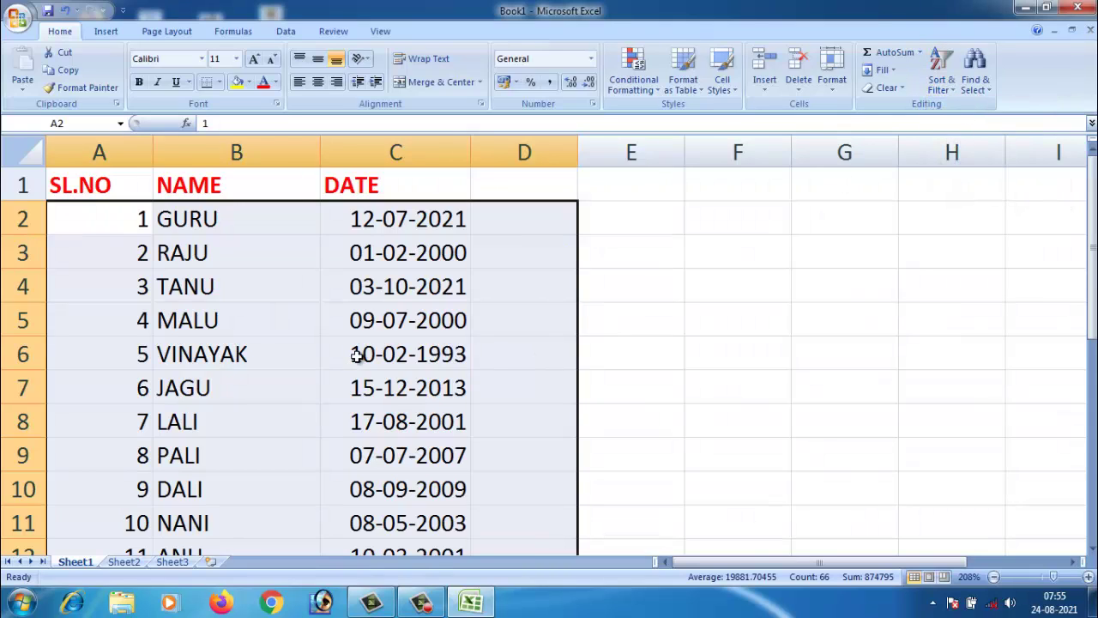
Apply a custom sort to the selected rows by the NAME column, on values, in A to Z order
left_click(991, 91)
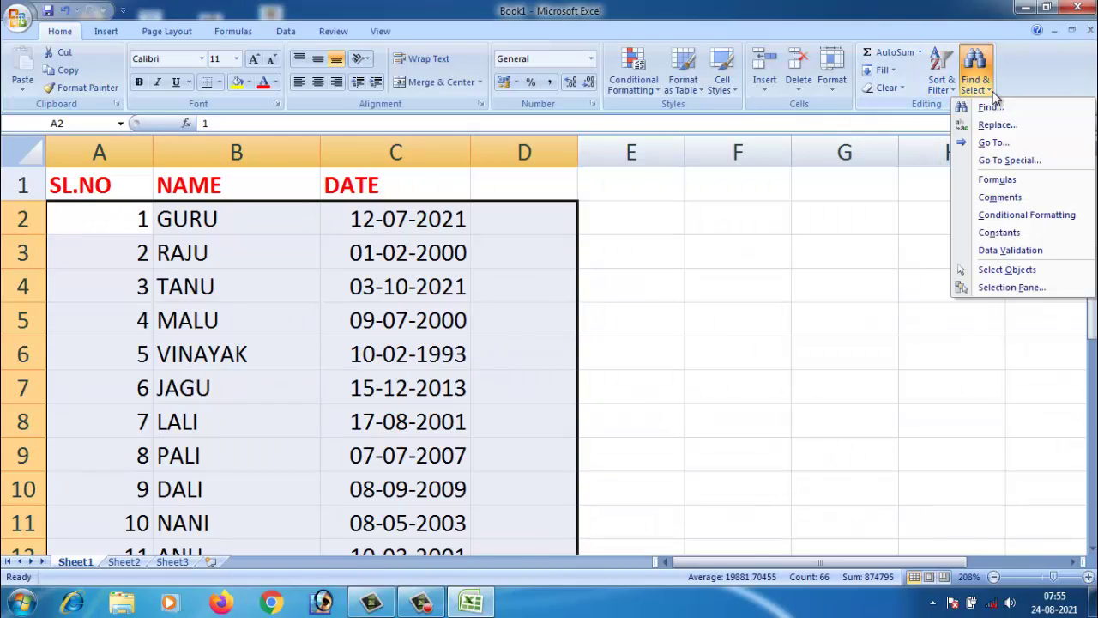
left_click(950, 89)
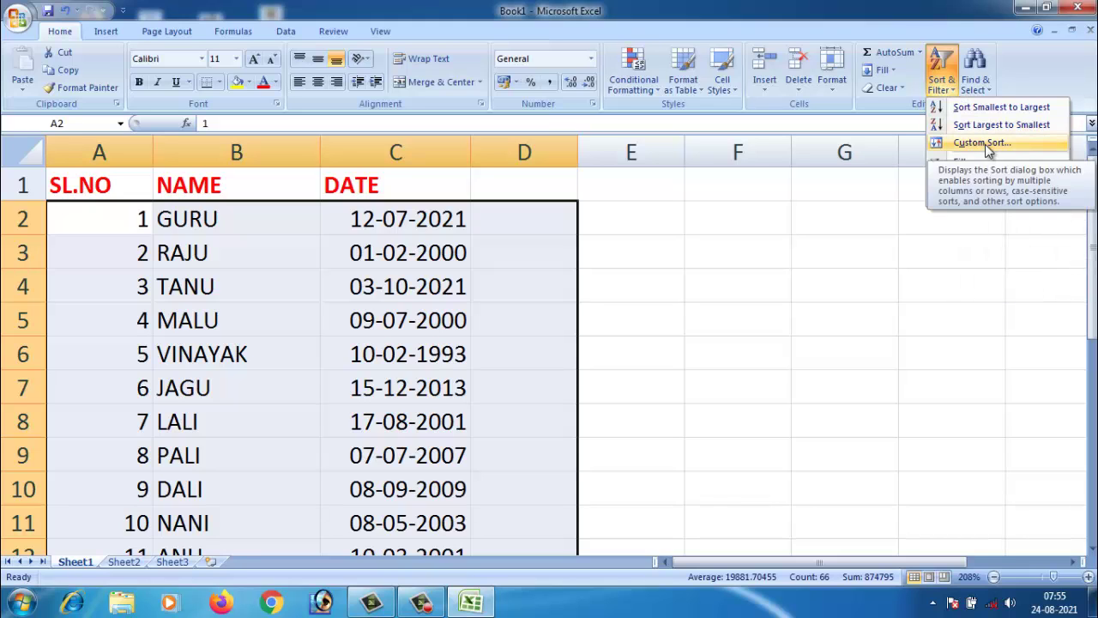
left_click(983, 144)
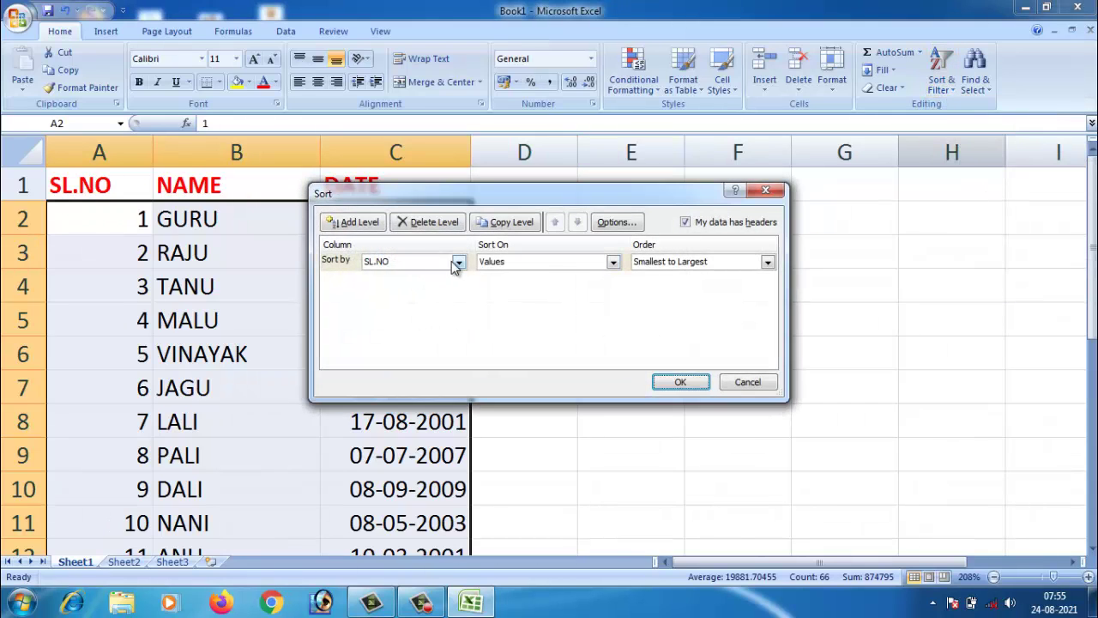
left_click(459, 262)
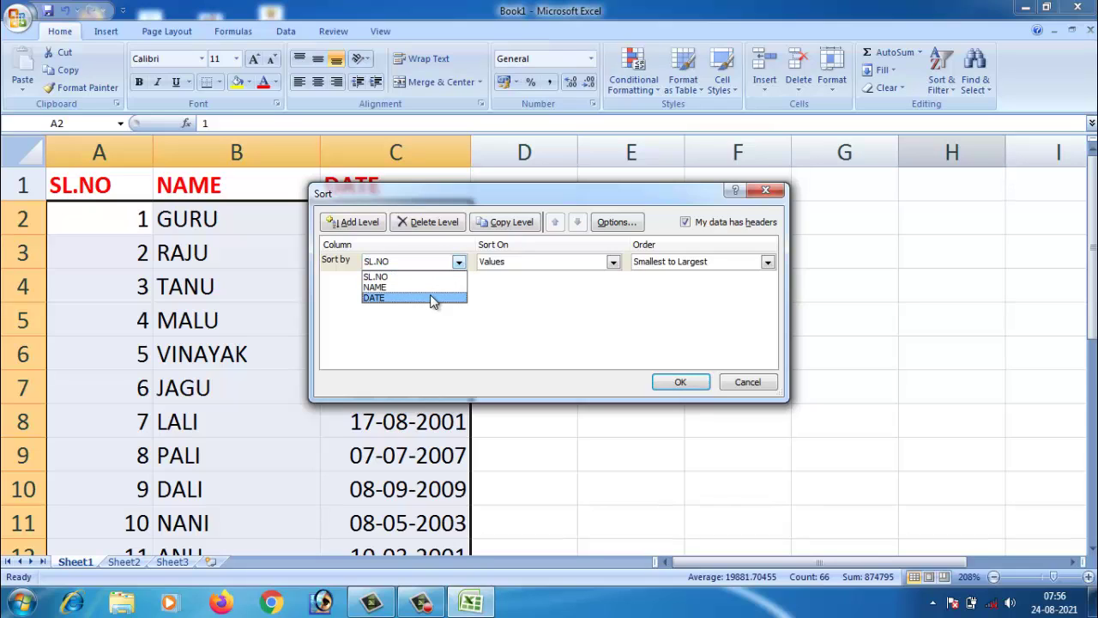
left_click(439, 287)
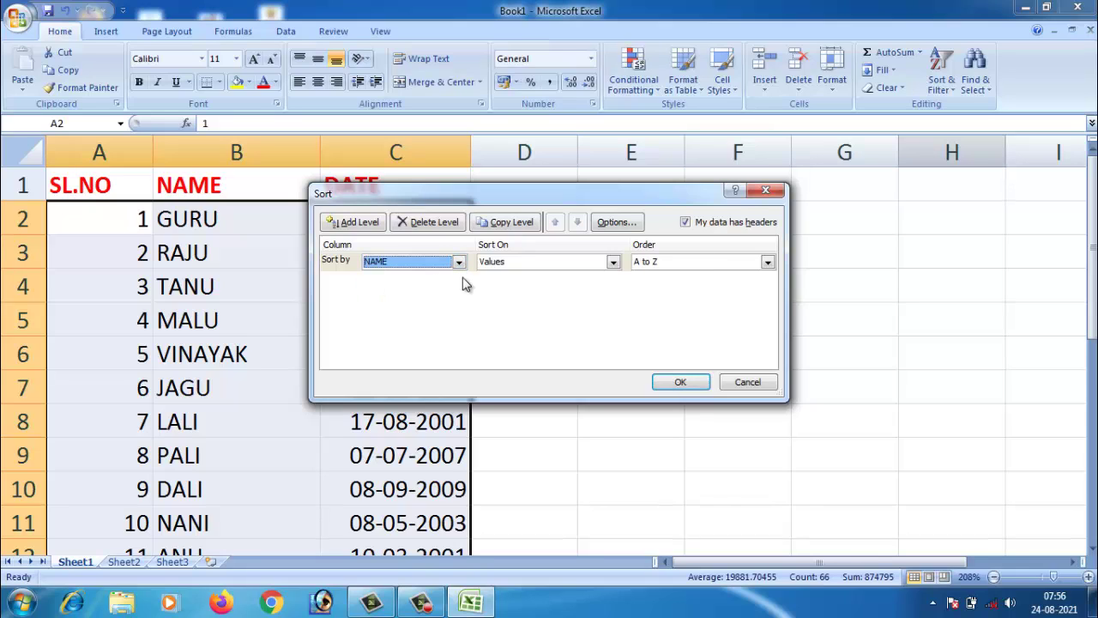
left_click(460, 262)
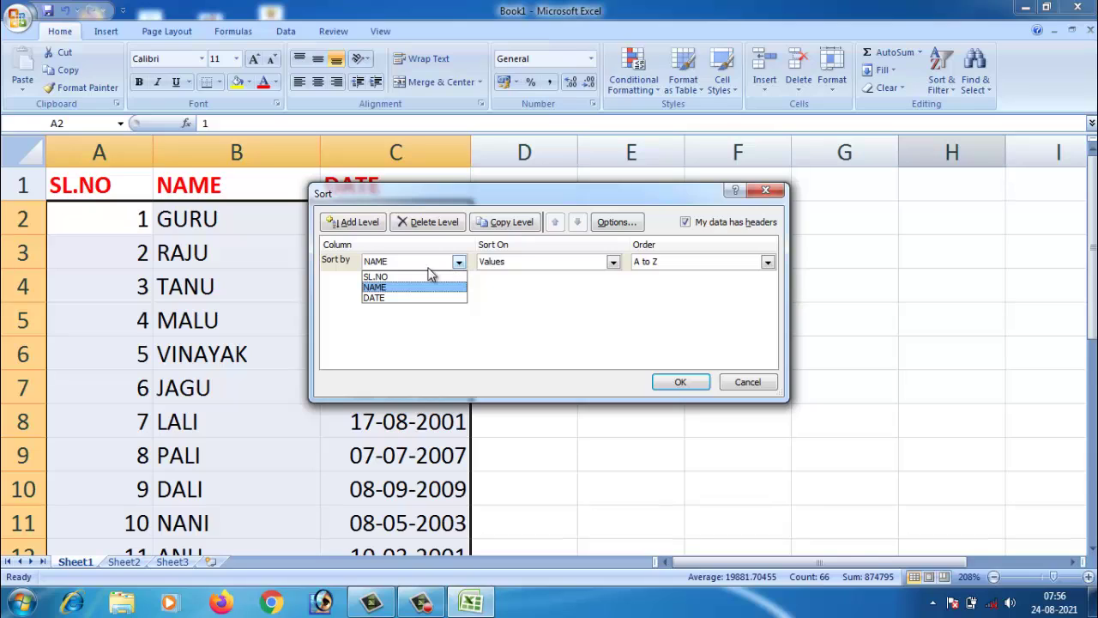
left_click(425, 285)
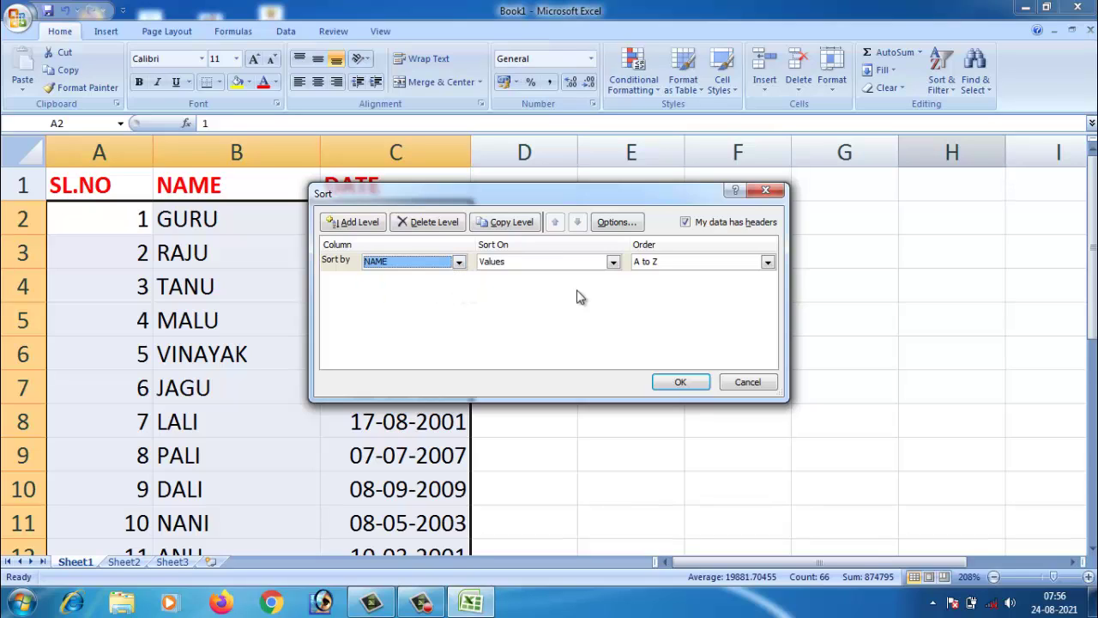
left_click(614, 263)
left_click(618, 260)
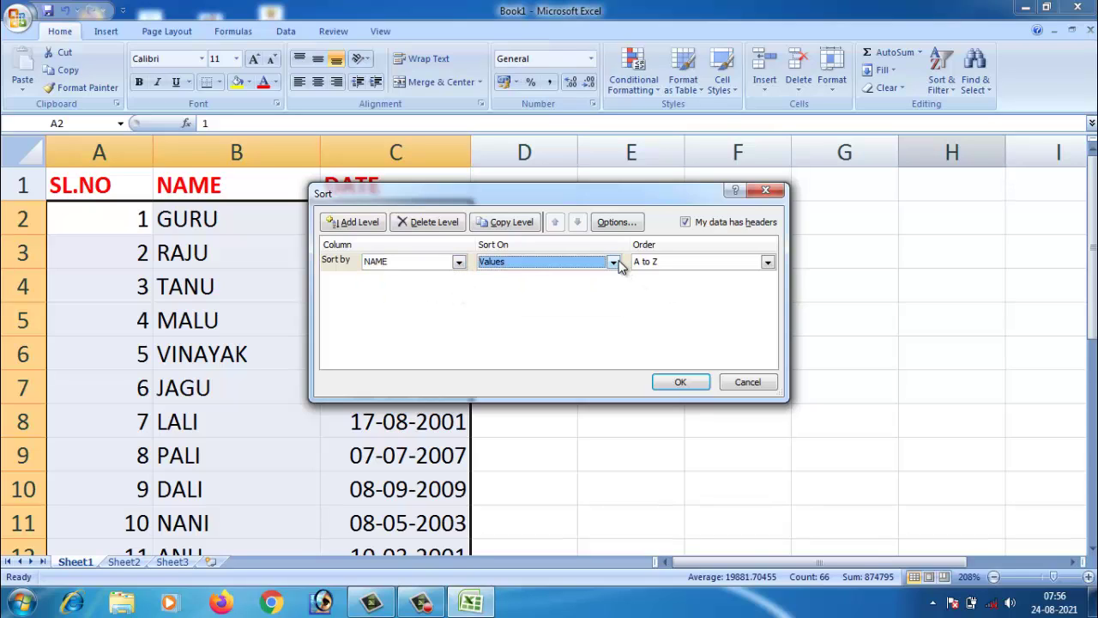
left_click(767, 263)
left_click(768, 266)
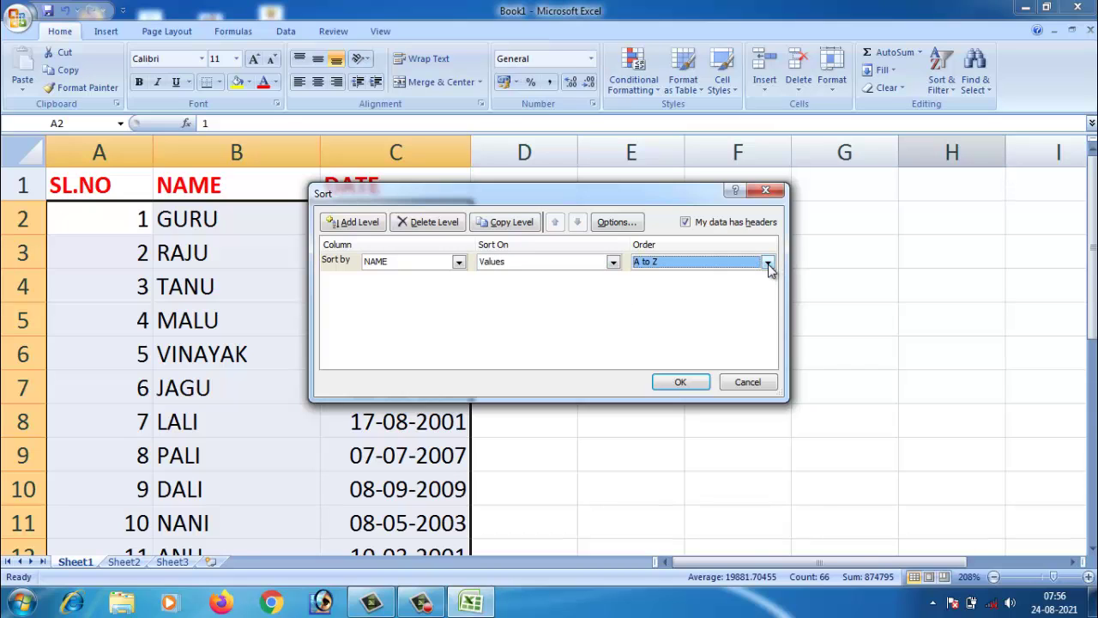
left_click(681, 383)
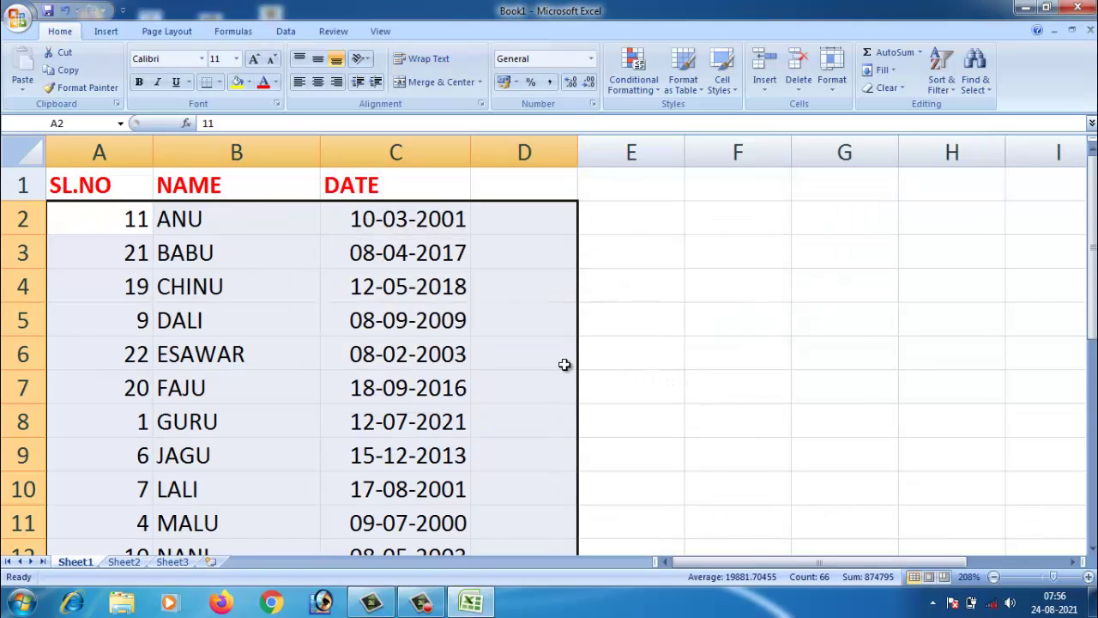
Check the alphabetical order of the NAME column from the first entries down to row 23
left_click(290, 352)
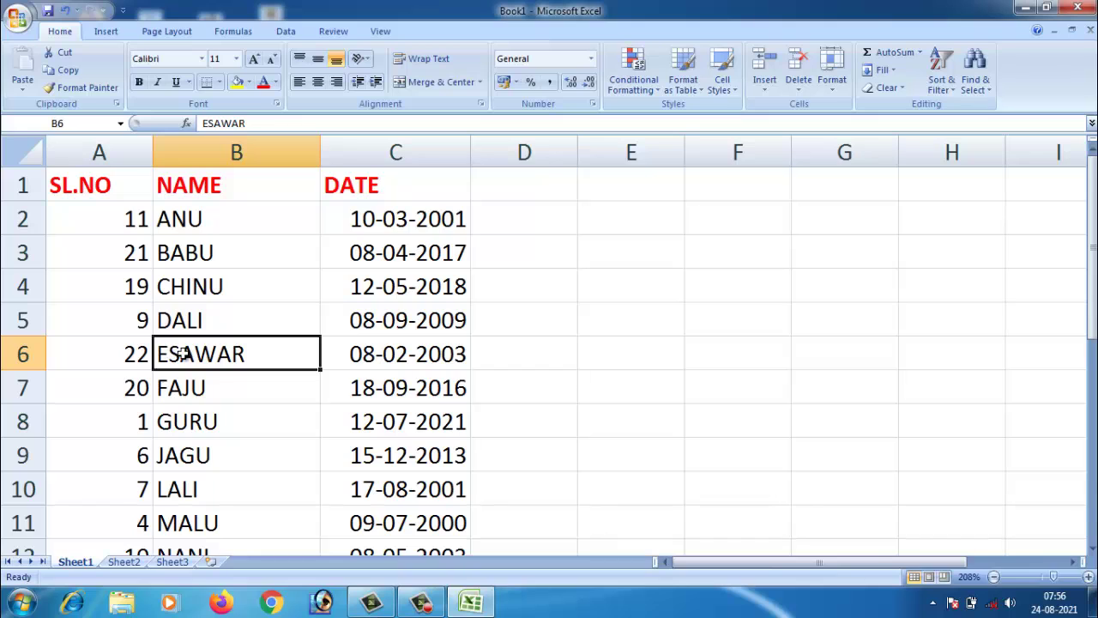
left_click(191, 253)
left_click(201, 287)
left_click(208, 315)
left_click(215, 360)
scroll(264, 503, "down", 5)
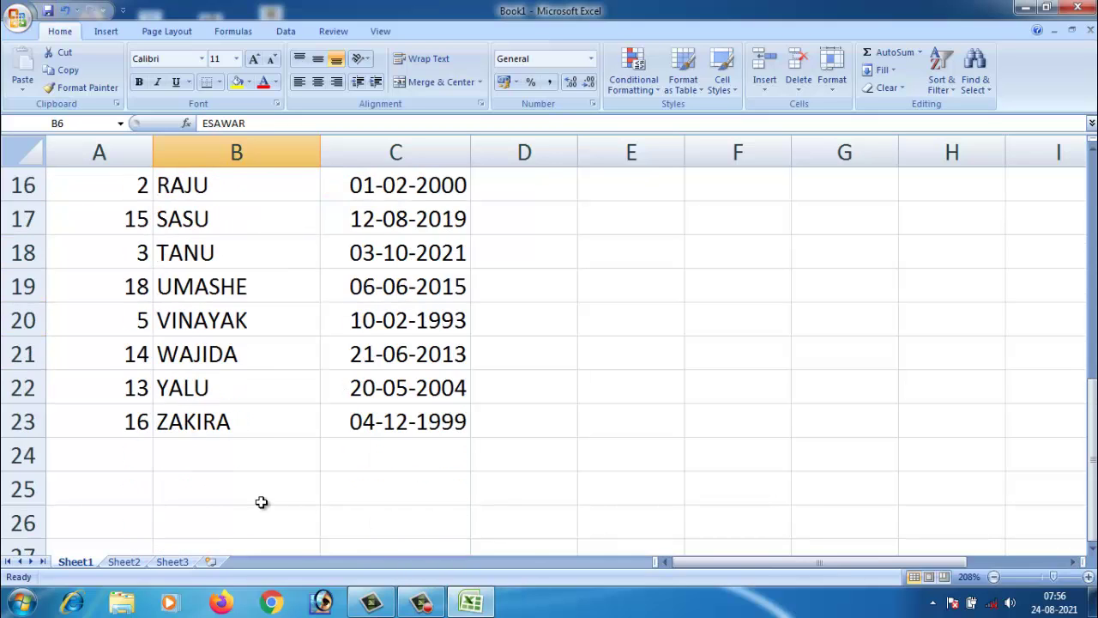
left_click(213, 427)
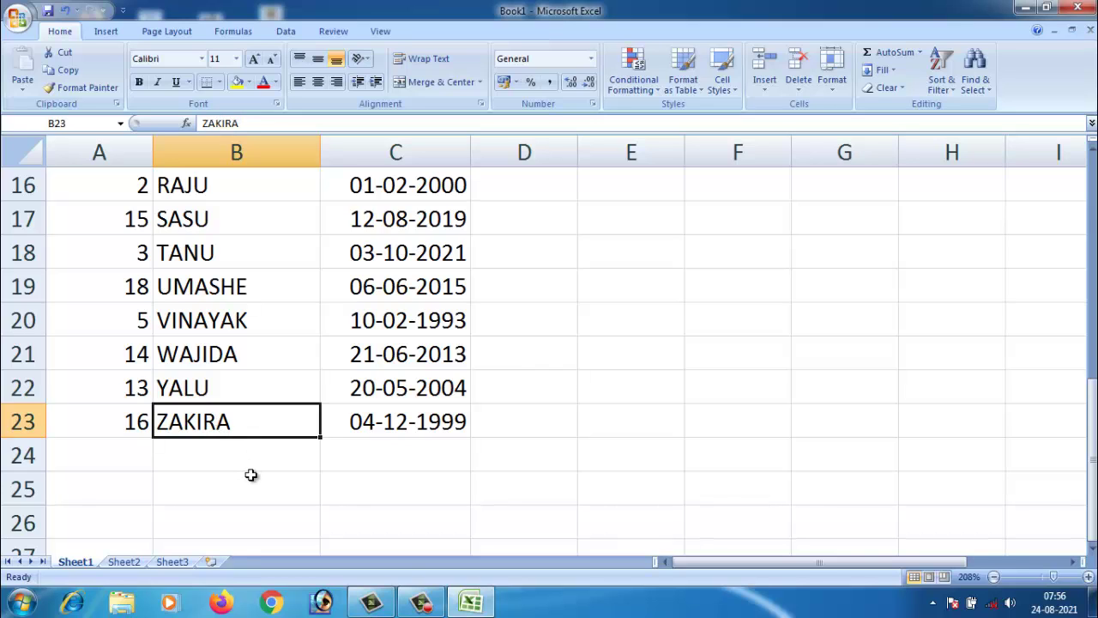
scroll(251, 474, "up", 5)
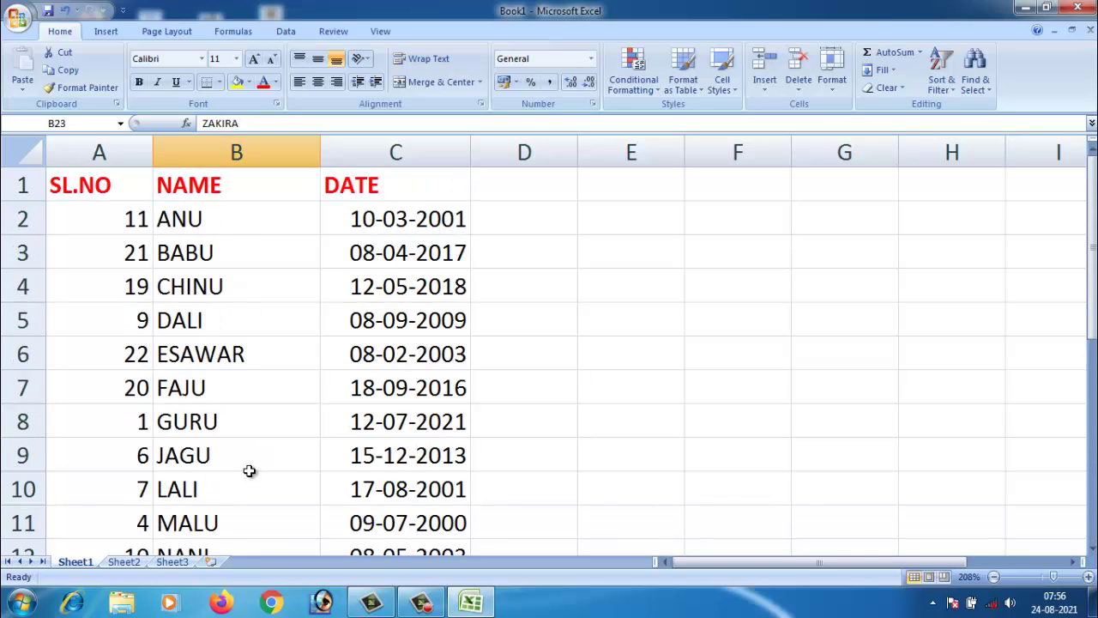
Apply a custom sort to the data rows by the DATE column, on values, in Oldest to Newest order, and clear the selection
left_click(941, 75)
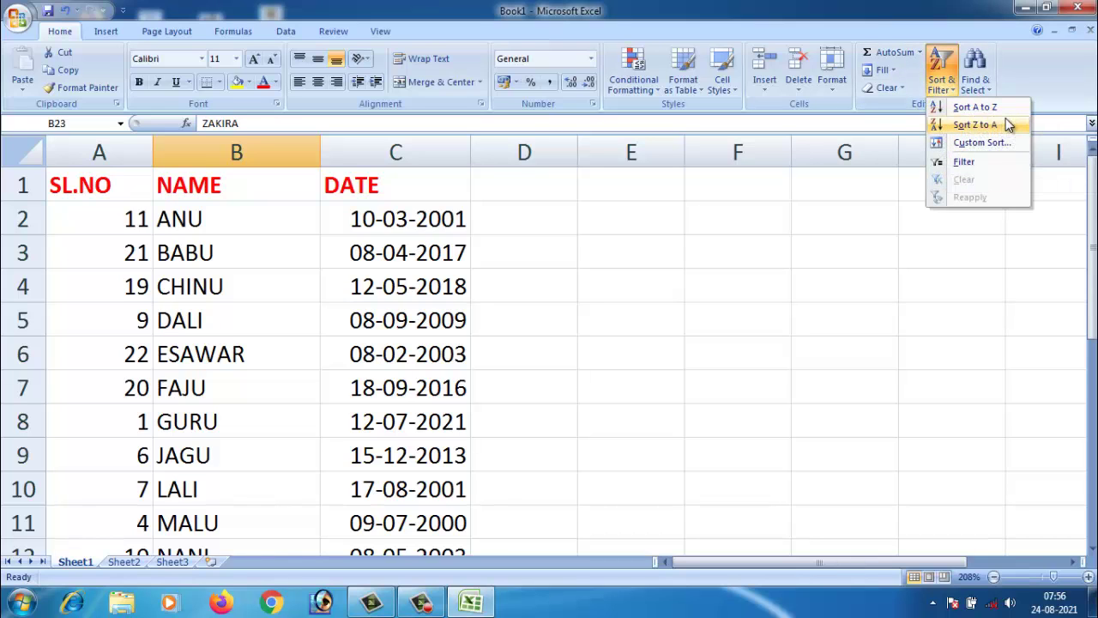
left_click(978, 144)
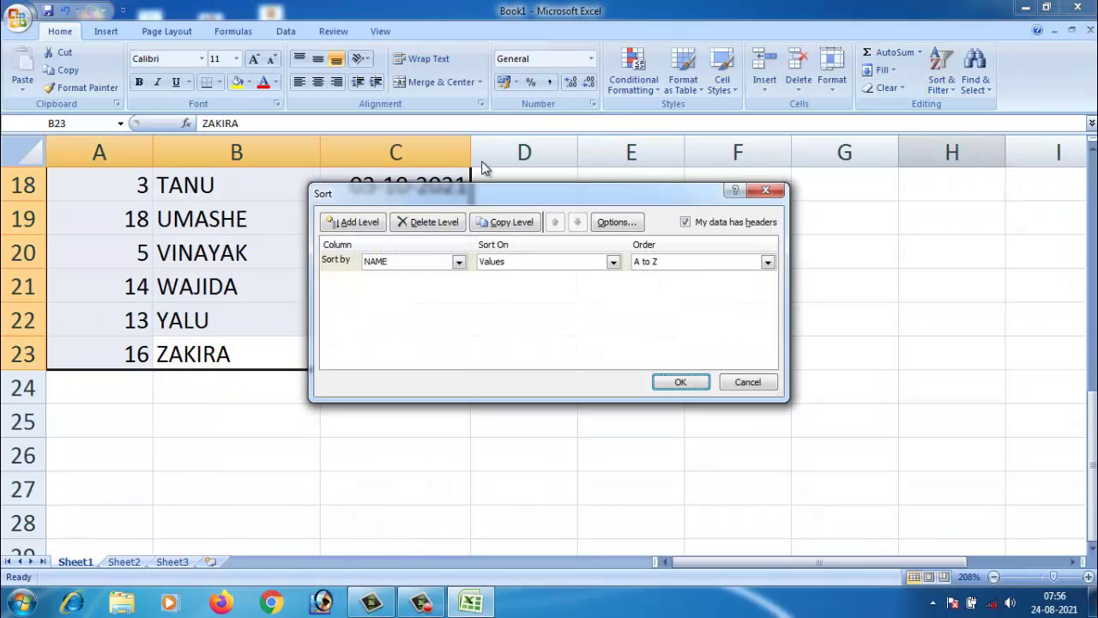
left_click_drag(338, 199, 543, 199)
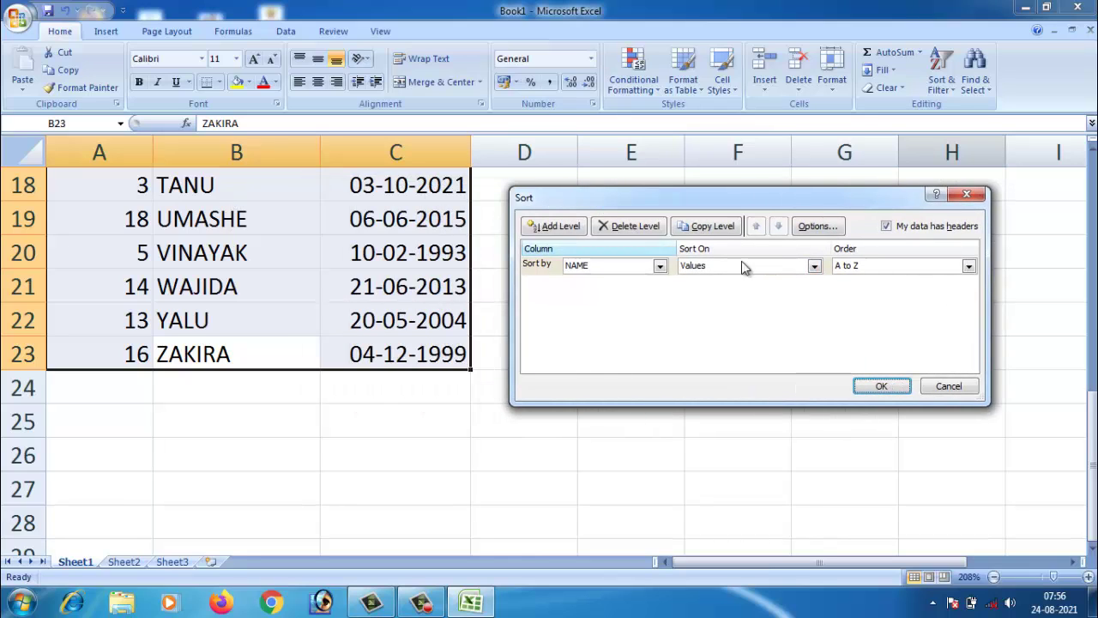
left_click(639, 267)
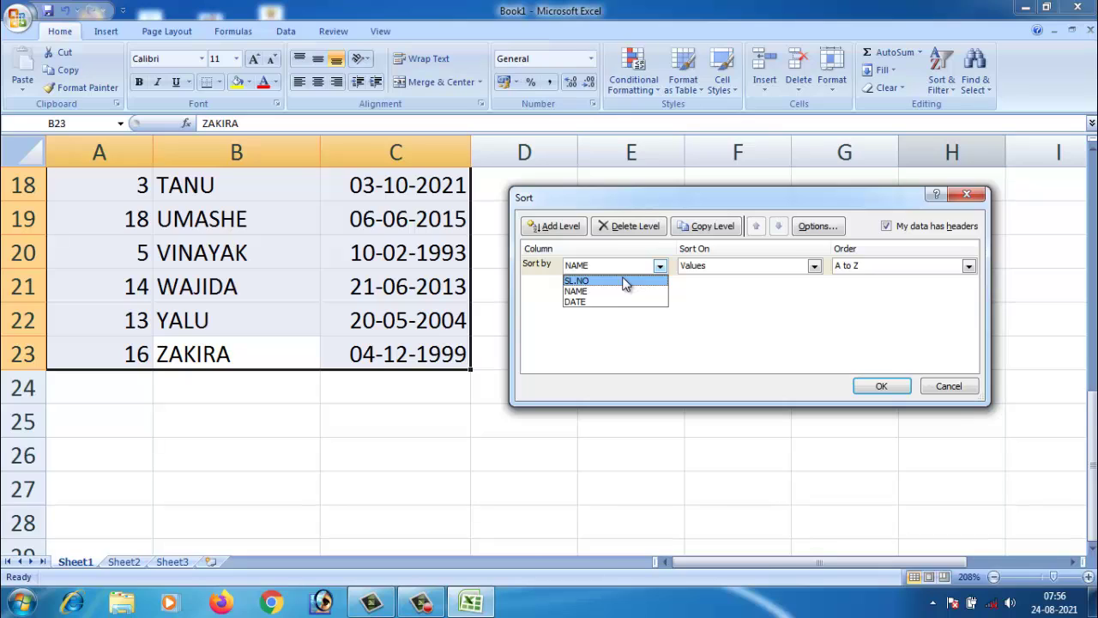
left_click(629, 302)
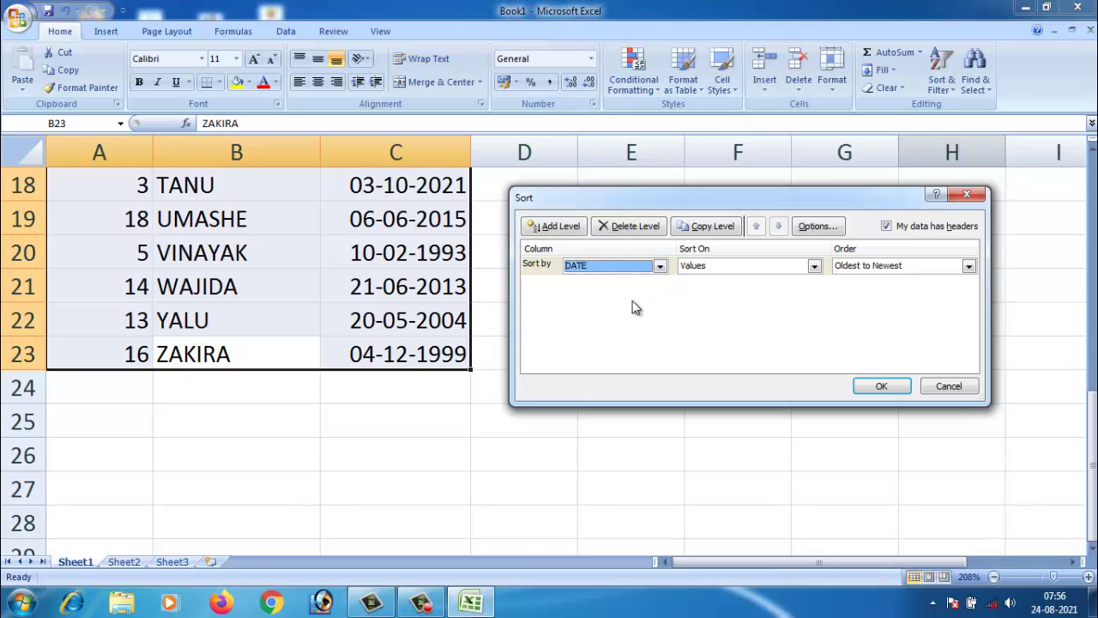
left_click(907, 267)
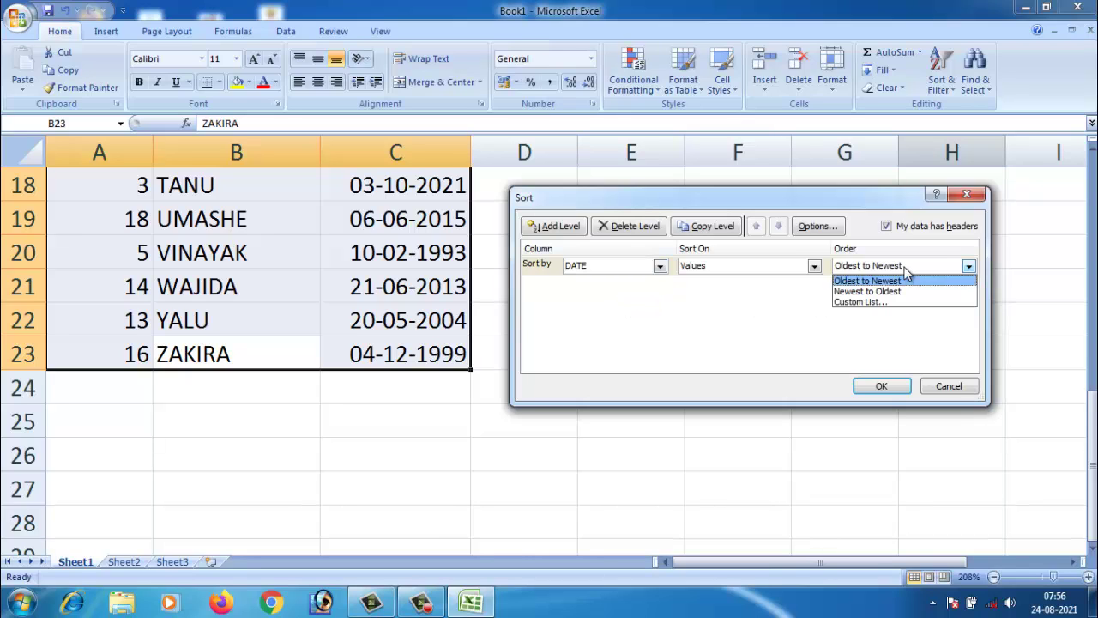
left_click(904, 291)
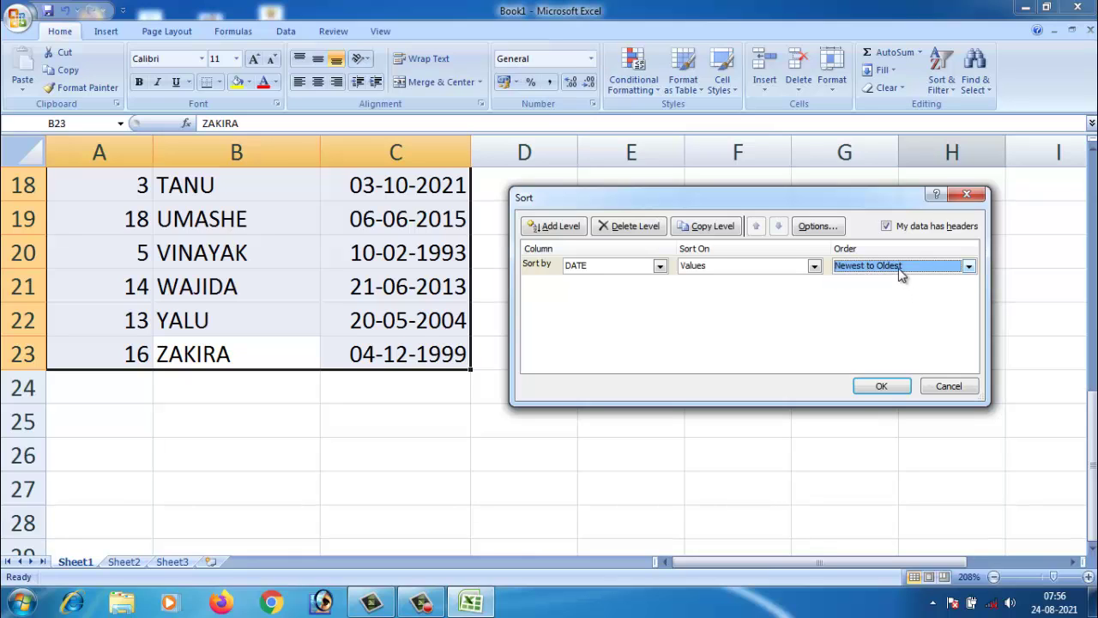
left_click(898, 267)
left_click(898, 282)
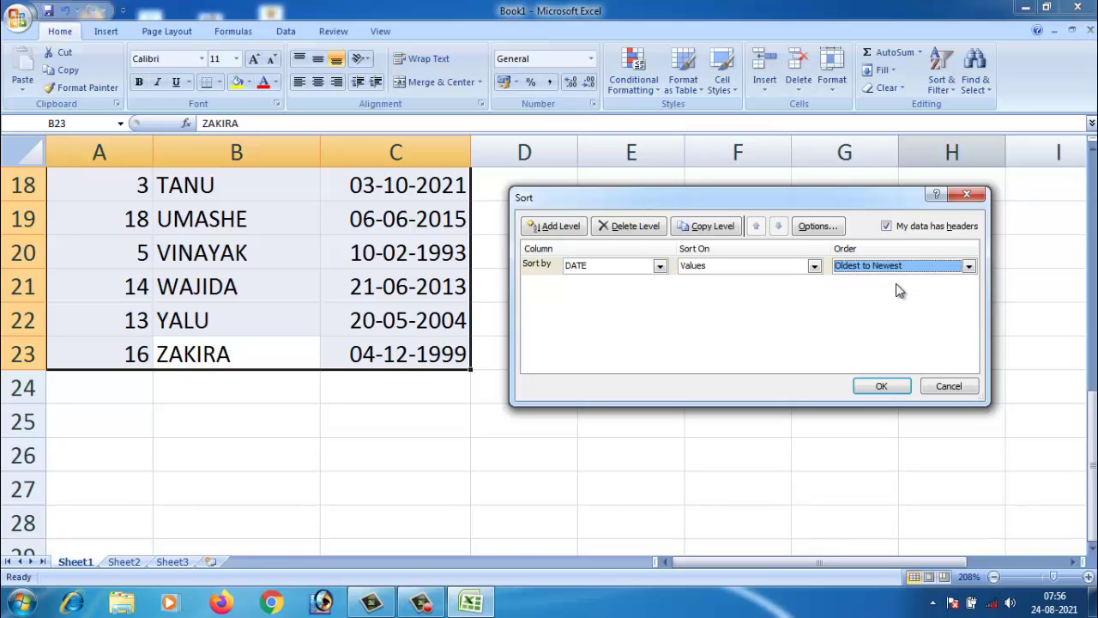
left_click(884, 389)
left_click(420, 376)
left_click(421, 358)
Check the order of the first three dates in the DATE column, from C2 to C4
scroll(421, 399, "up", 6)
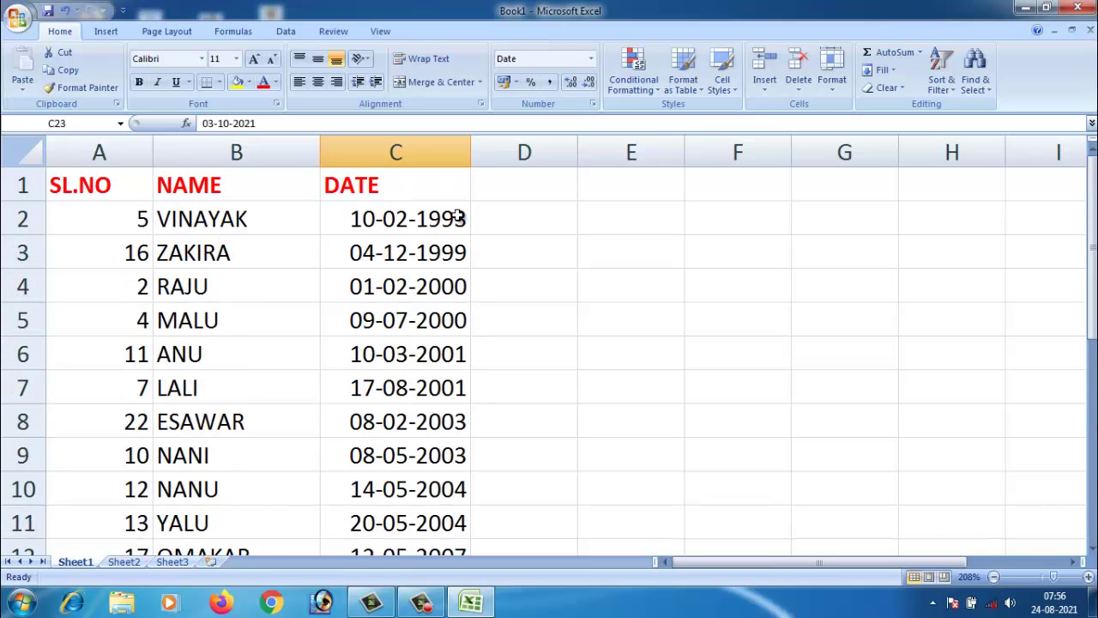
left_click(456, 217)
left_click(457, 251)
left_click(457, 283)
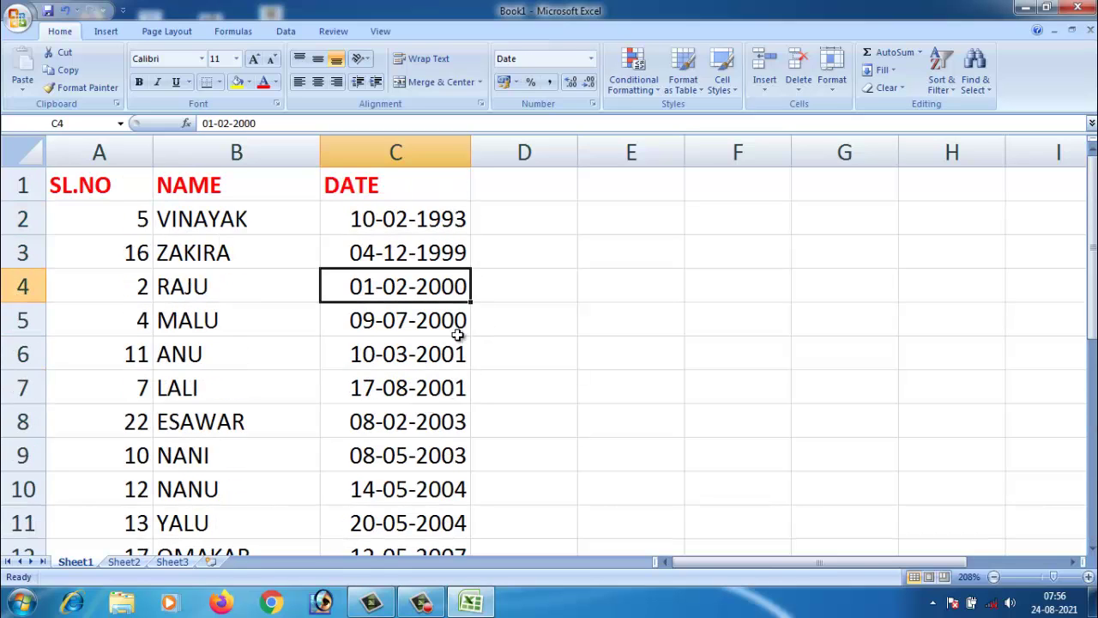
left_click(420, 602)
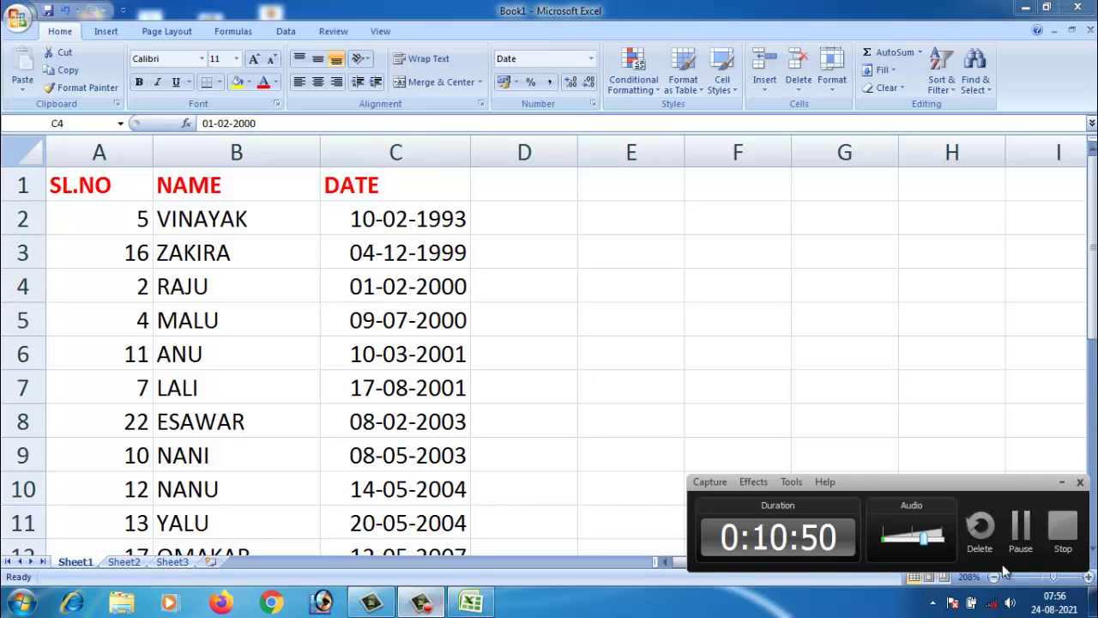
left_click(1023, 525)
left_click(1023, 525)
Check the chronological order of the DATE column from row 2 down to the last record in row 23
left_click(372, 365)
left_click(376, 217)
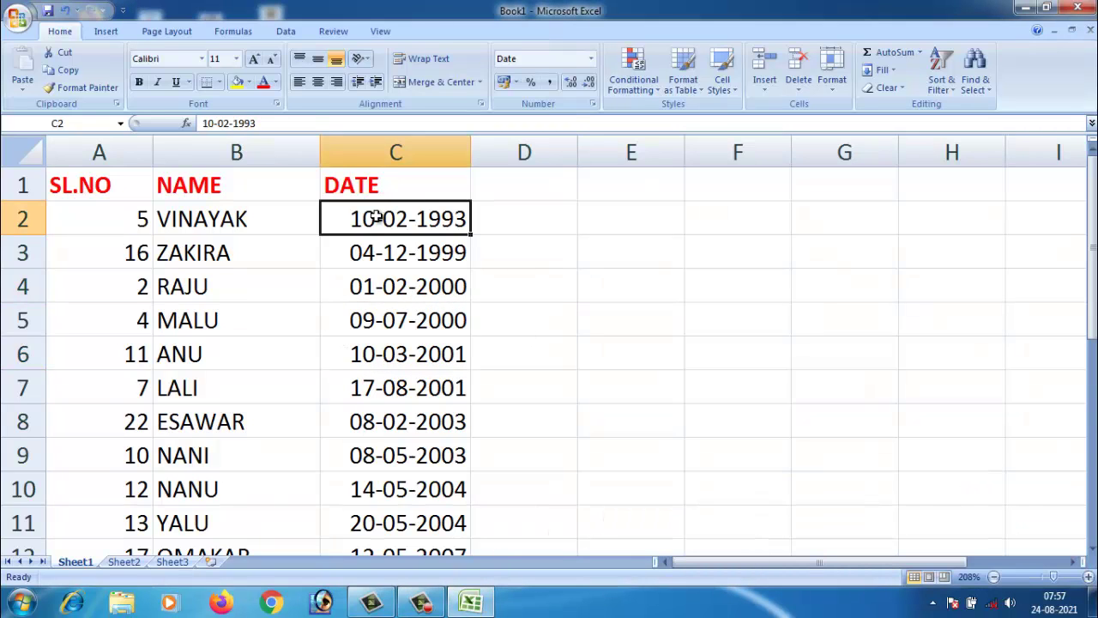
left_click(460, 255)
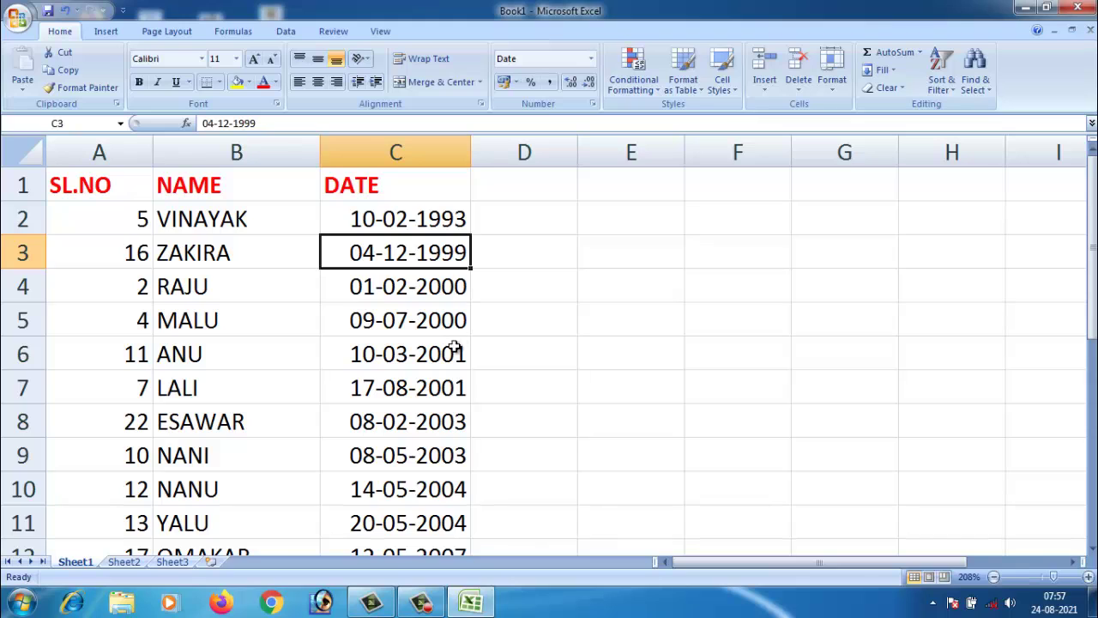
scroll(459, 355, "down", 6)
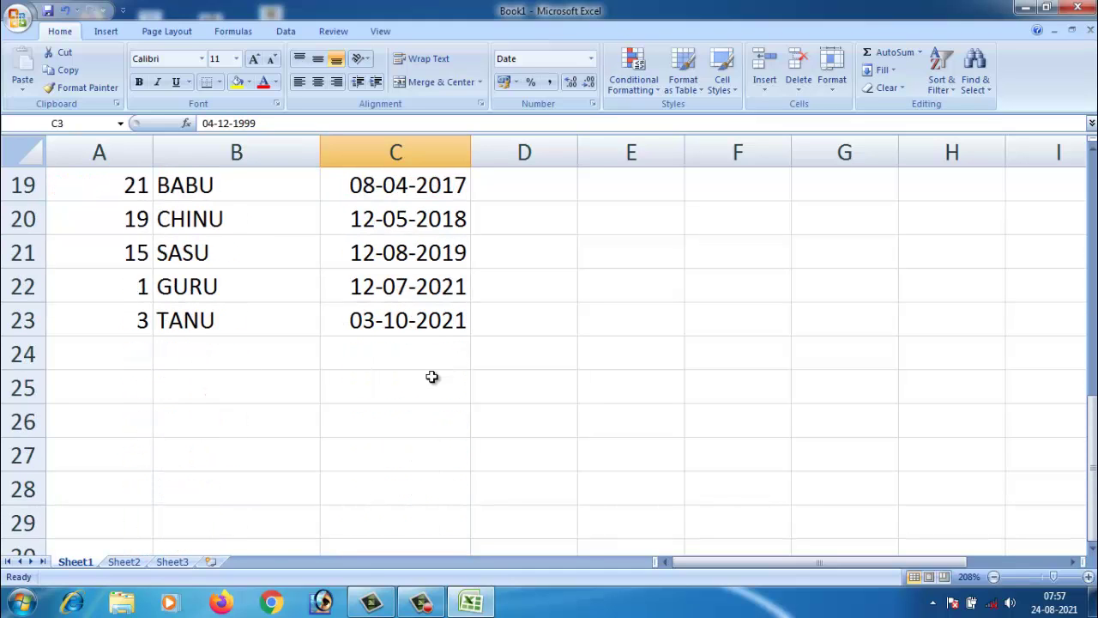
scroll(415, 398, "up", 1)
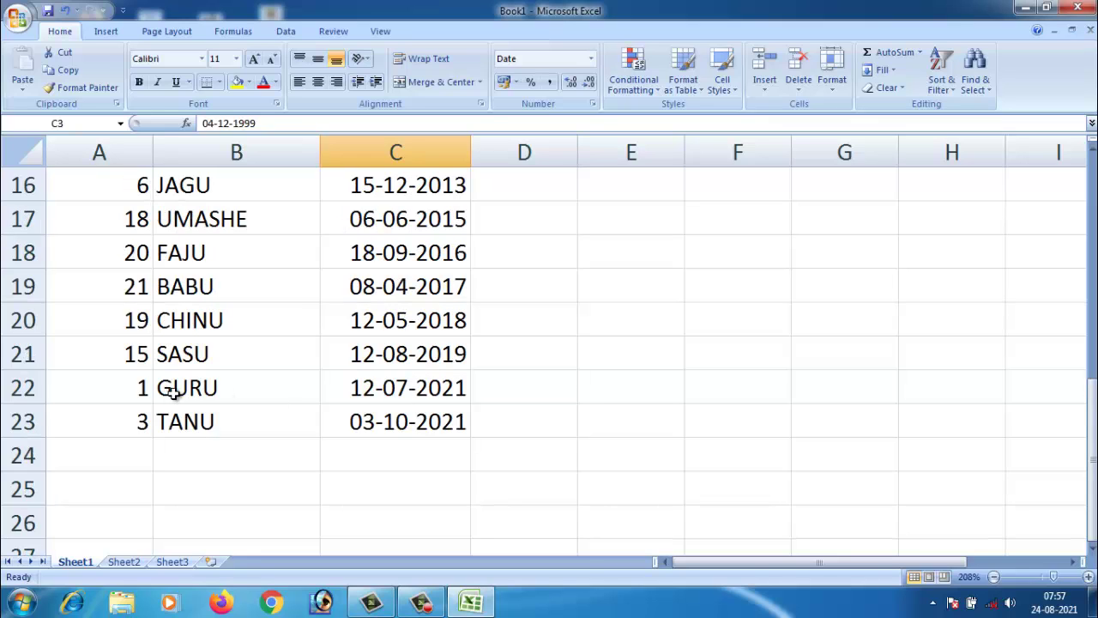
left_click(378, 389)
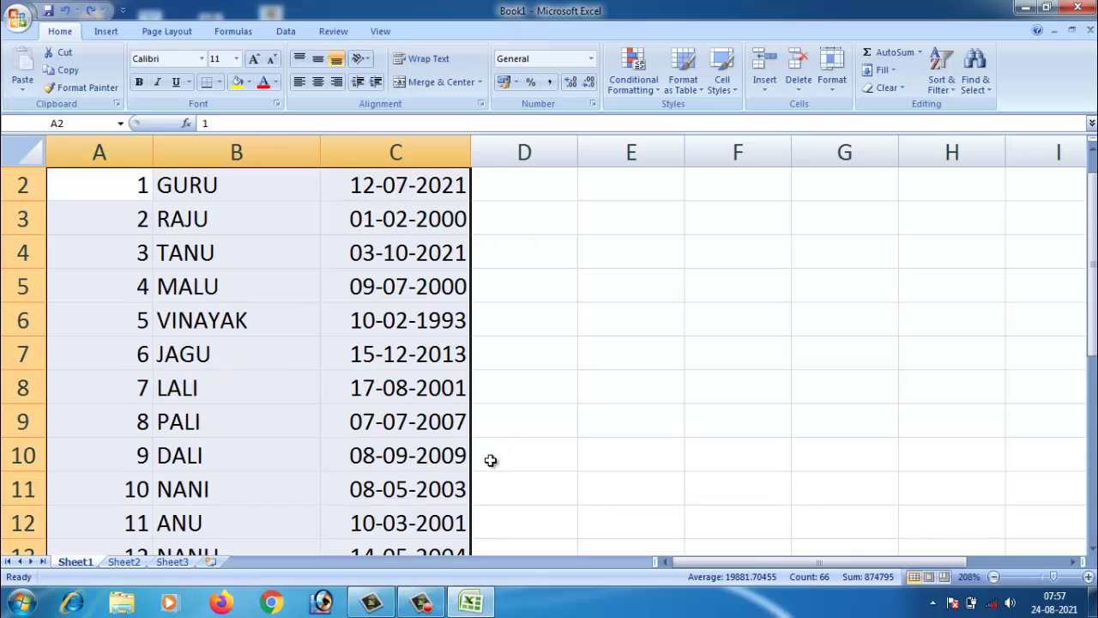
Clear the selection and examine the name and date of the first record in row 2
left_click(364, 450)
scroll(281, 352, "up", 1)
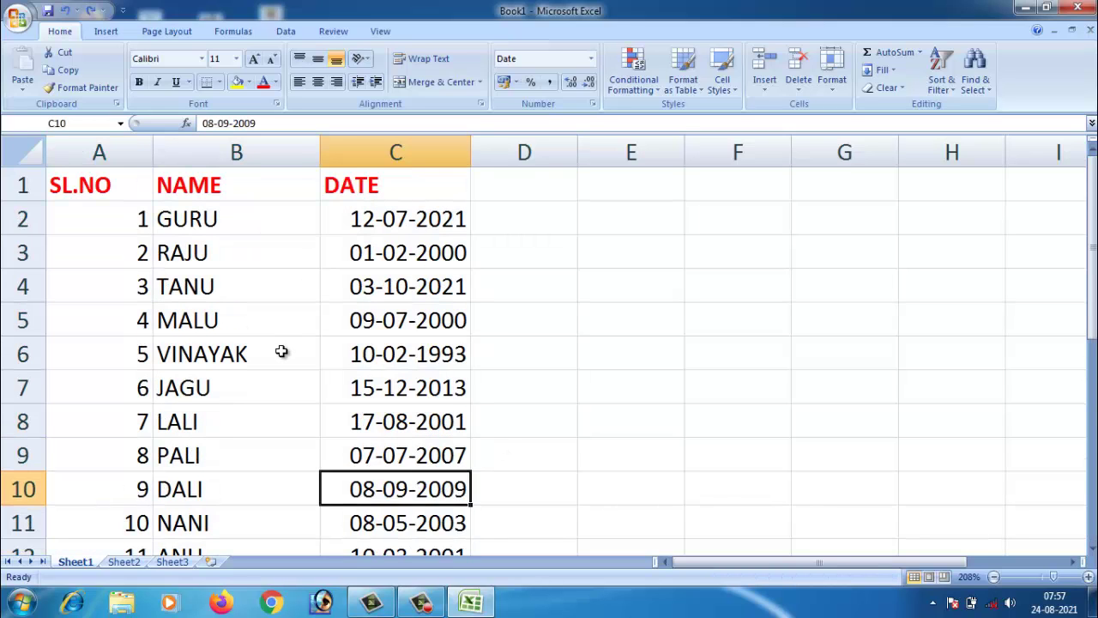
left_click(221, 242)
left_click(269, 221)
left_click(383, 221)
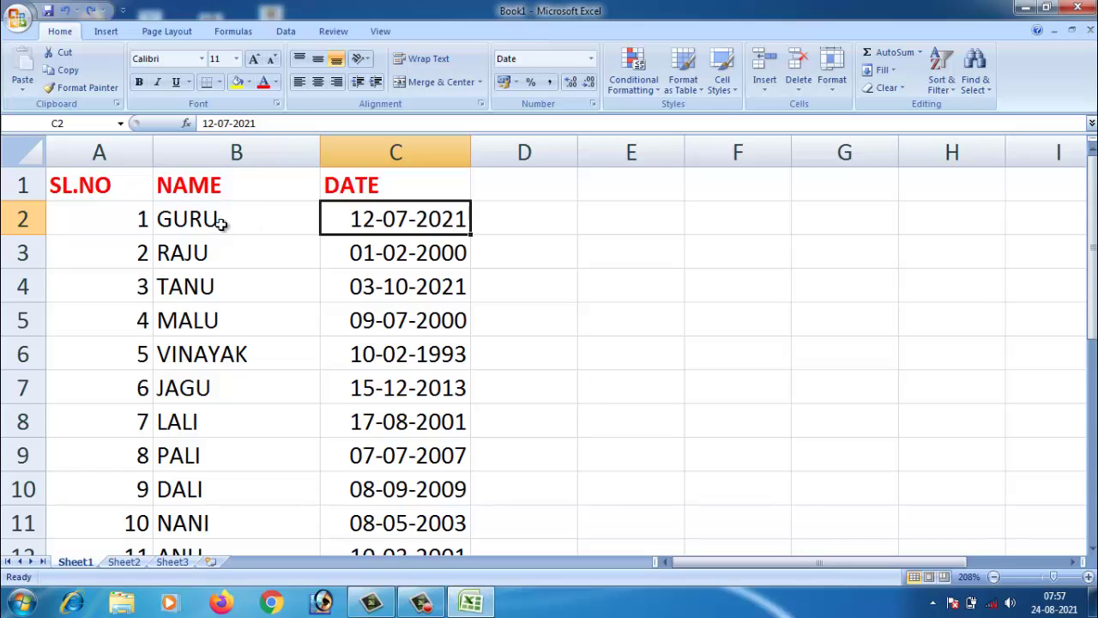
Try to start a custom sort with only the empty cell E5 outside the table selected
left_click(592, 319)
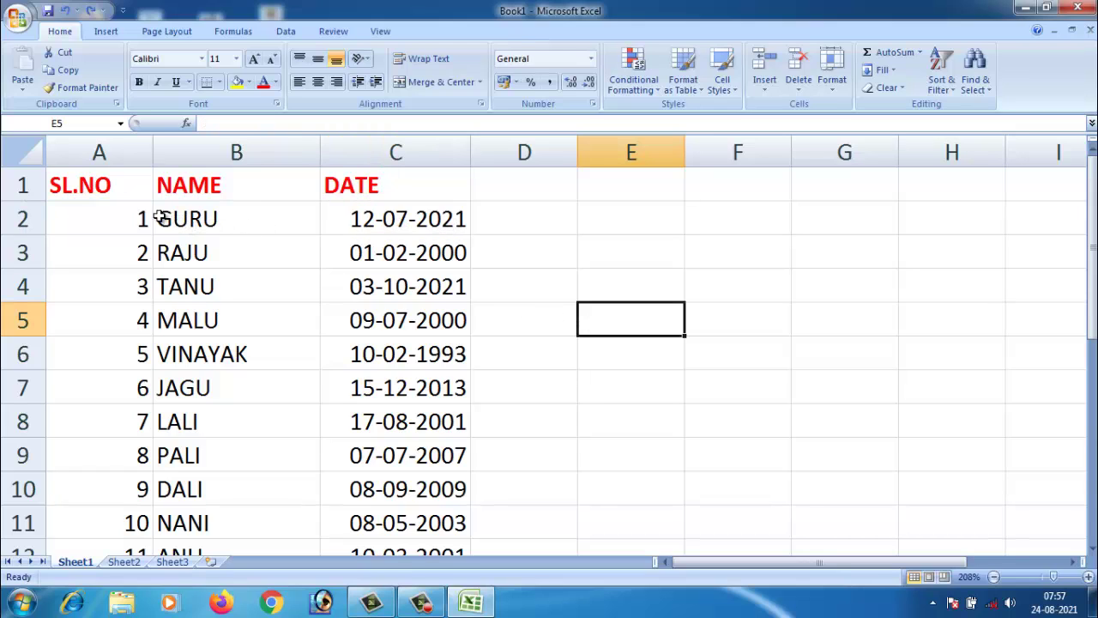
left_click(129, 215)
left_click(678, 317)
left_click(953, 94)
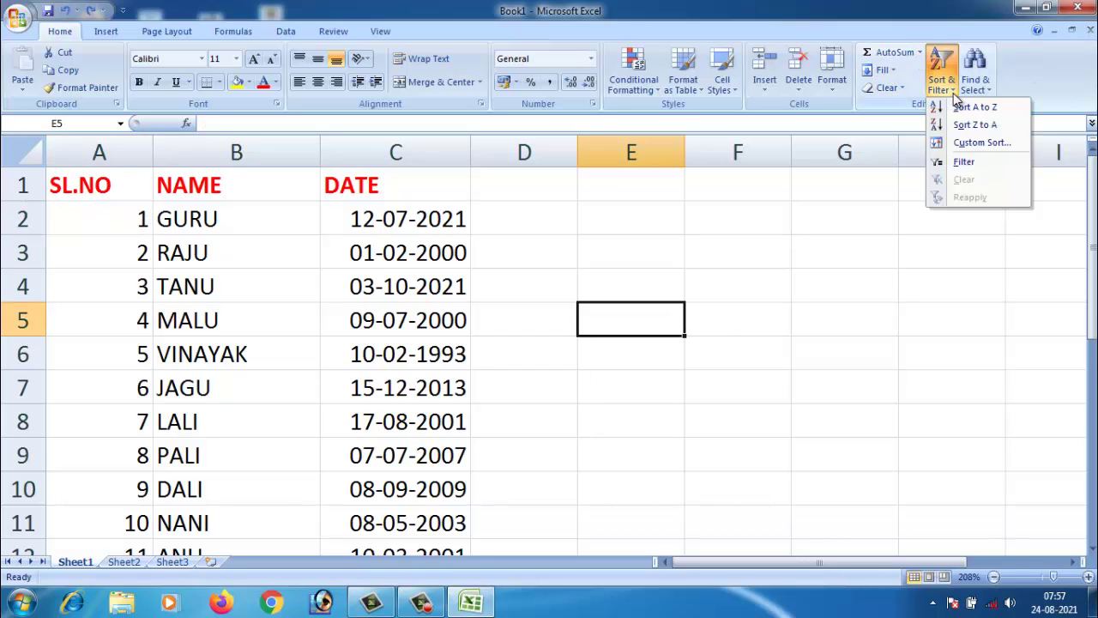
left_click(984, 144)
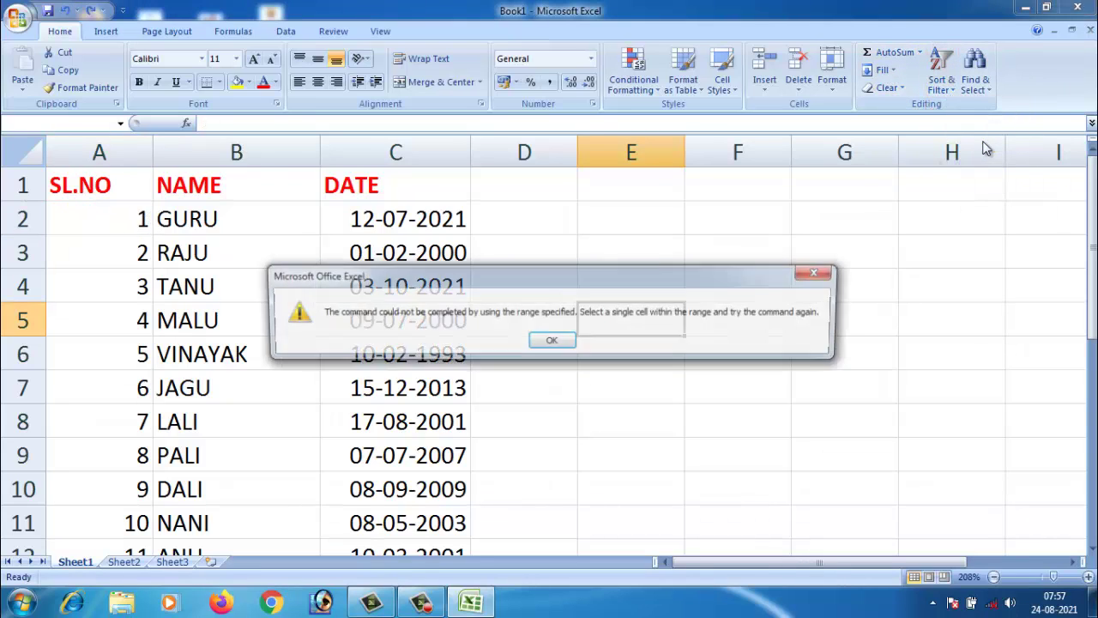
left_click(556, 341)
left_click(549, 347)
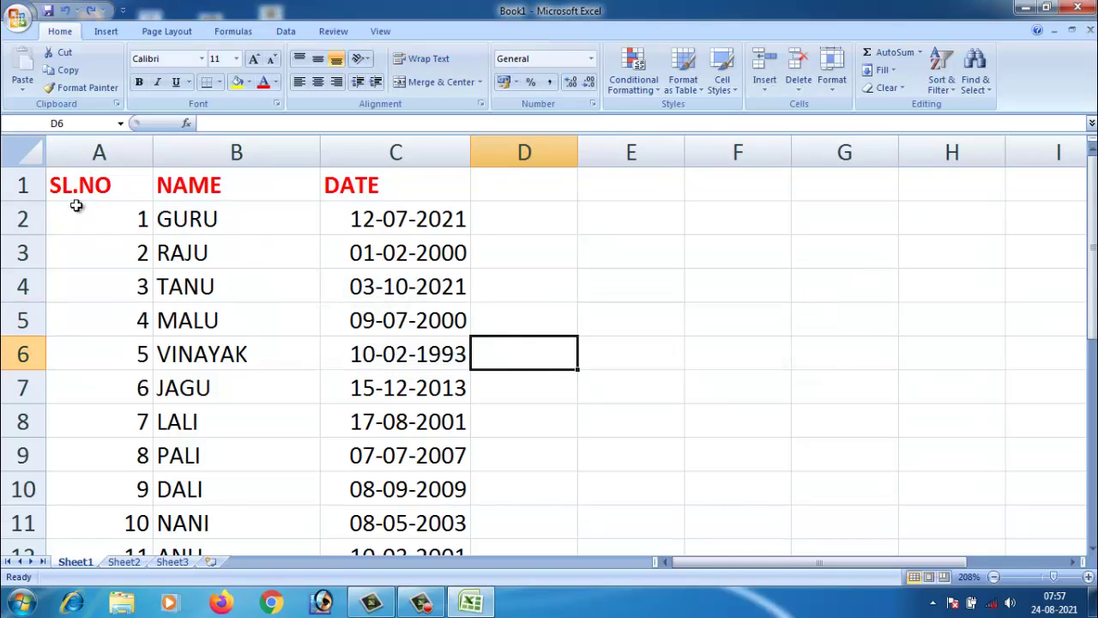
Select the data rows A2 to C23 and apply a custom sort by NAME, on values, in A to Z order
left_click_drag(77, 206, 463, 429)
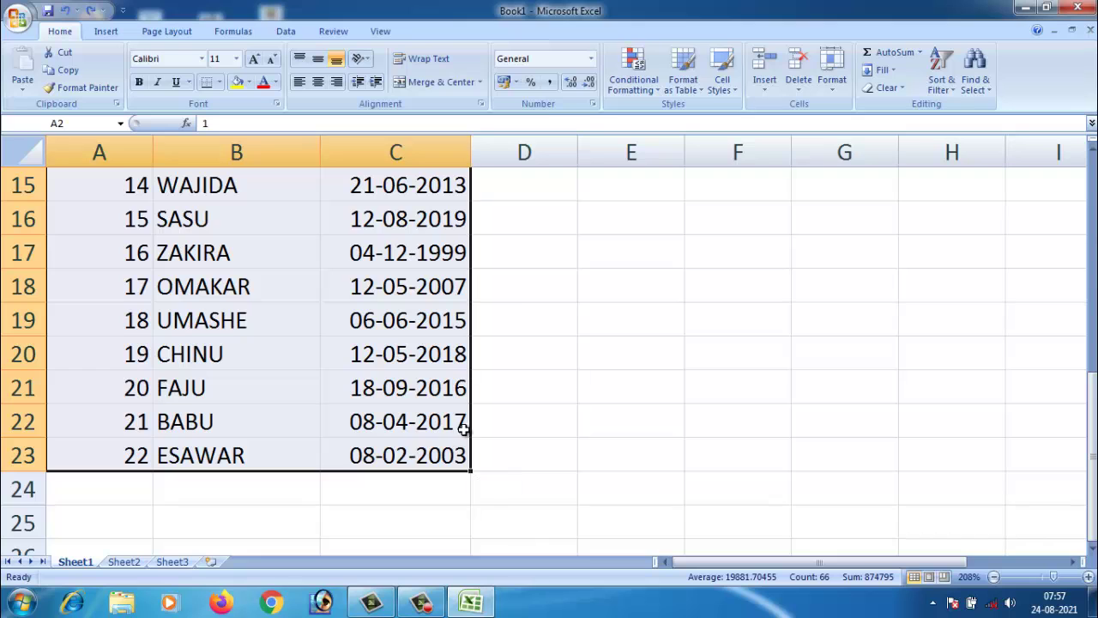
left_click(941, 70)
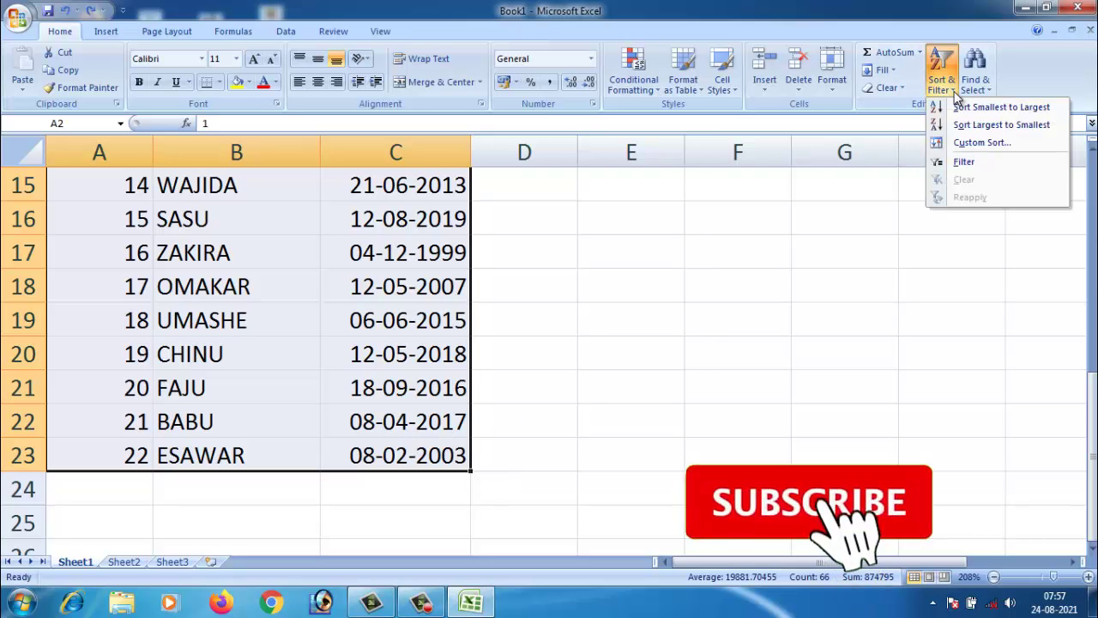
left_click(982, 143)
left_click(659, 266)
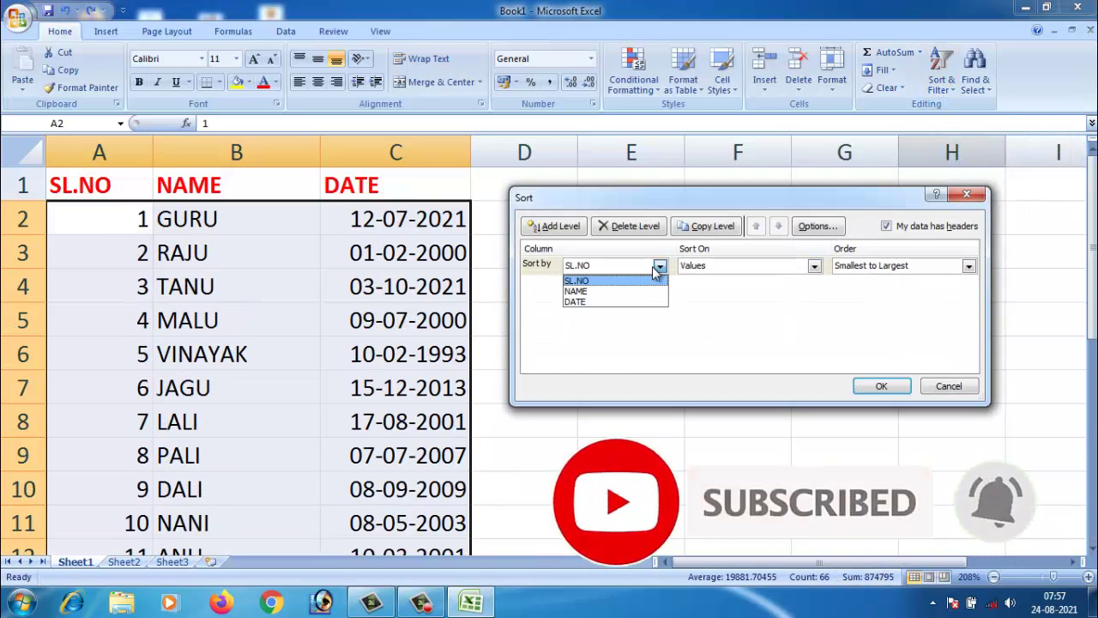
left_click(645, 292)
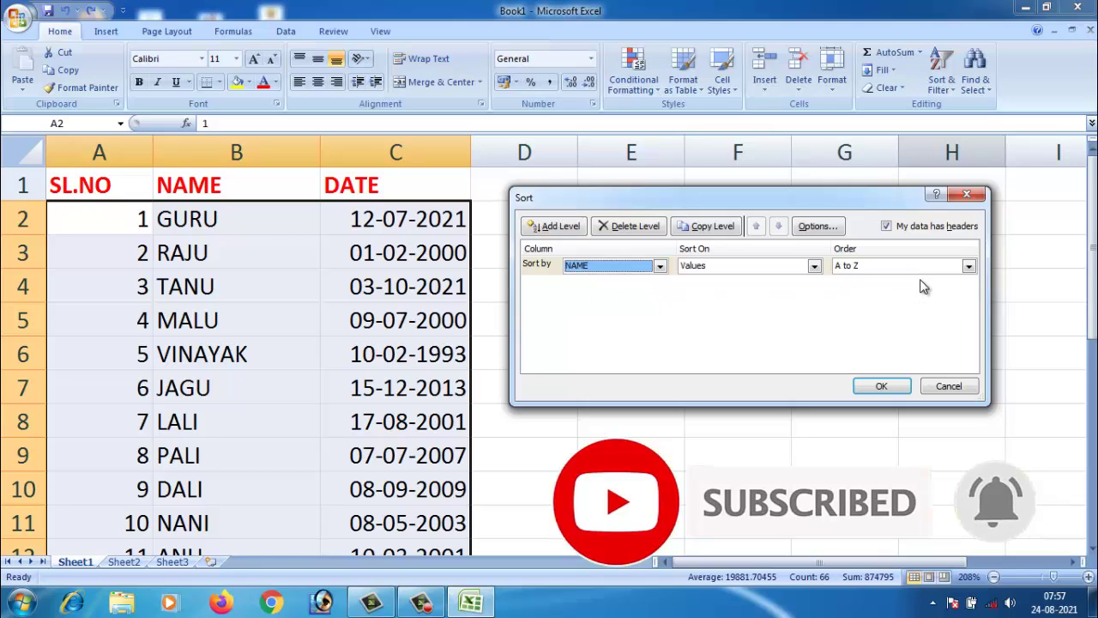
left_click(880, 391)
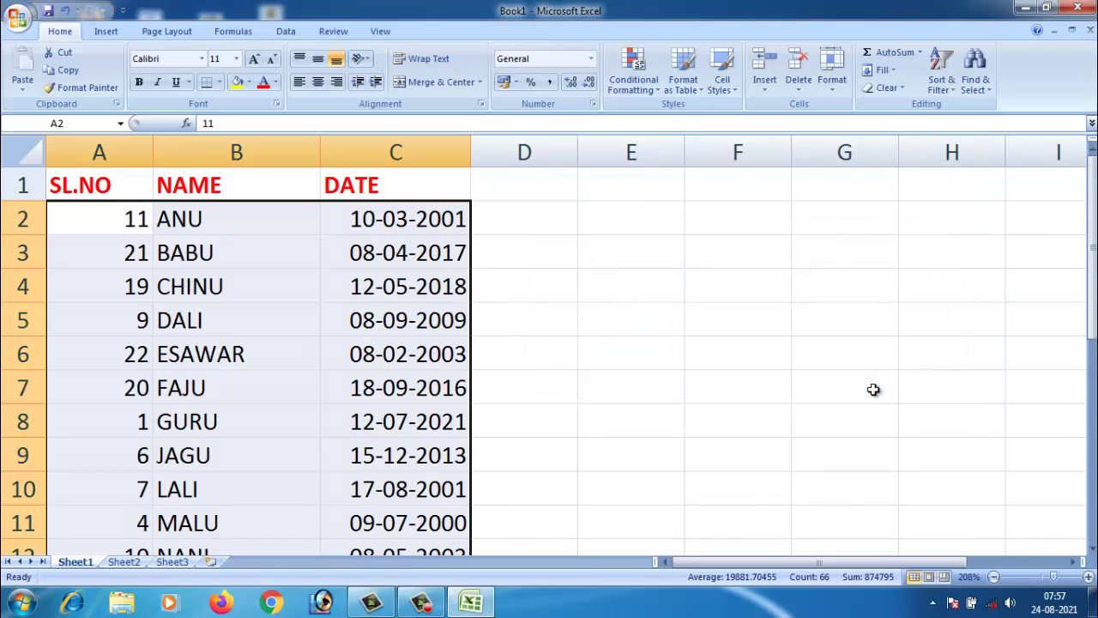
Check the alphabetical order of the names and whether each date stays with its record, such as the one in row 8
left_click(393, 393)
scroll(400, 393, "down", 2)
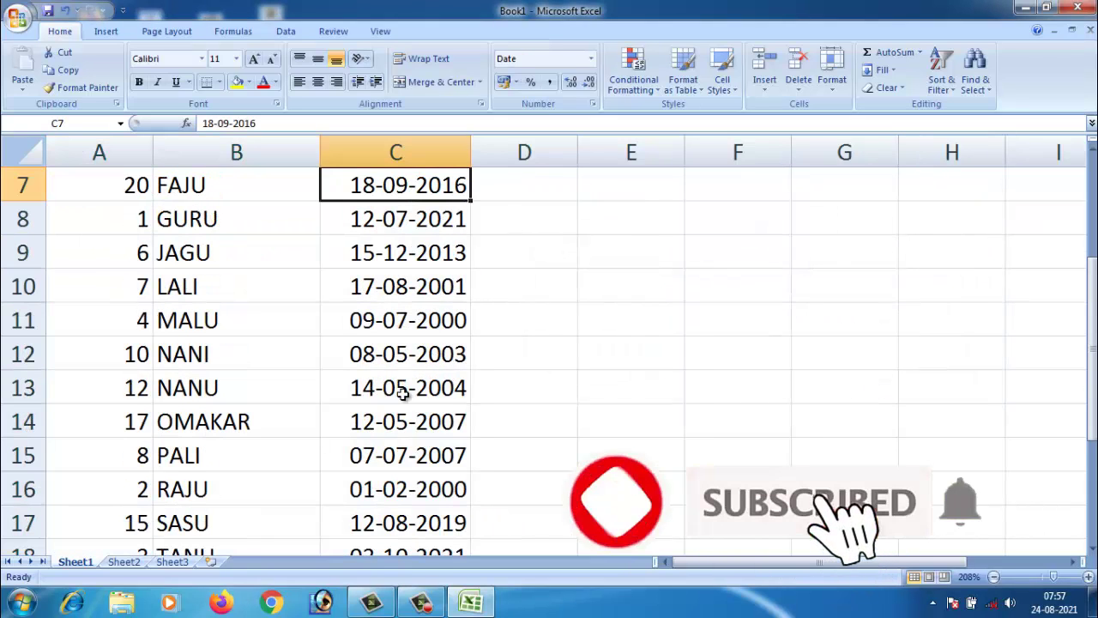
left_click(385, 221)
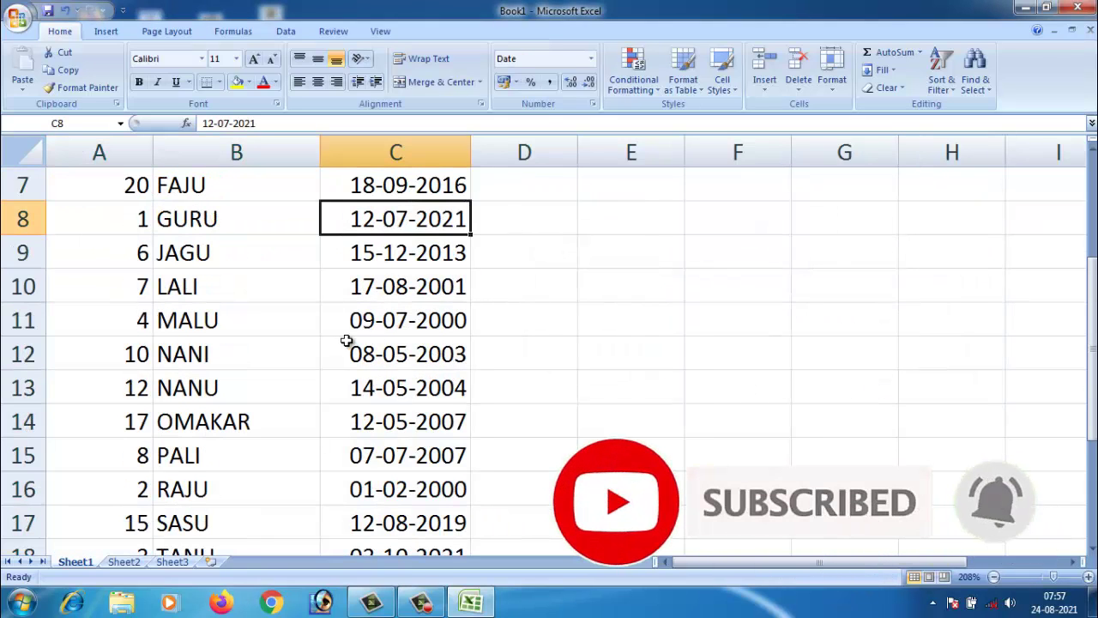
scroll(350, 342, "up", 1)
left_click(197, 317)
left_click(443, 320)
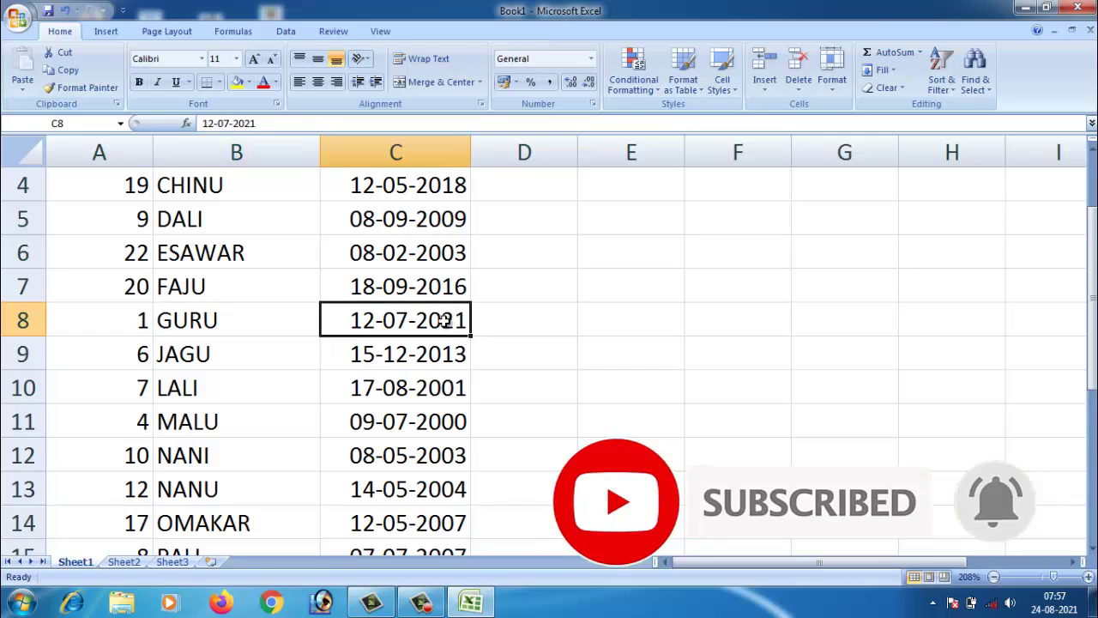
scroll(443, 320, "up", 1)
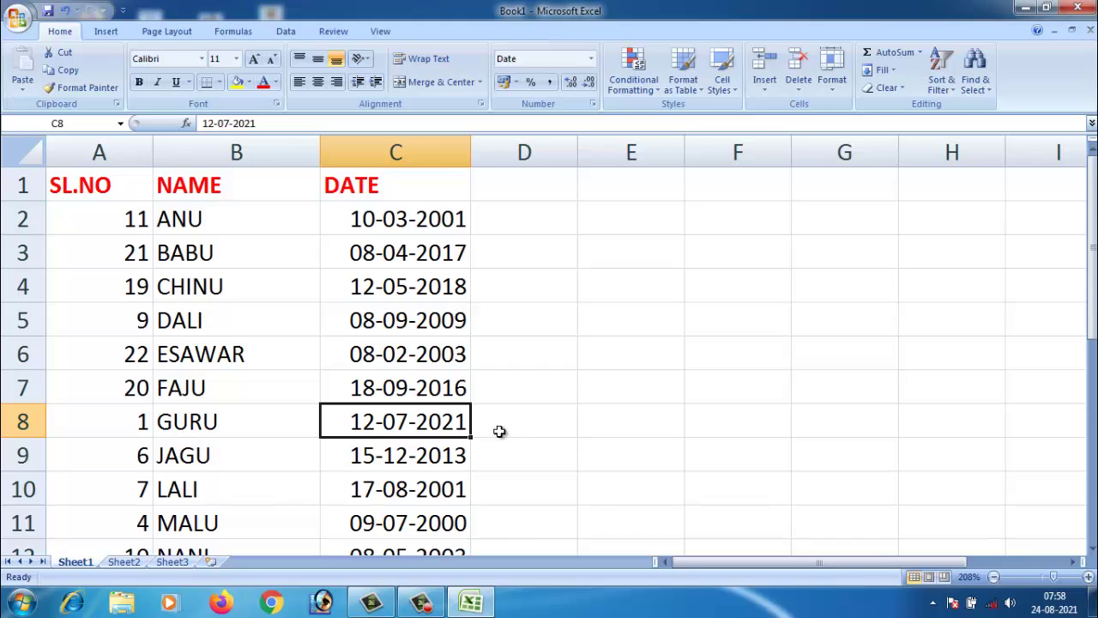
left_click(622, 424)
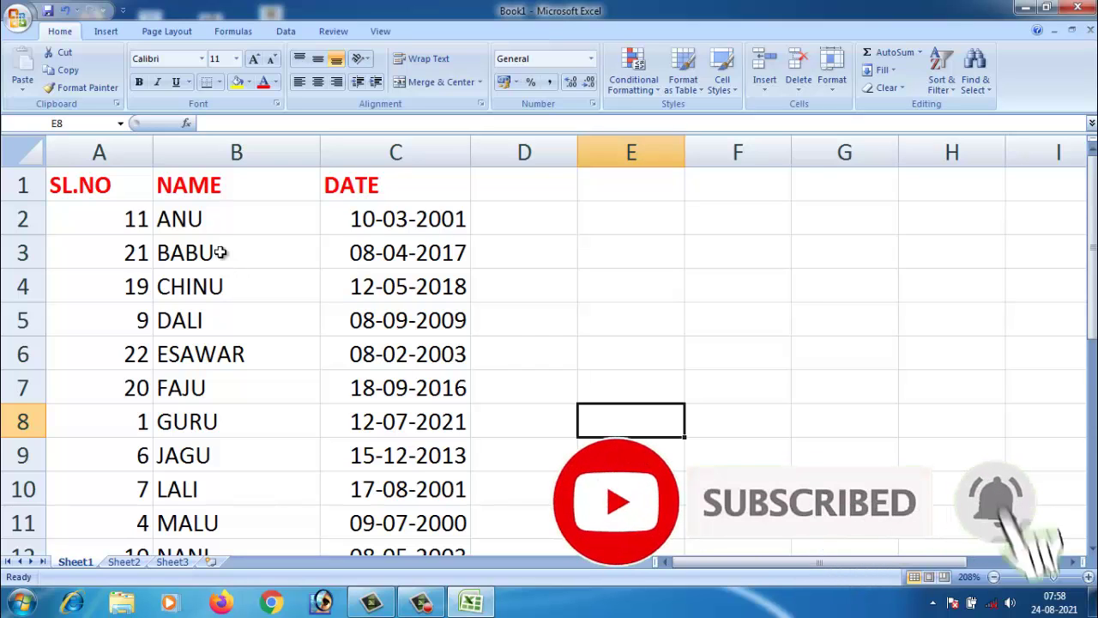
left_click(238, 292)
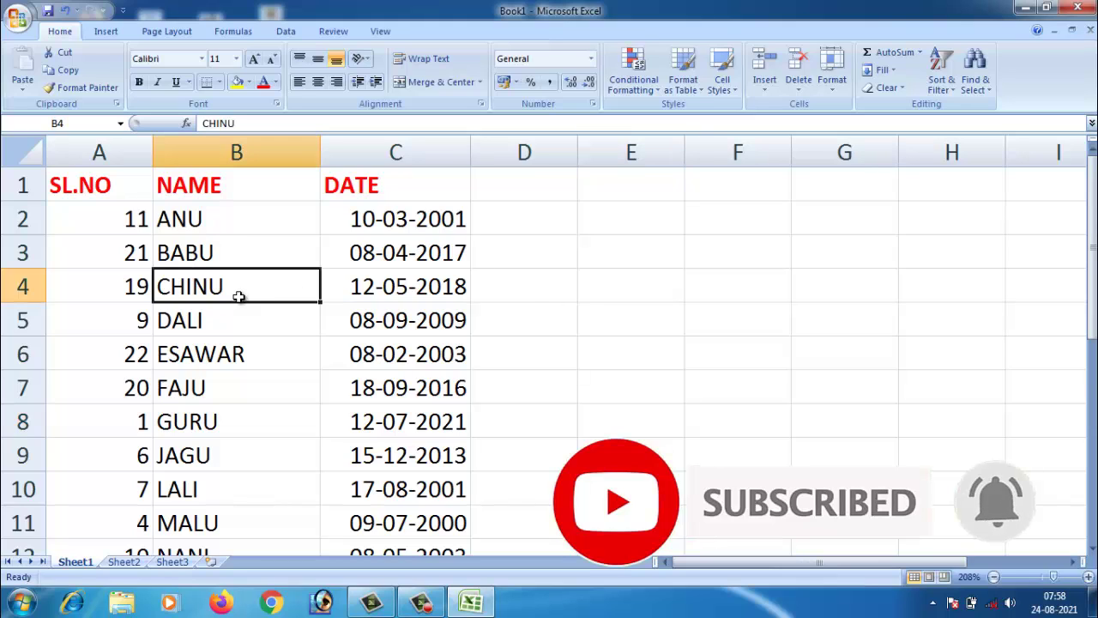